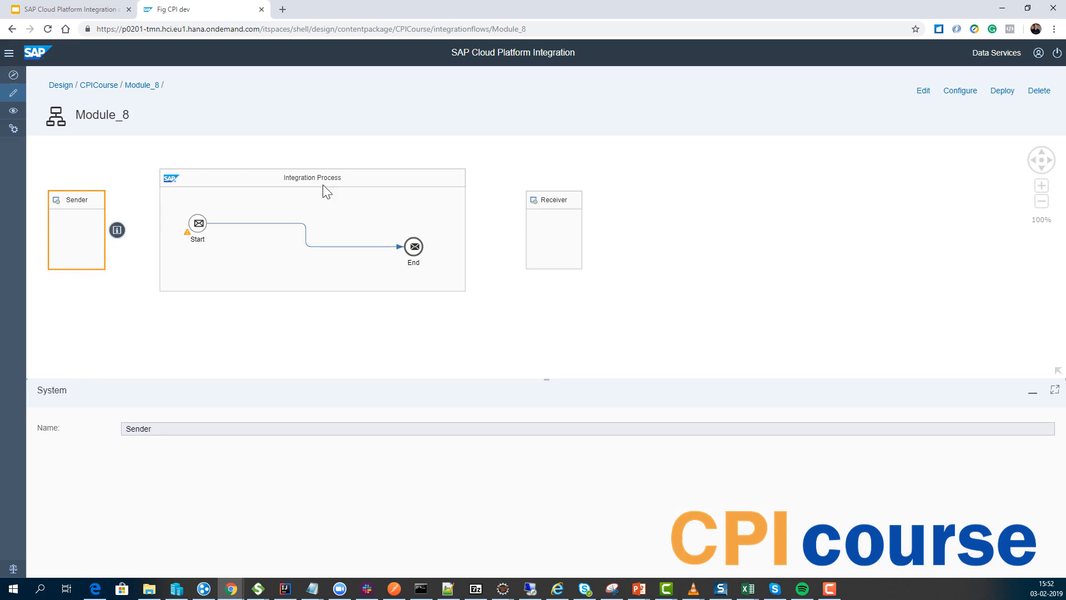
Open Module_8 for editing without recovering the unsaved version, and connect the Sender to the Start event with an HTTPS adapter
left_click(926, 92)
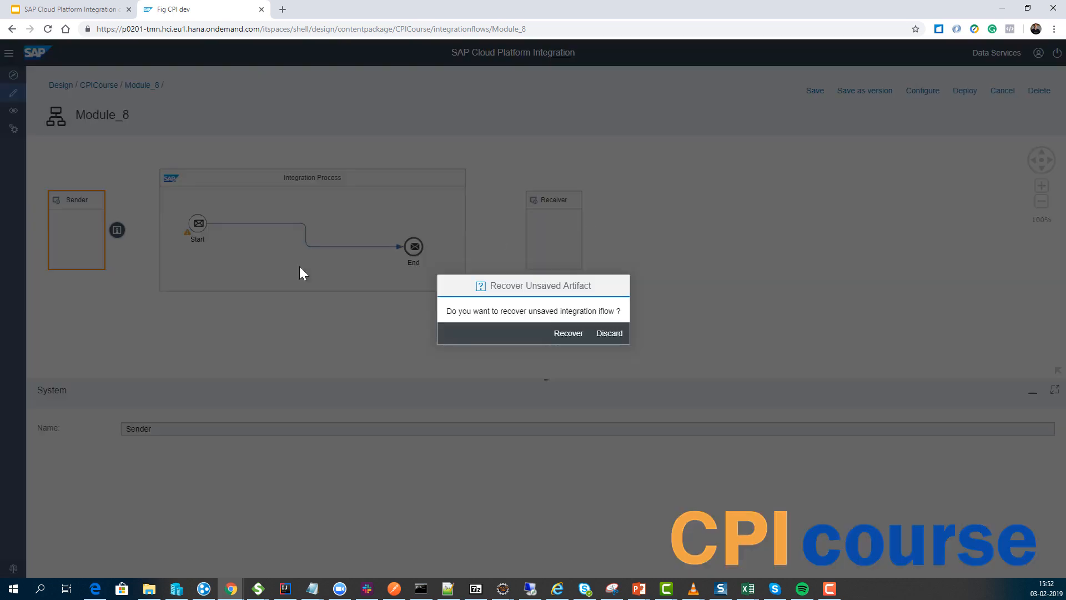
left_click(600, 335)
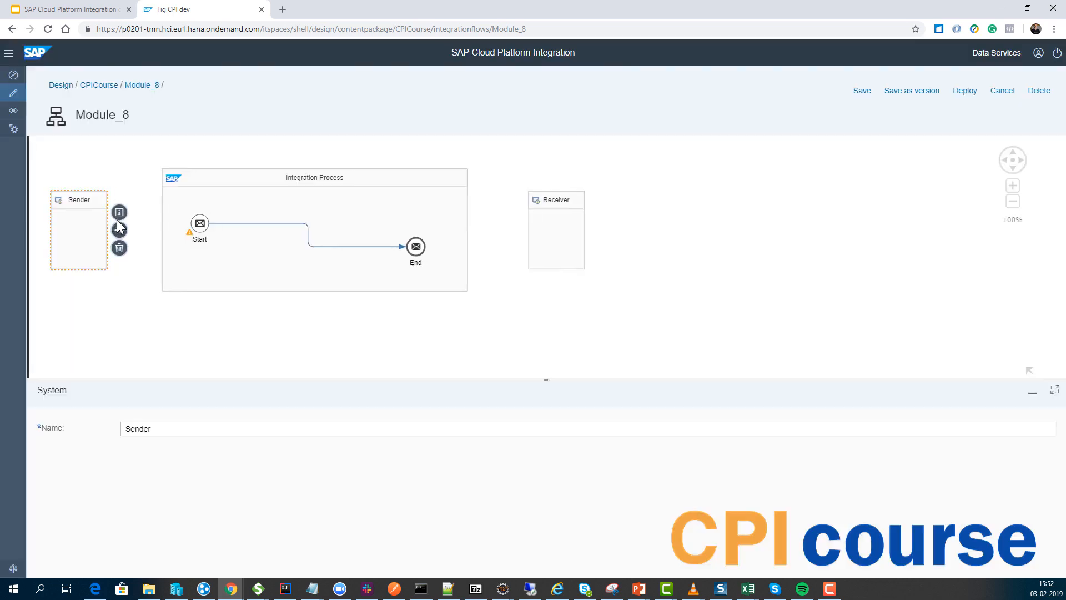
left_click_drag(118, 219, 223, 224)
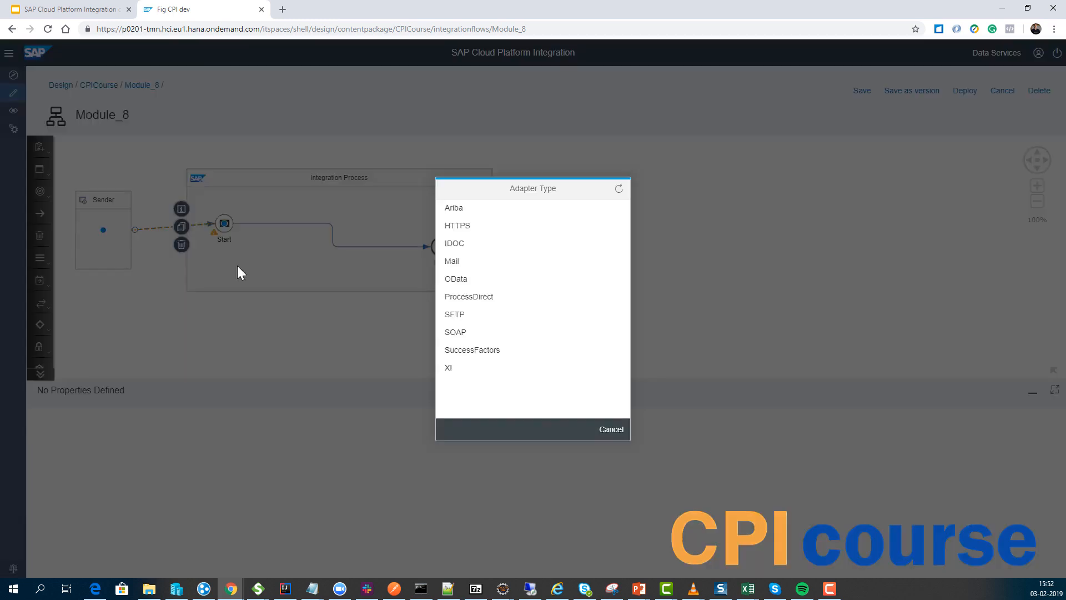
left_click(472, 233)
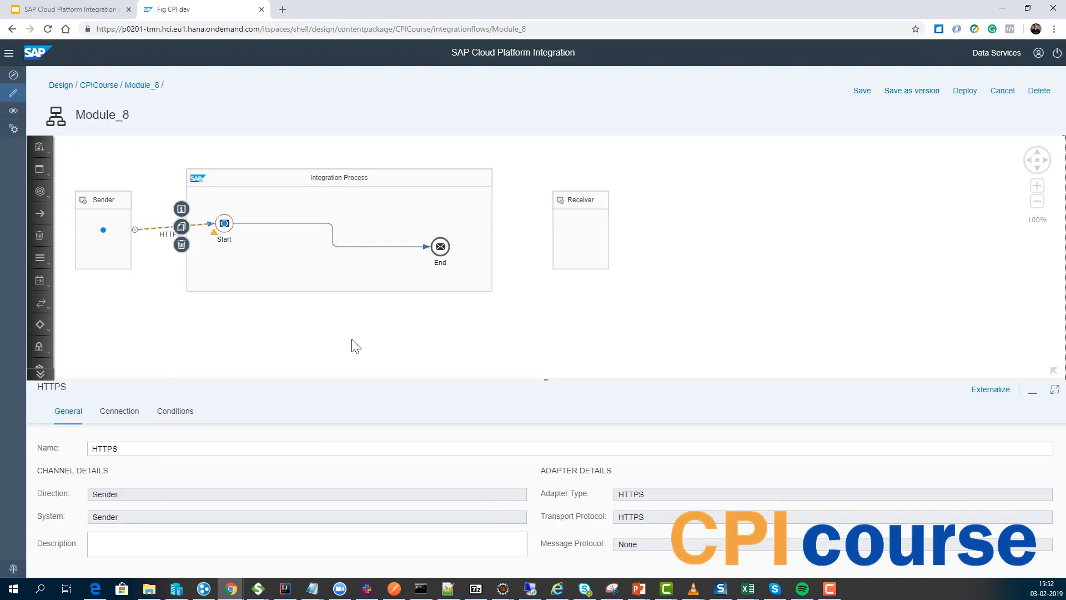
Set the HTTPS sender channel's address to /cpicourse/module8 and turn off CSRF protection
left_click(131, 414)
left_click(236, 458)
type("/mod")
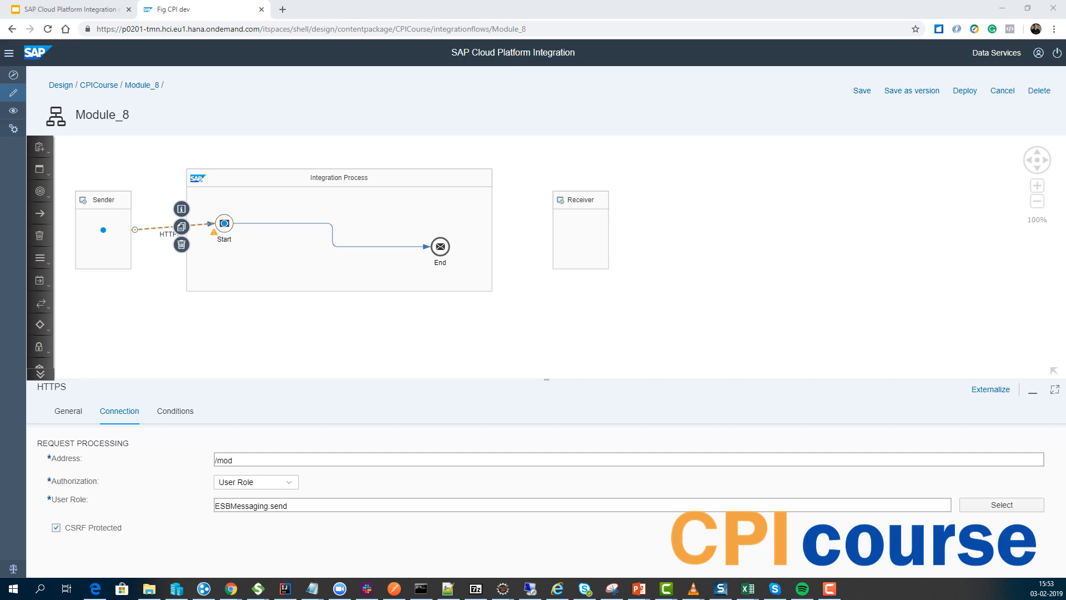
left_click(503, 590)
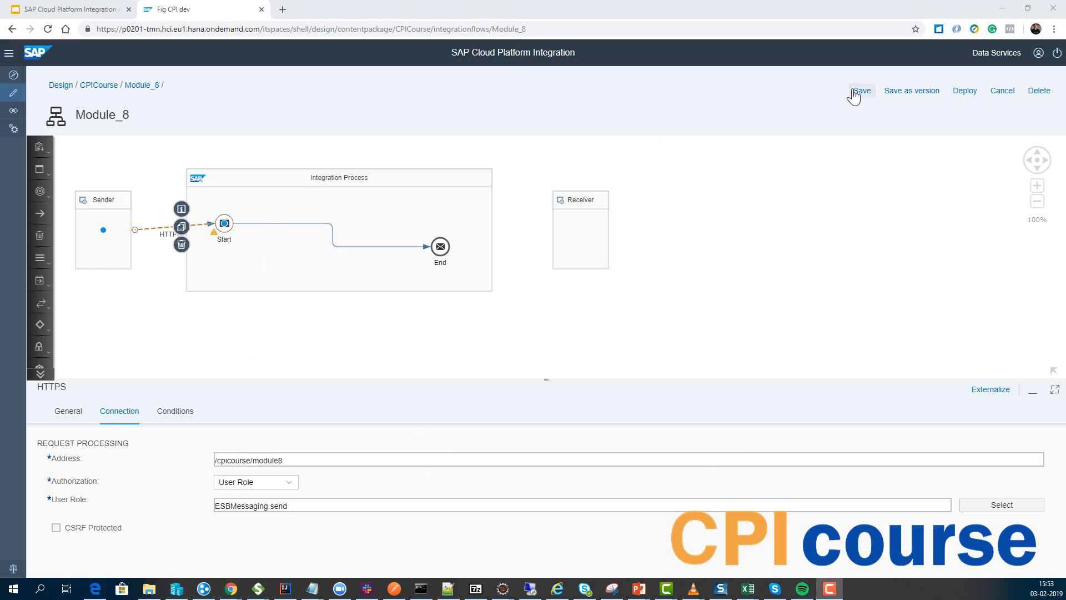
Insert a Message Mapping step between the Start and End events of the integration process
left_click(53, 279)
left_click(41, 260)
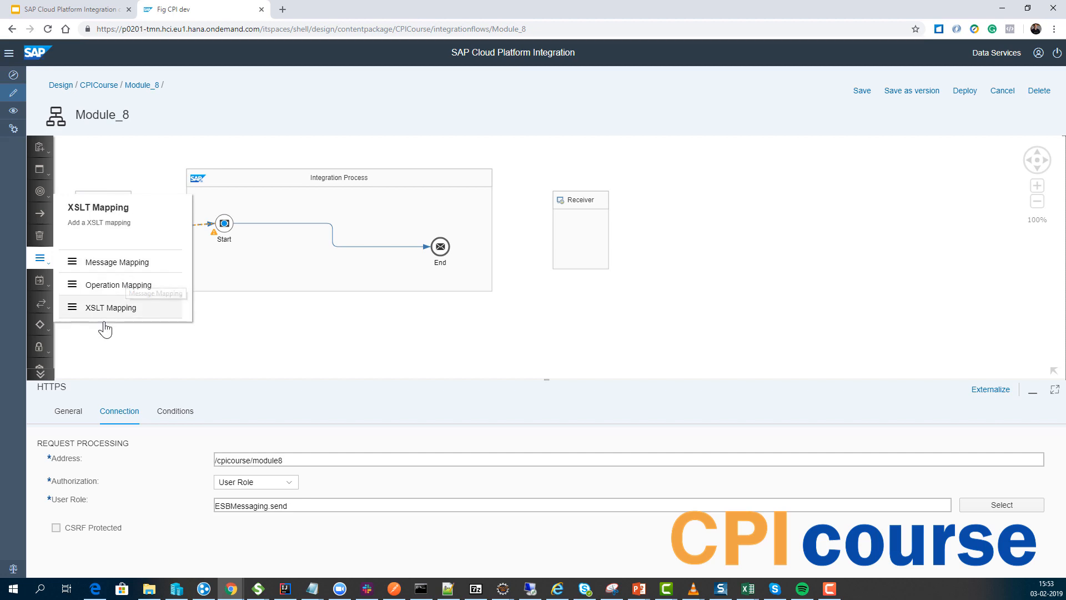
left_click(123, 268)
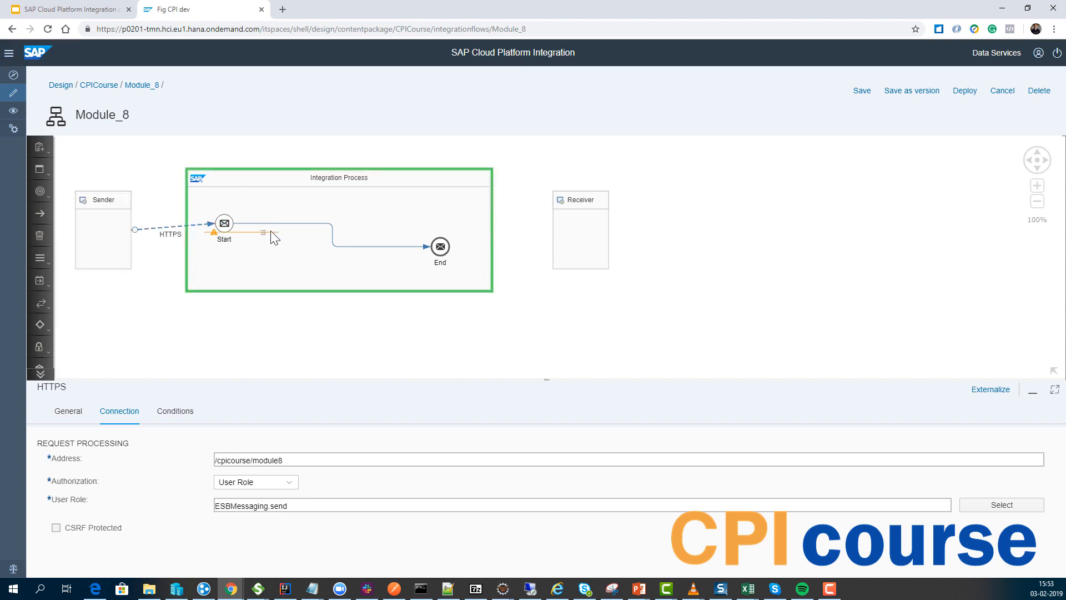
left_click(291, 223)
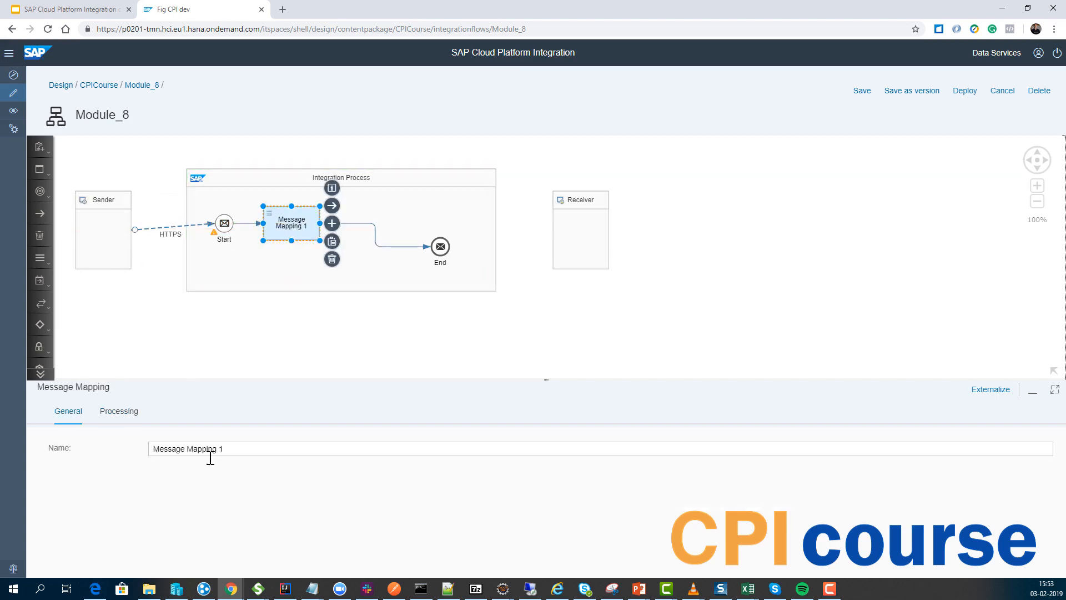
left_click(132, 411)
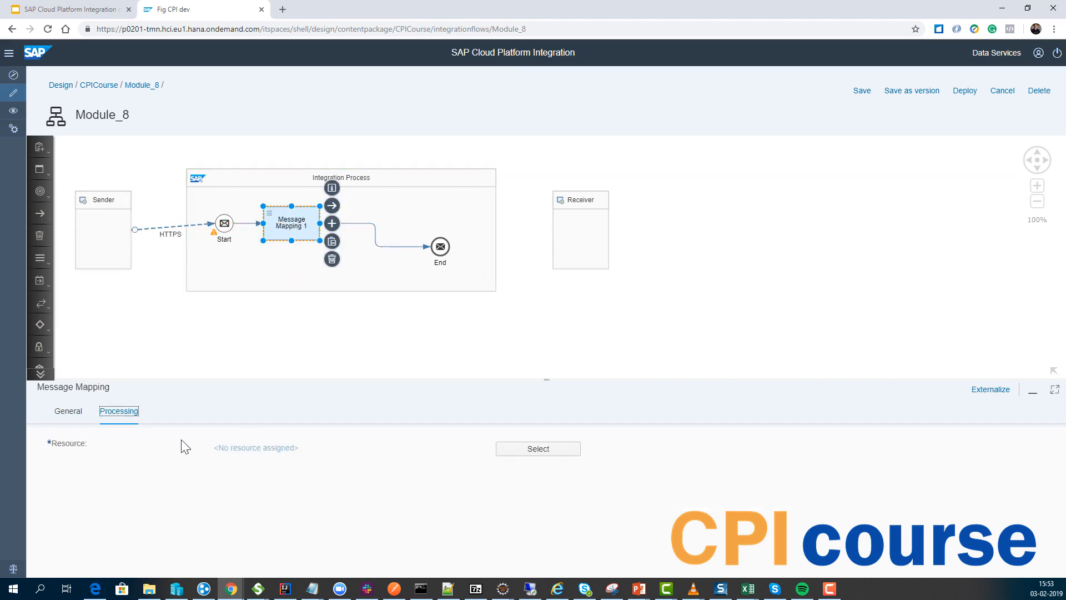
left_click(564, 450)
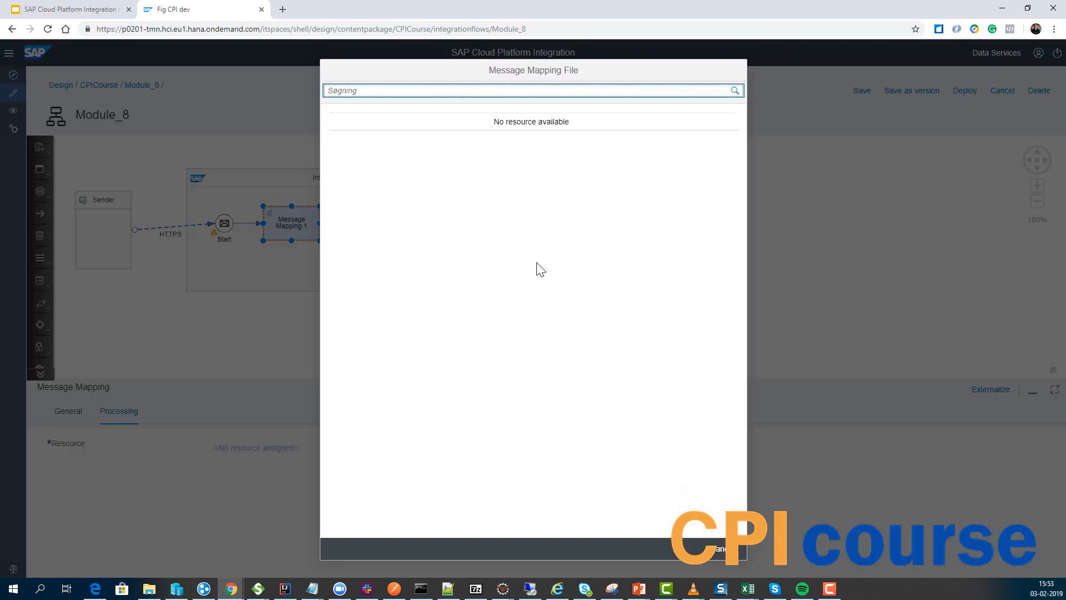
left_click(718, 553)
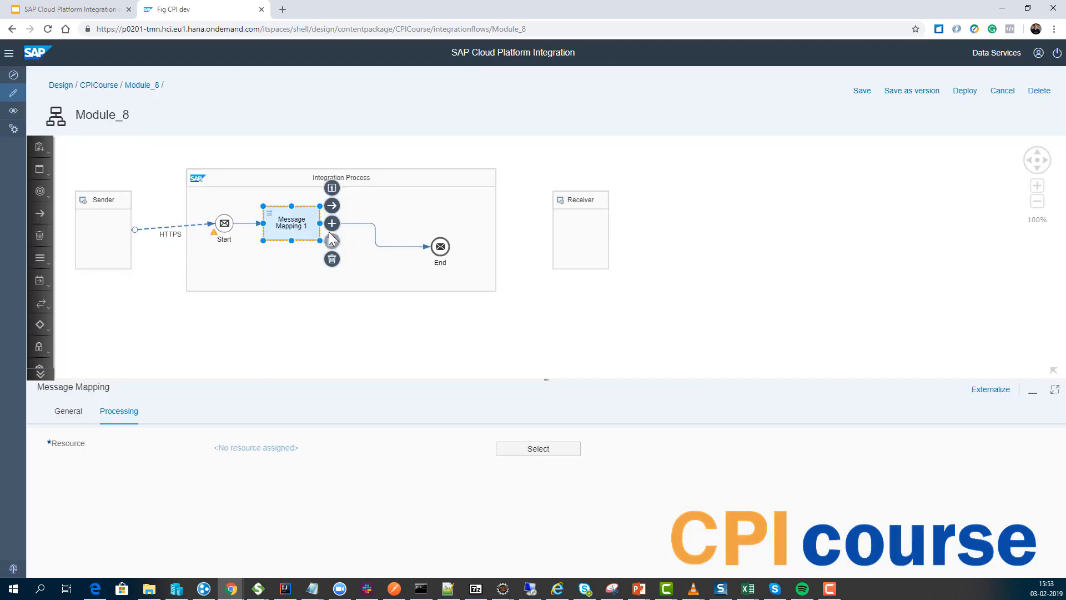
Create a new message mapping named OrdersMapping for the Message Mapping step
left_click(332, 223)
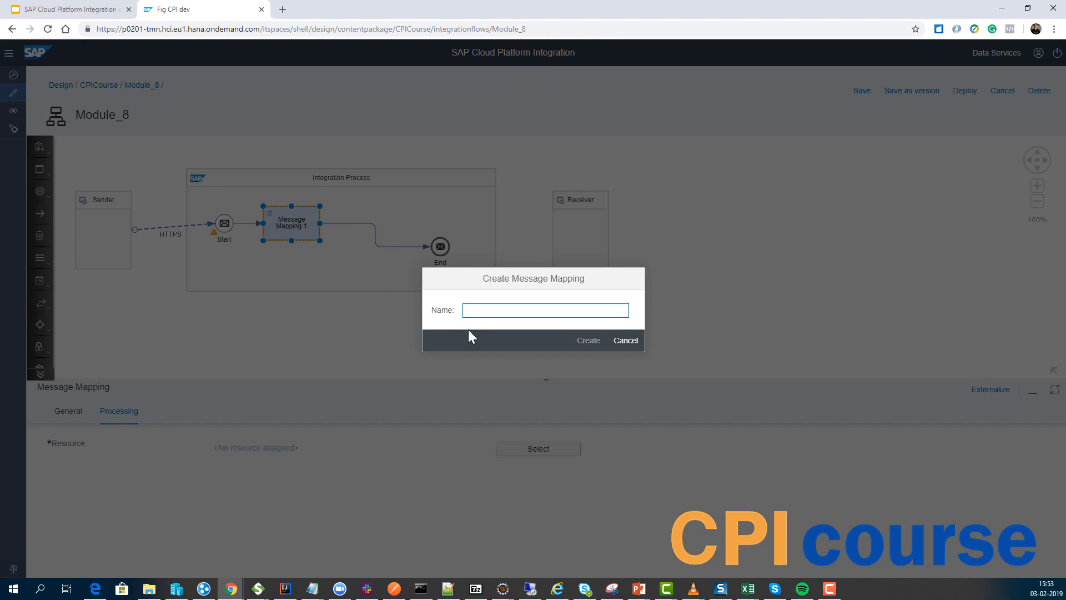
type("OrdersMapping")
left_click(587, 344)
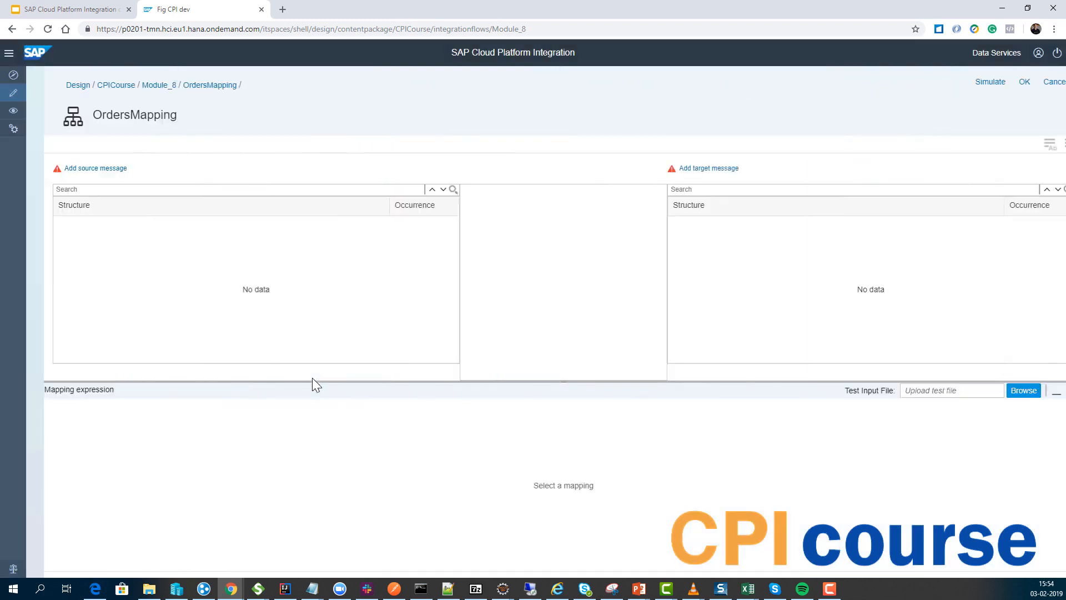
Upload Order.xsd from G:\My Drive\project\courses\CPIcourse as the source message and use the same schema as the target message
left_click(56, 170)
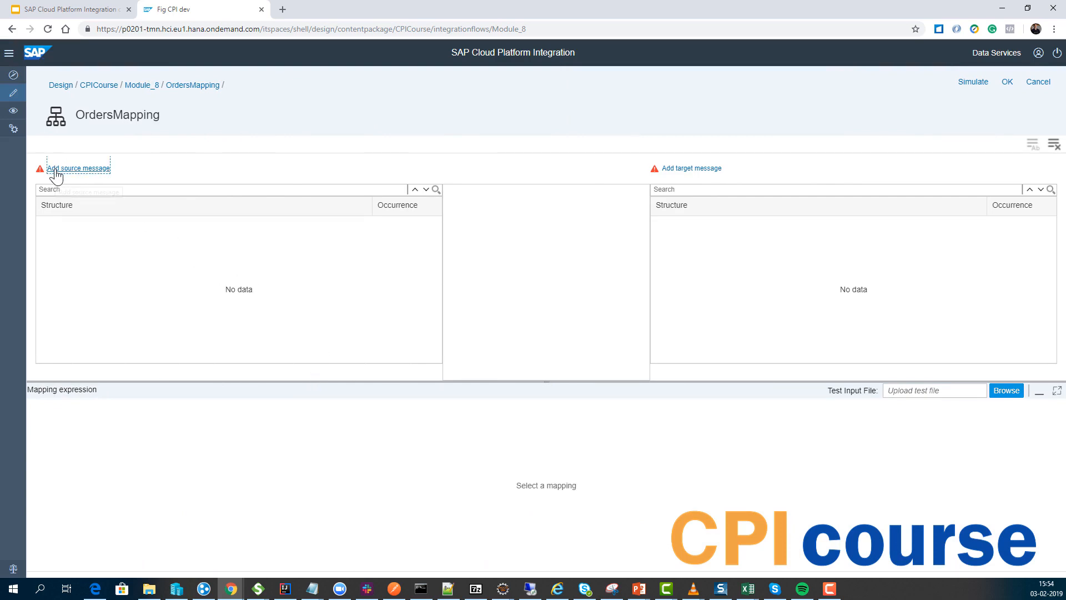
key("alt+Tab")
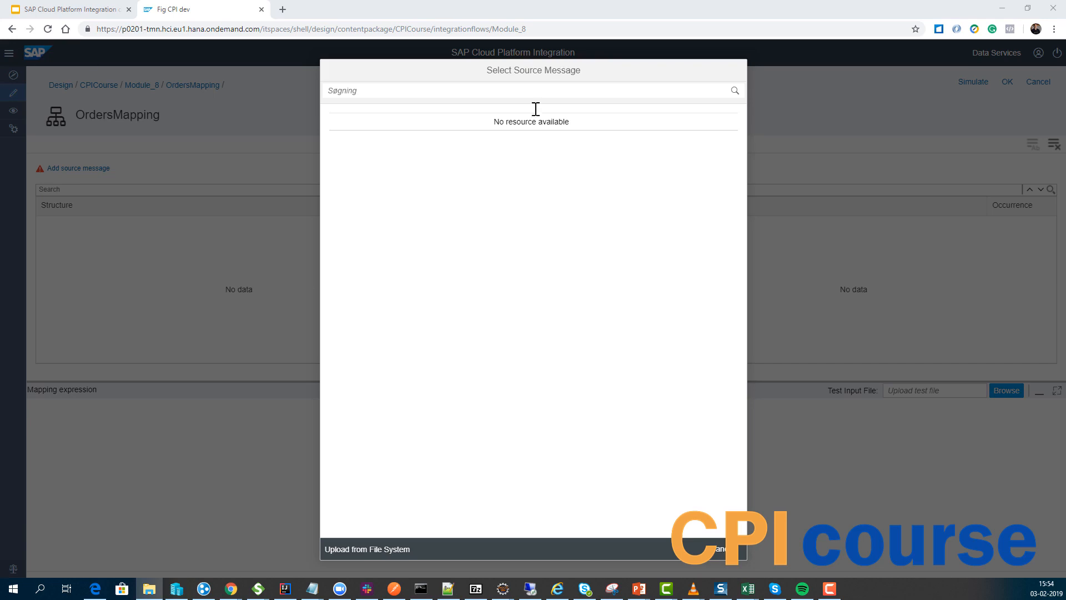
left_click(385, 551)
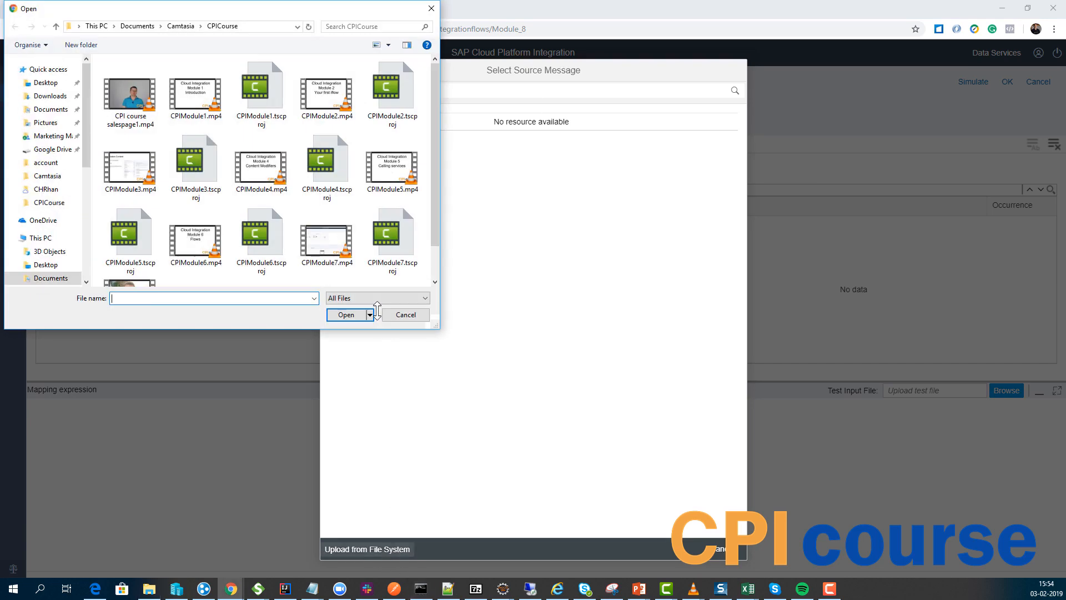
type("G:\\My Drive\\project\\courses\\CPIcourse")
key("Return")
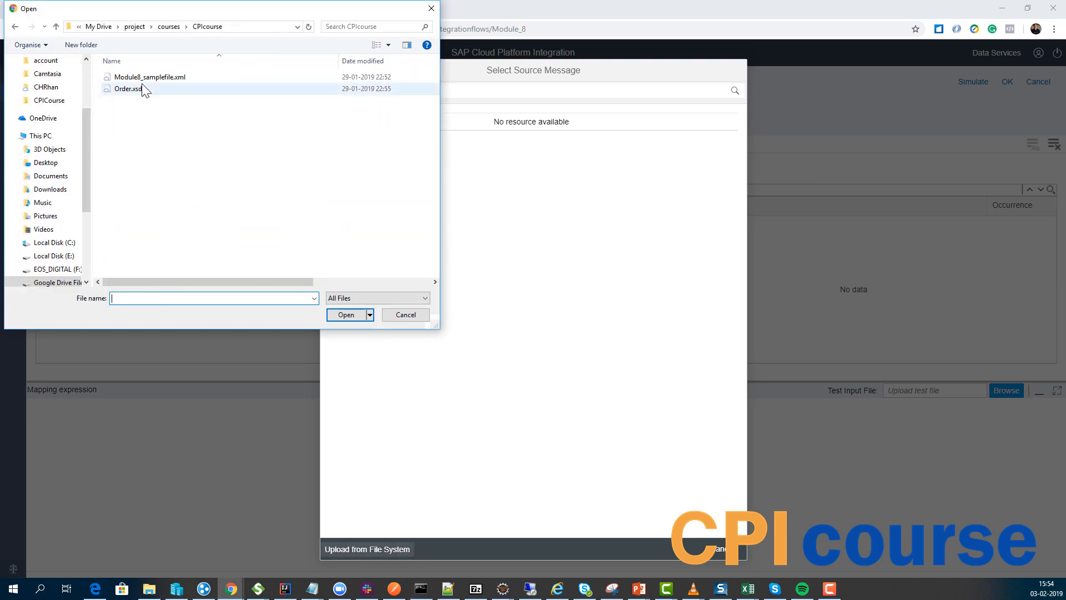
double_click(128, 89)
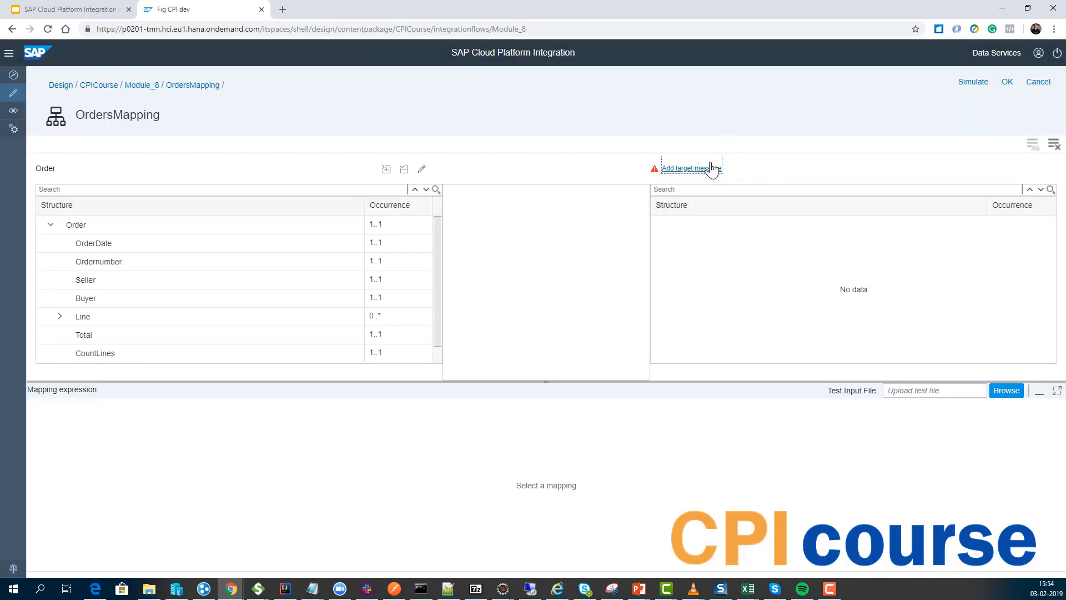
left_click(715, 169)
left_click(356, 136)
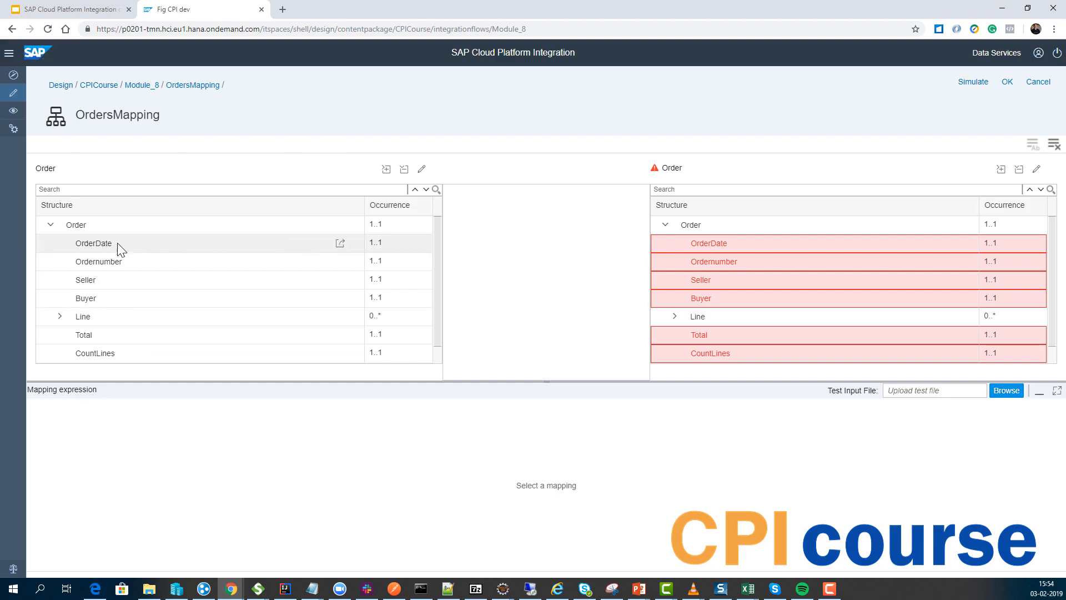
Map all identically named fields automatically between the source and target Order nodes
left_click(172, 226)
left_click(727, 222)
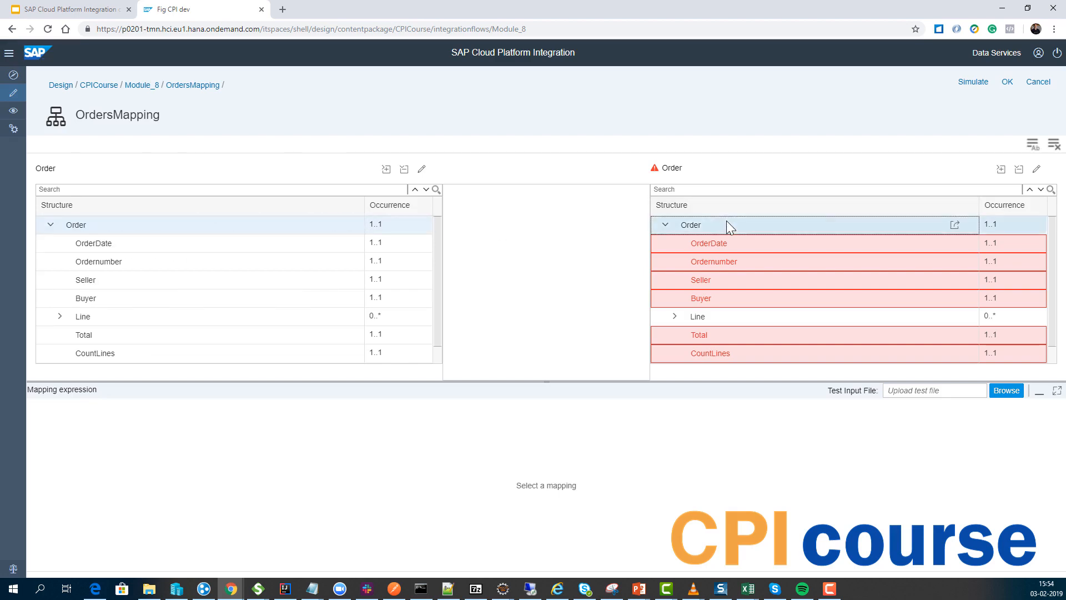
left_click(1039, 149)
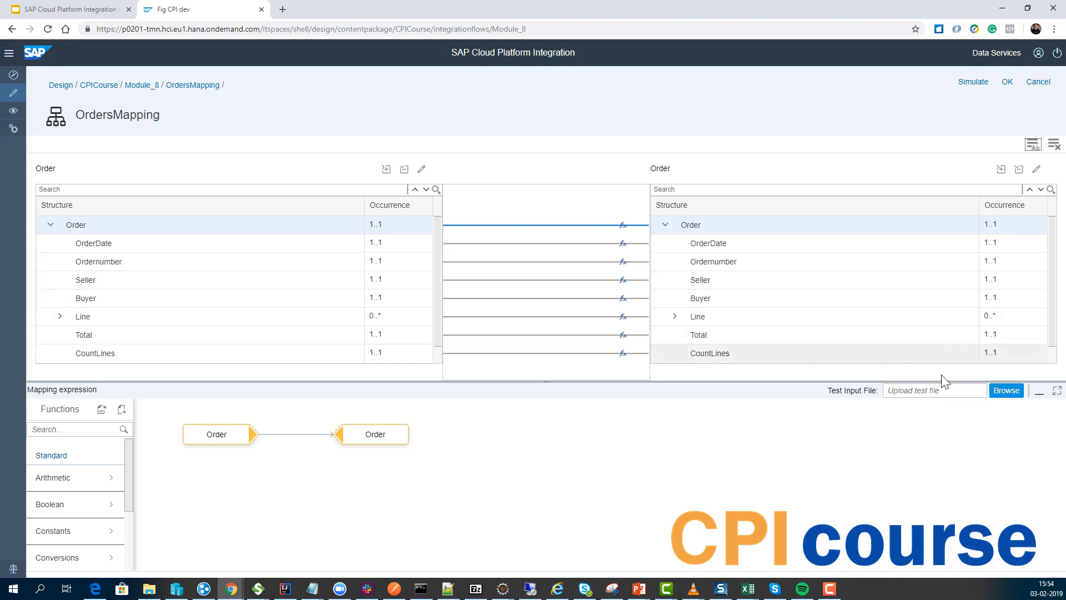
Load Module8_samplefile.xml as the test input file and display the message queue of the source Order node
left_click(1006, 391)
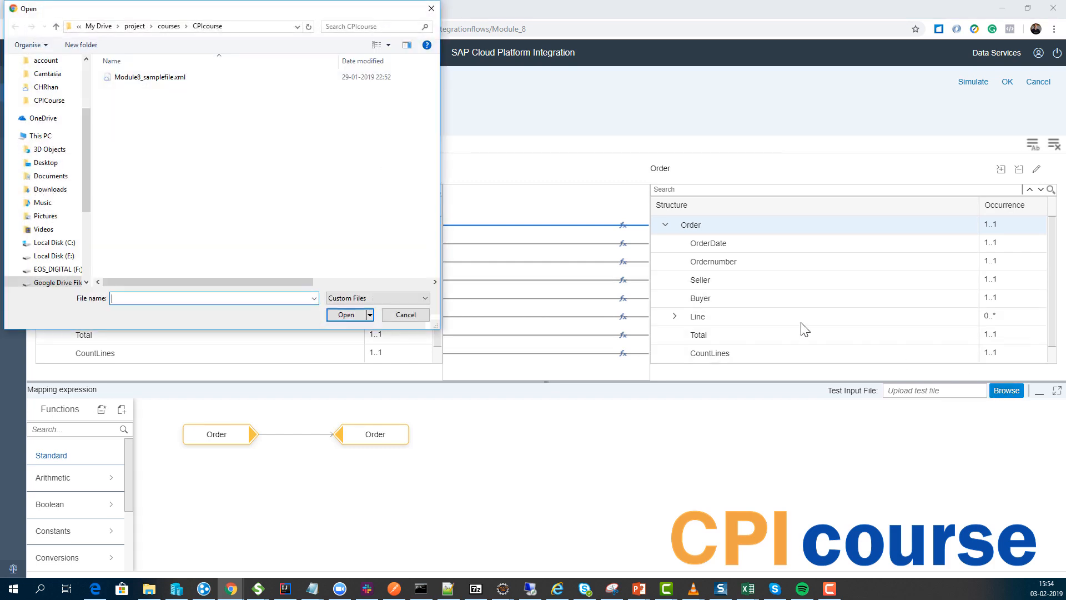
double_click(131, 78)
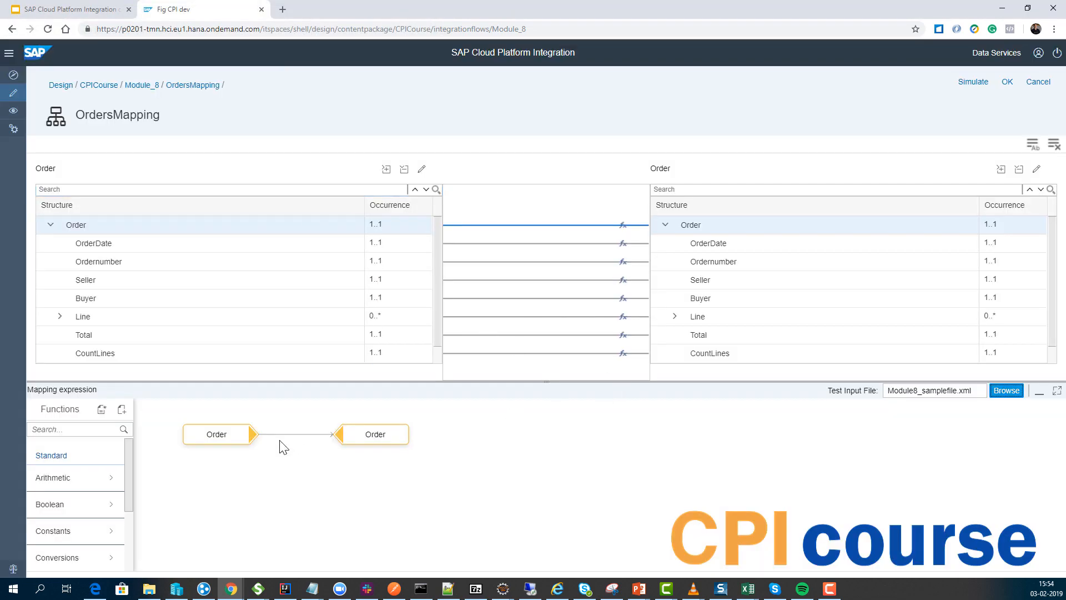
left_click(226, 435)
right_click(226, 434)
left_click(227, 438)
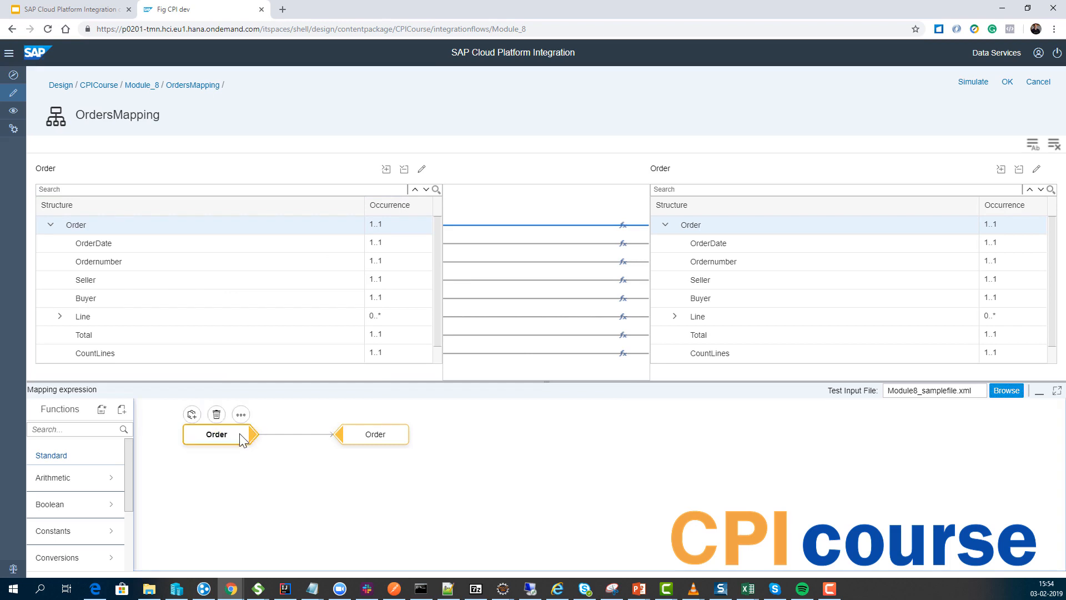
left_click(240, 416)
left_click(346, 418)
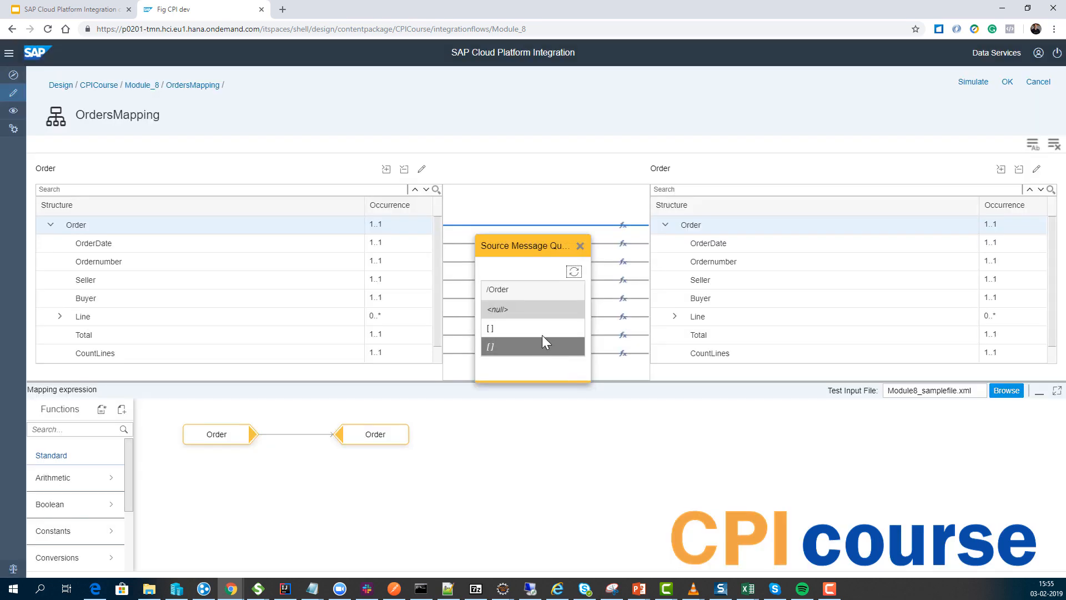
left_click(579, 245)
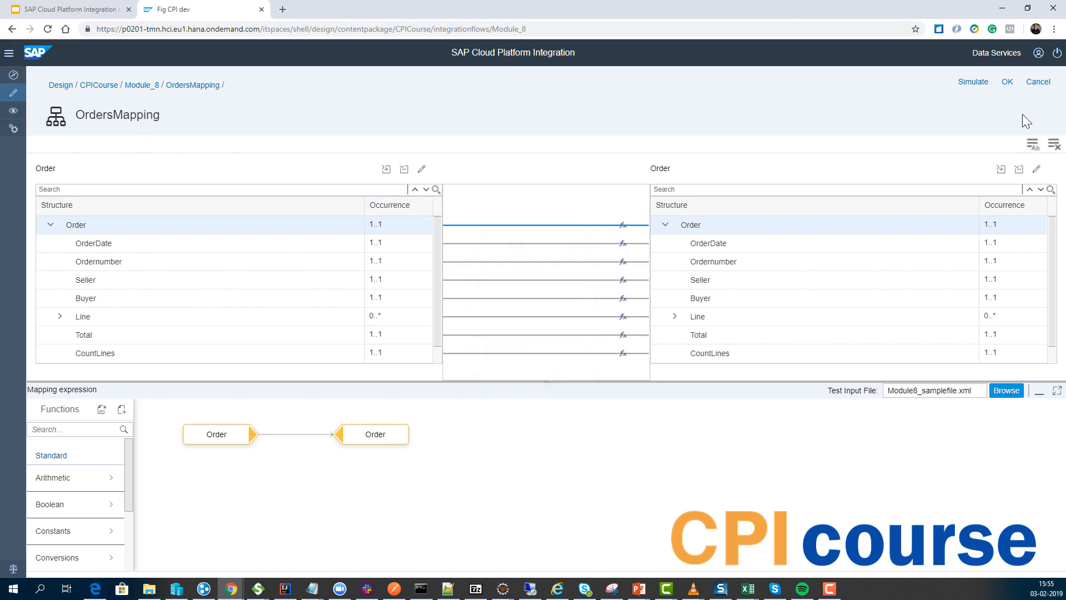
Simulate OrdersMapping with the loaded sample file and compare the test output with the input
left_click(979, 89)
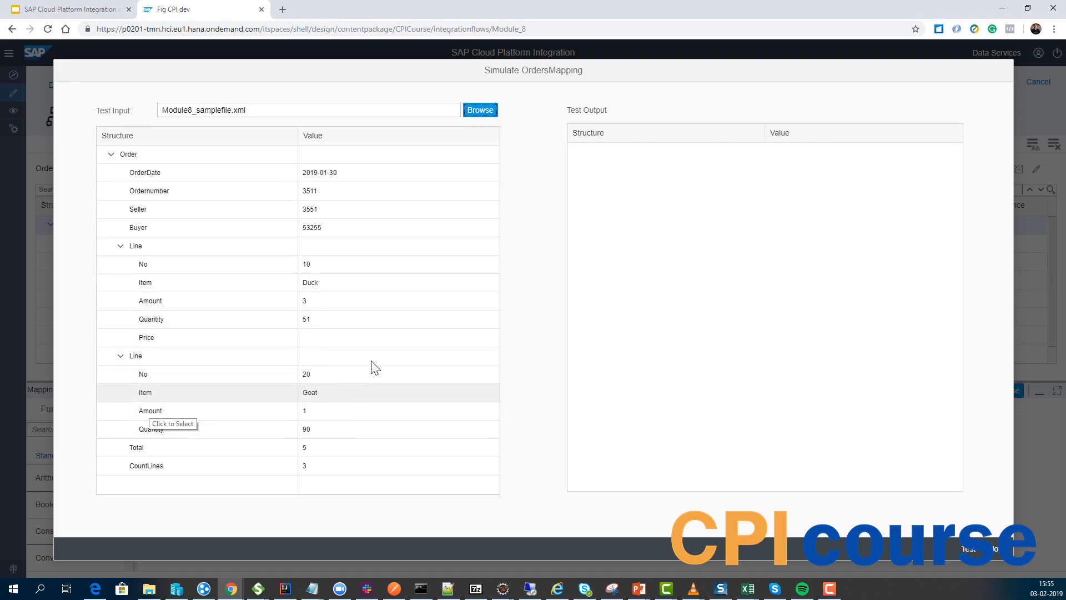
left_click(967, 550)
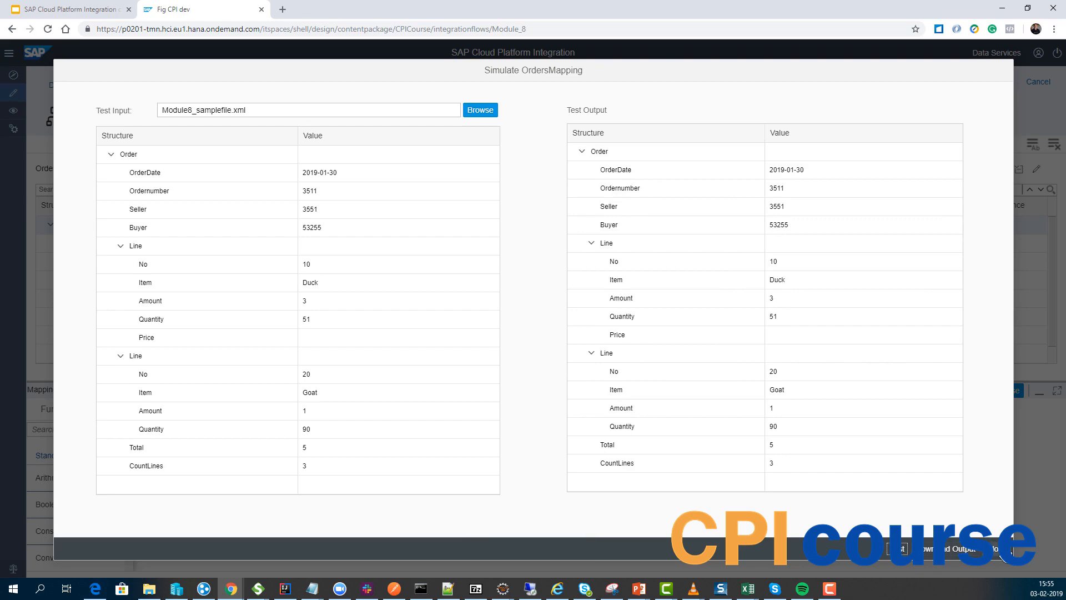
left_click(996, 550)
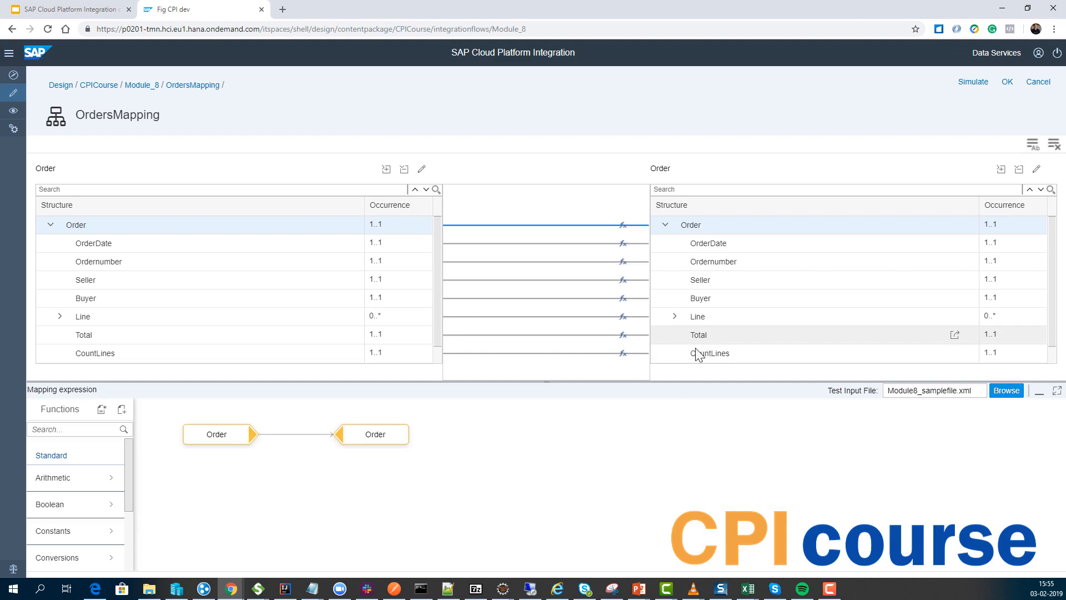
Delete the mapping between the source and target CountLines fields
left_click(692, 355)
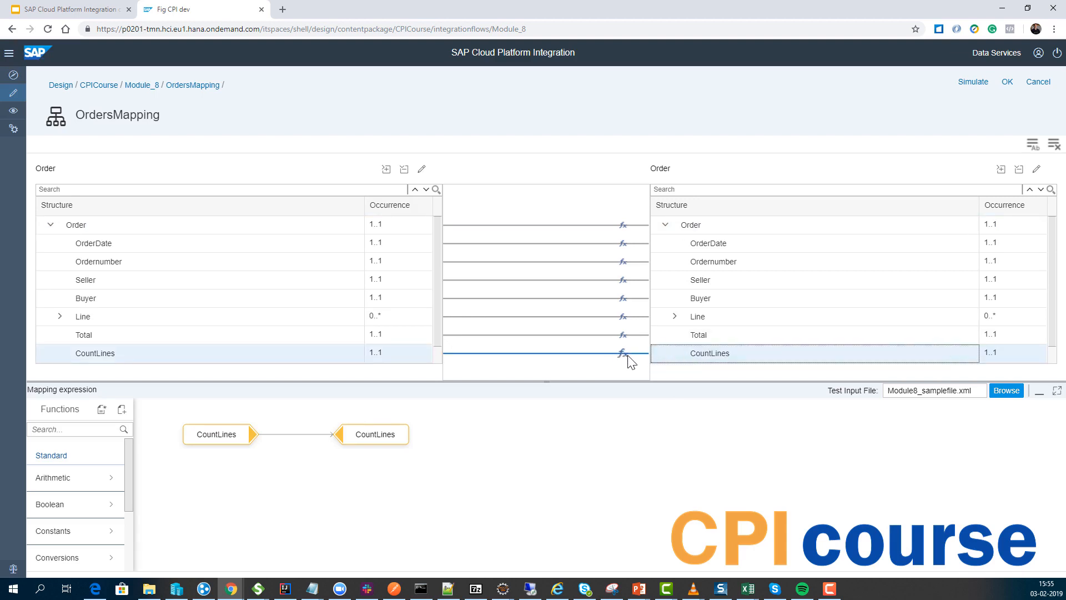
left_click(60, 316)
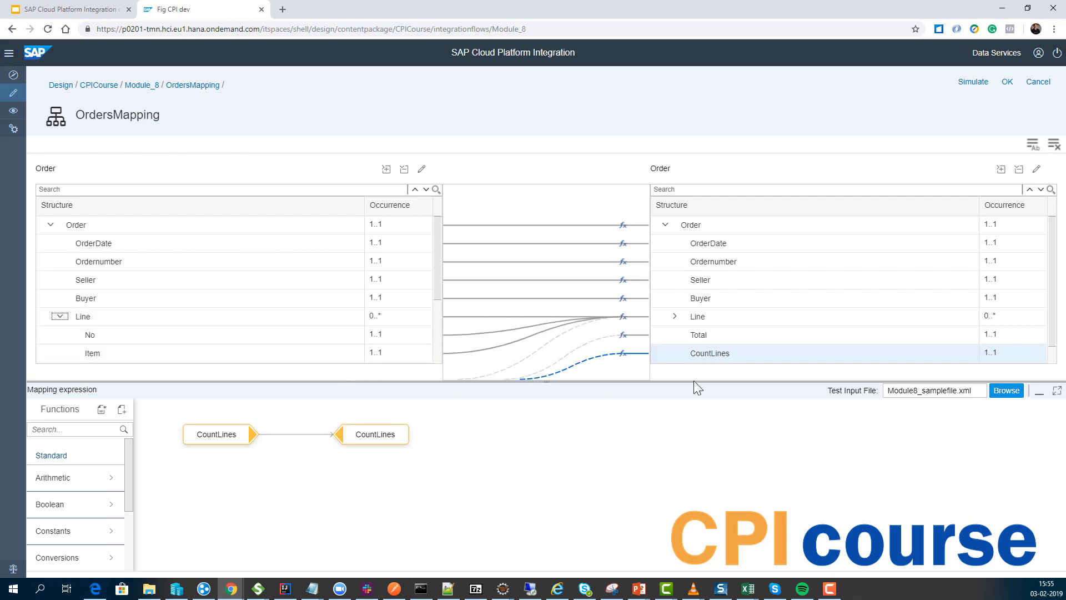
left_click(625, 354)
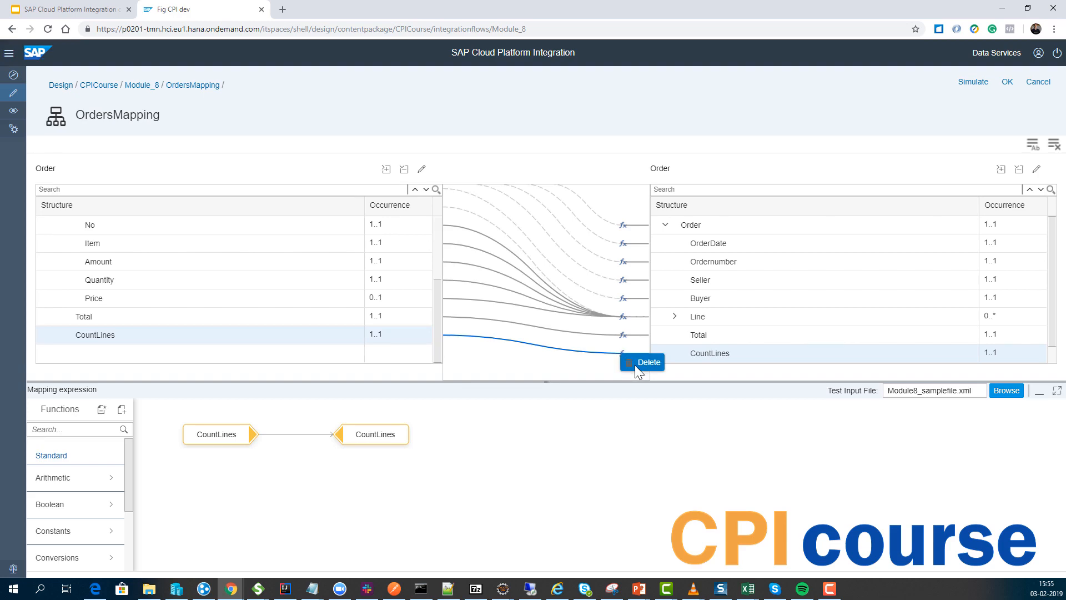
left_click(638, 363)
left_click(572, 334)
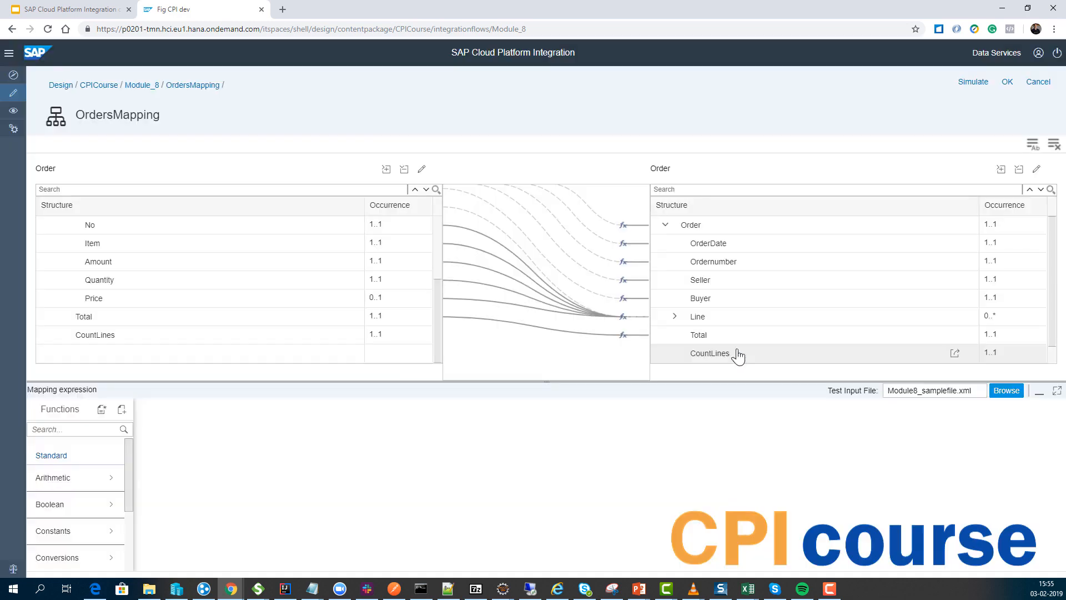
Map the source Line's No field to the target CountLines field
left_click(951, 354)
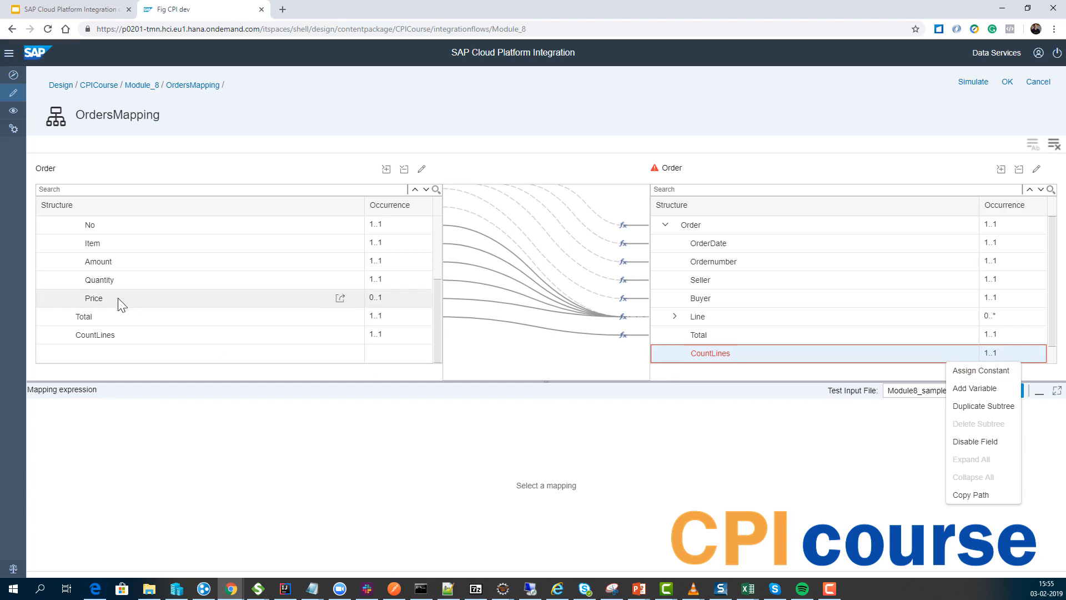
scroll(118, 297, "up", 1)
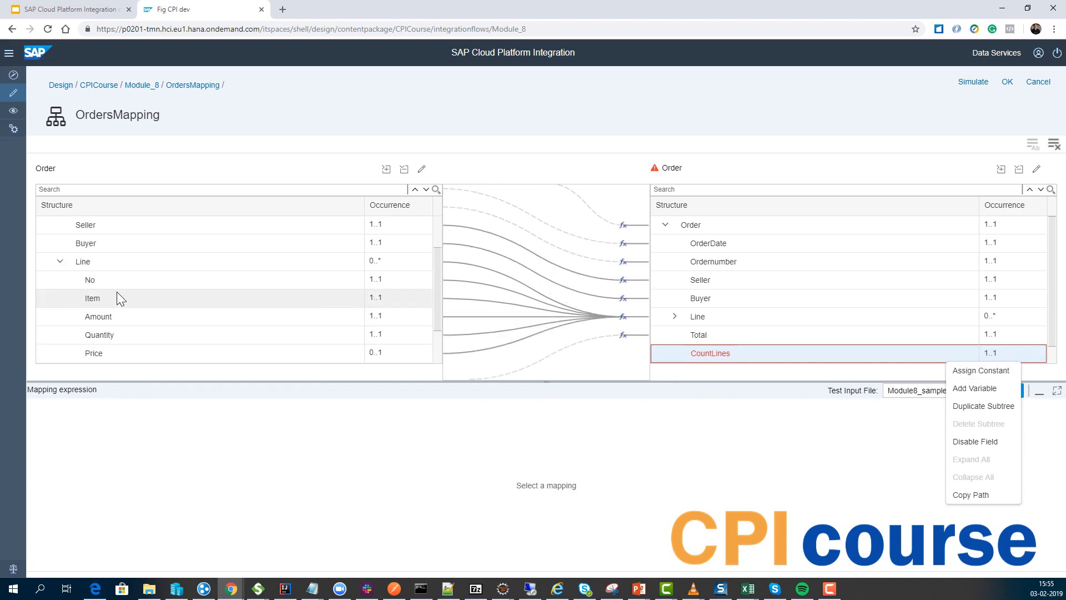
left_click(89, 281)
left_click_drag(312, 328, 686, 356)
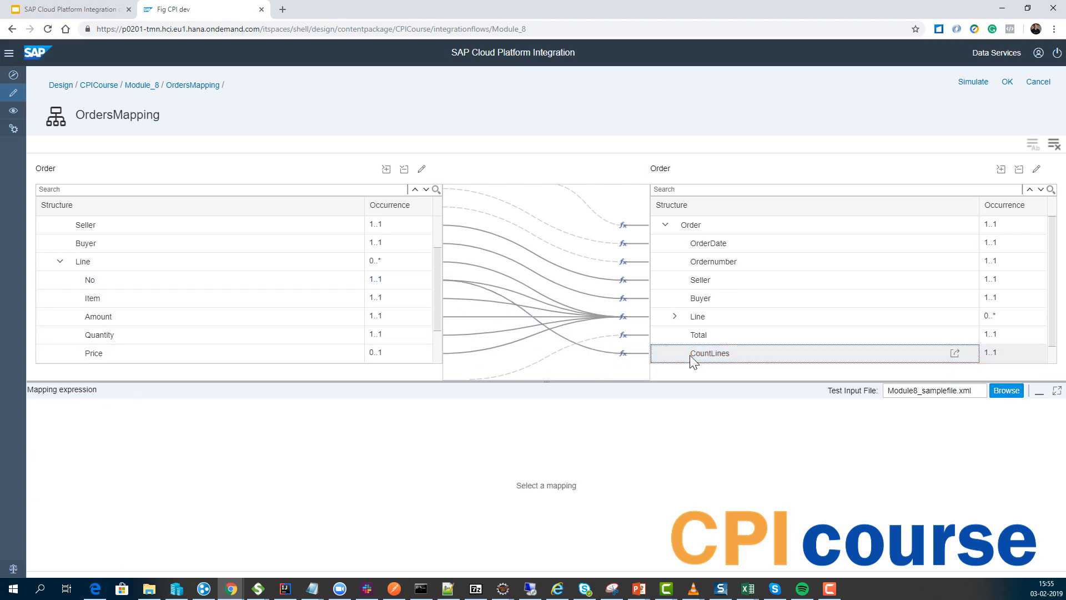
Insert a count statistic function between No and CountLines, wiring No to its input and its output to CountLines
left_click(204, 440)
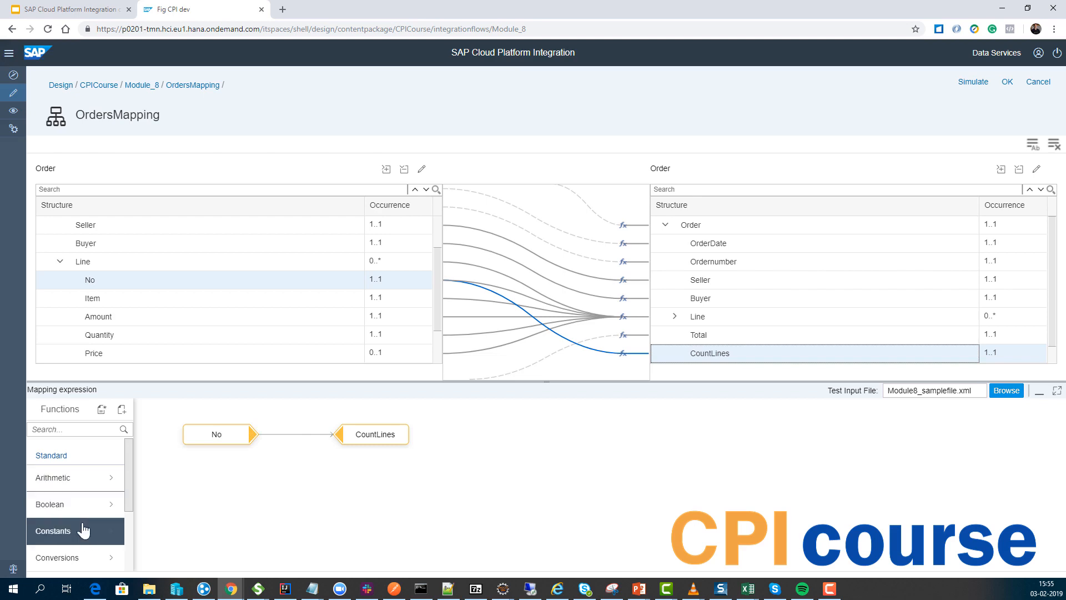
scroll(94, 517, "down", 3)
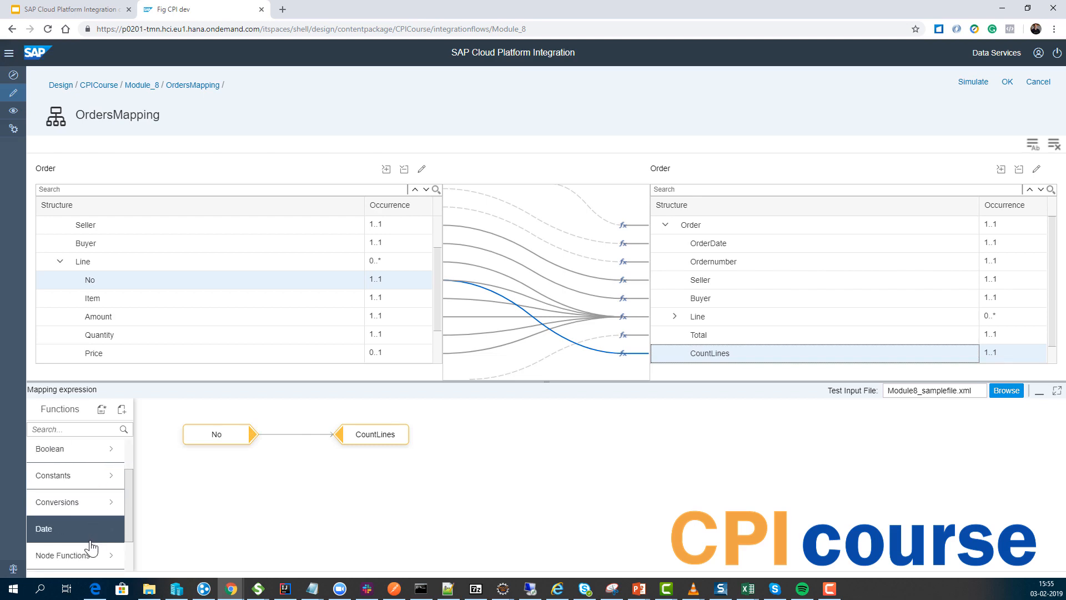
left_click(88, 532)
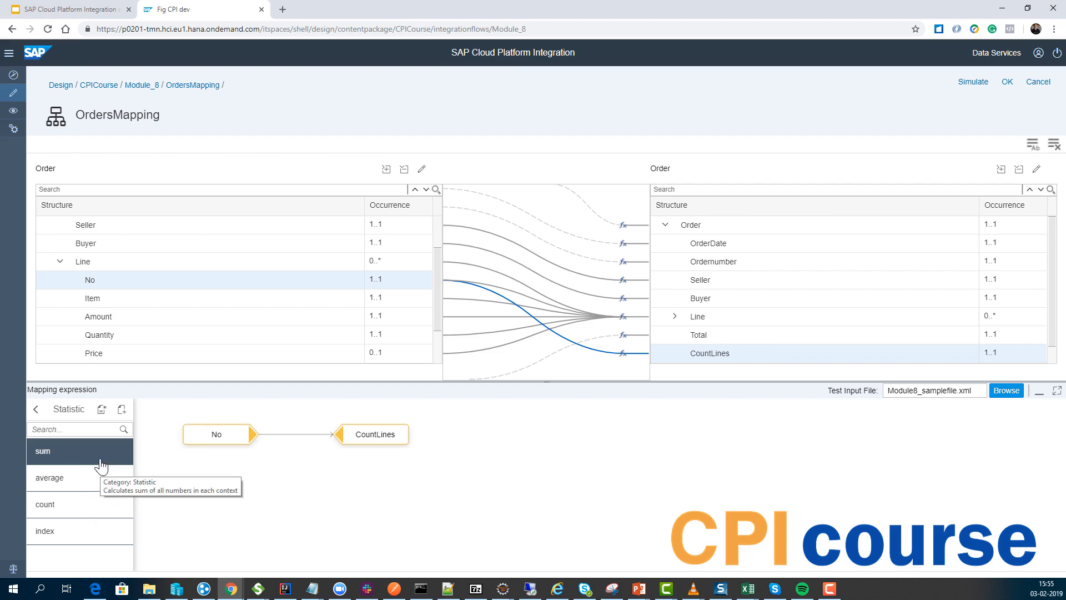
left_click(100, 505)
left_click(319, 471)
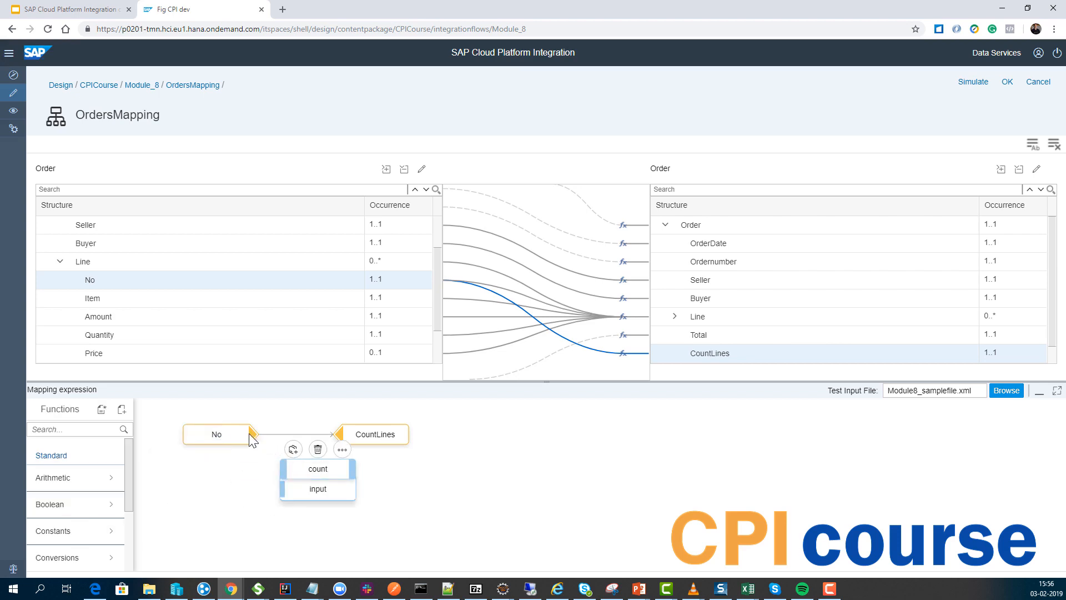
left_click_drag(255, 444, 296, 496)
left_click_drag(340, 438, 340, 437)
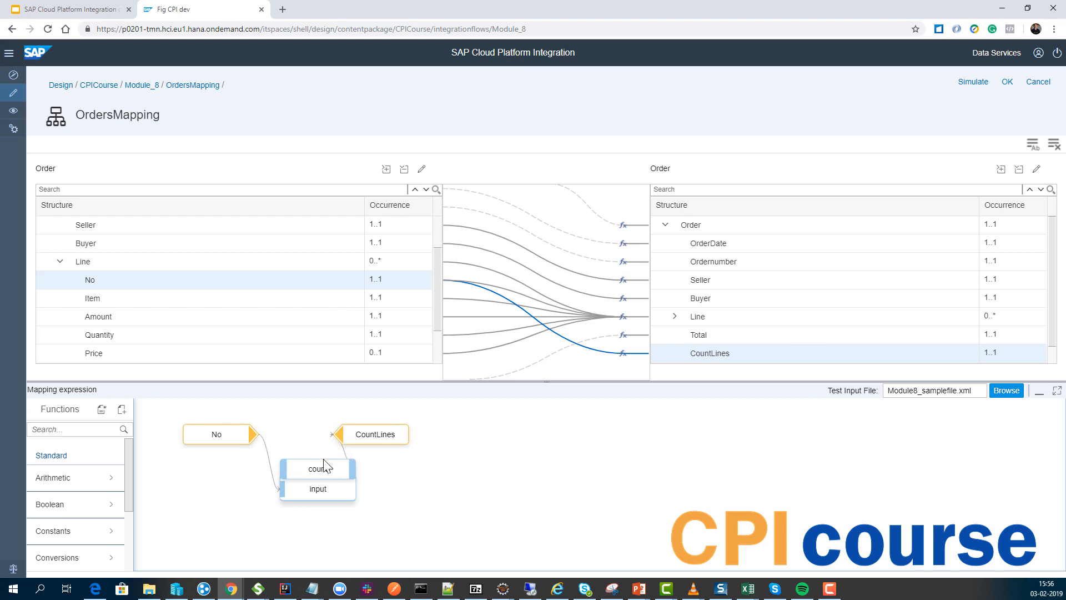
Display the message queue of the count function
left_click(315, 485)
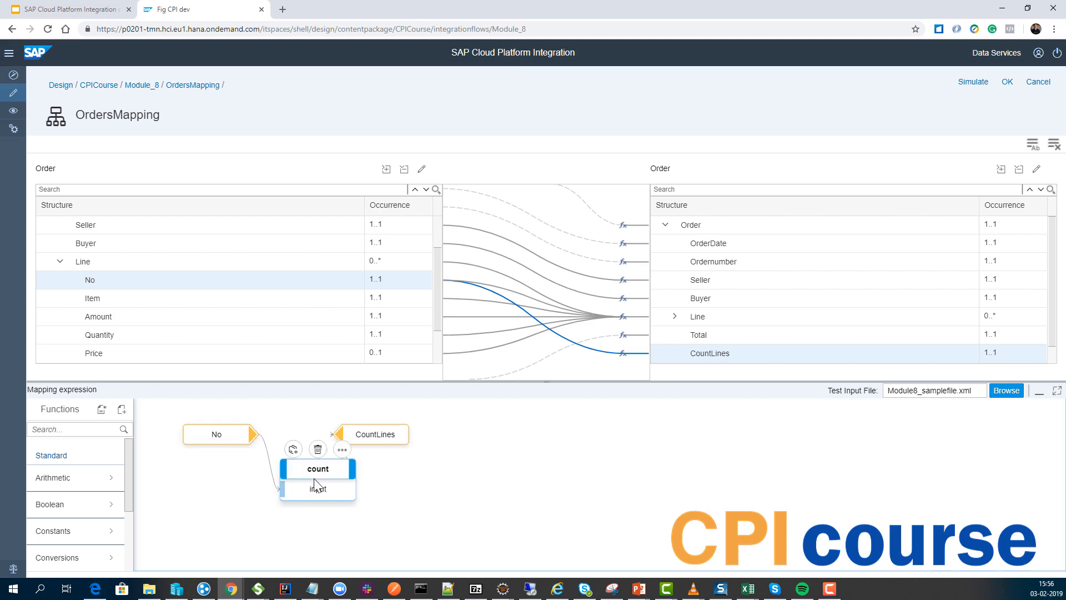
left_click(342, 450)
left_click(394, 439)
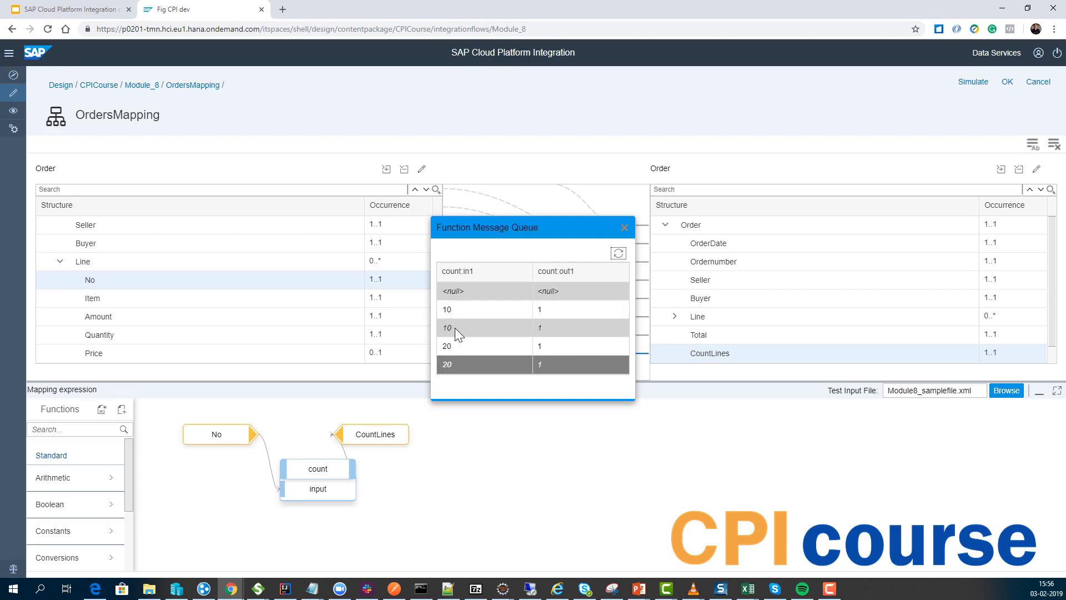
Set the context of the source No field to Order and check the refreshed message queue of the count function
mouse_move(370, 441)
left_click(241, 415)
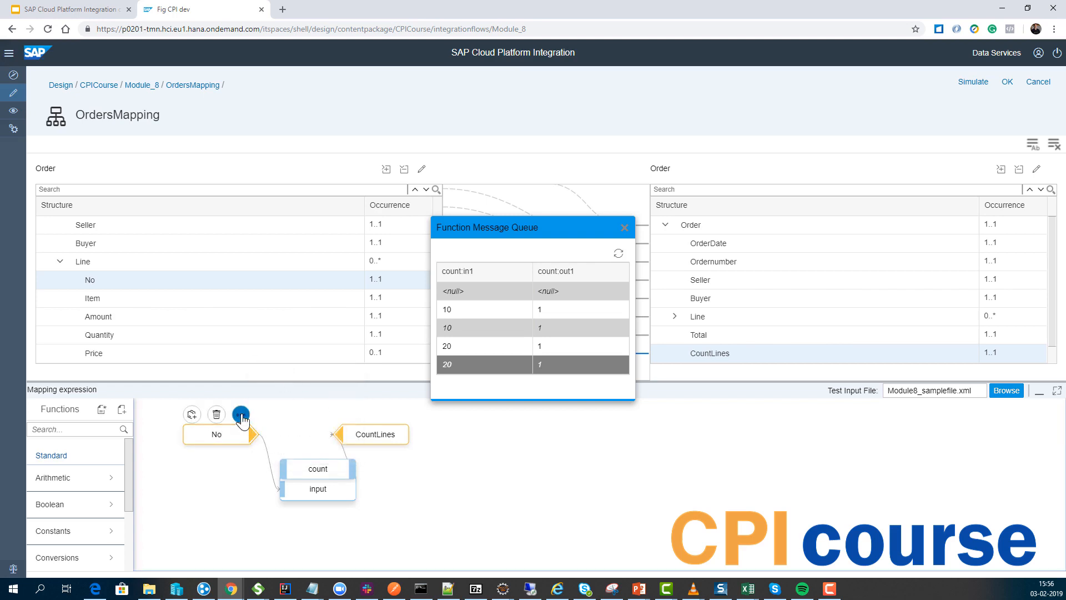
left_click(241, 415)
mouse_move(339, 370)
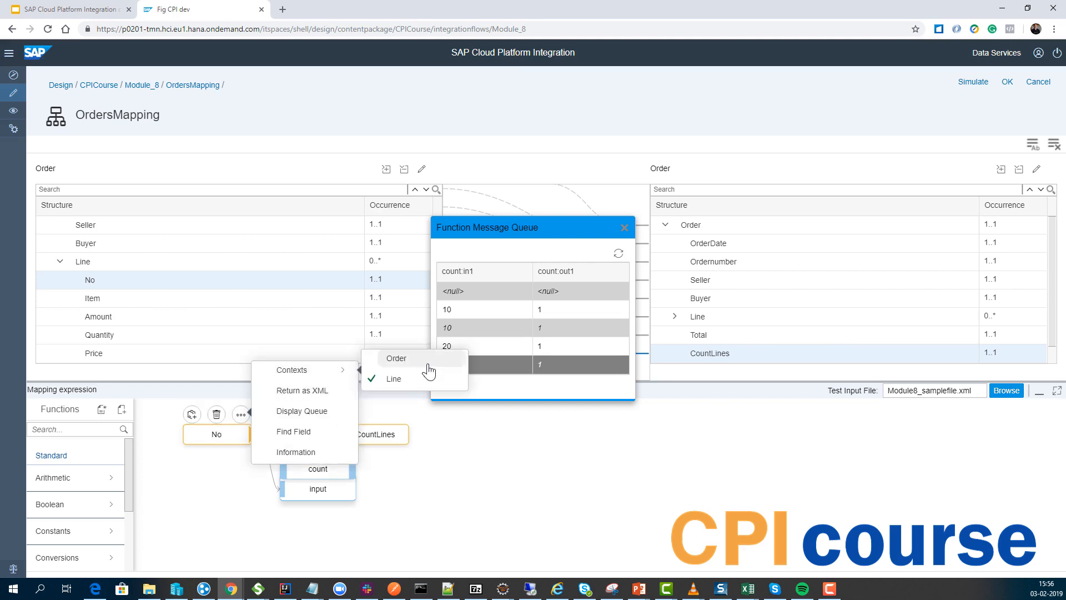
left_click(429, 371)
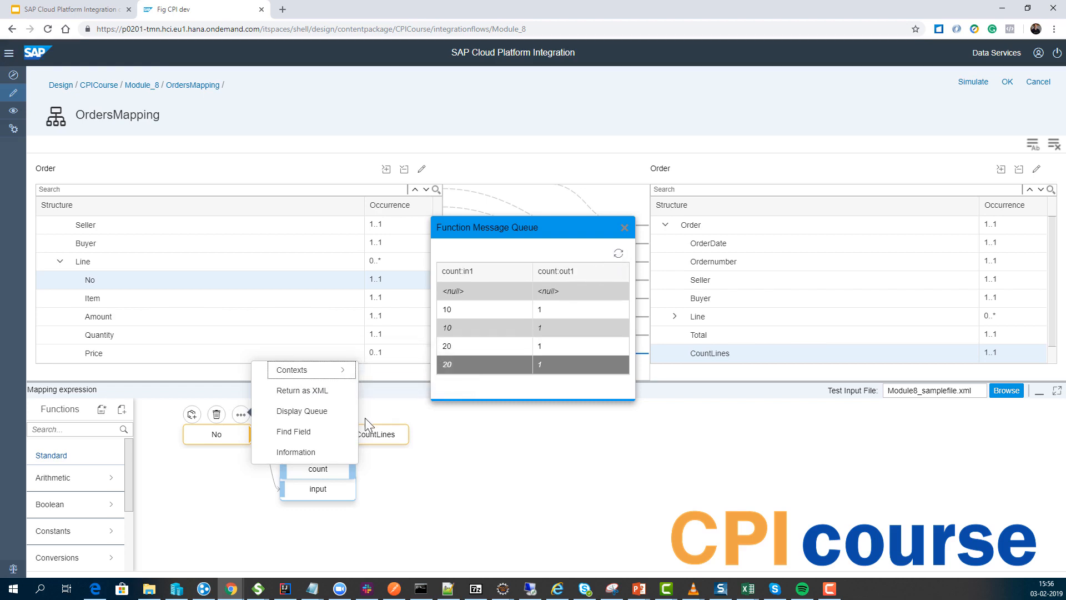
left_click(618, 254)
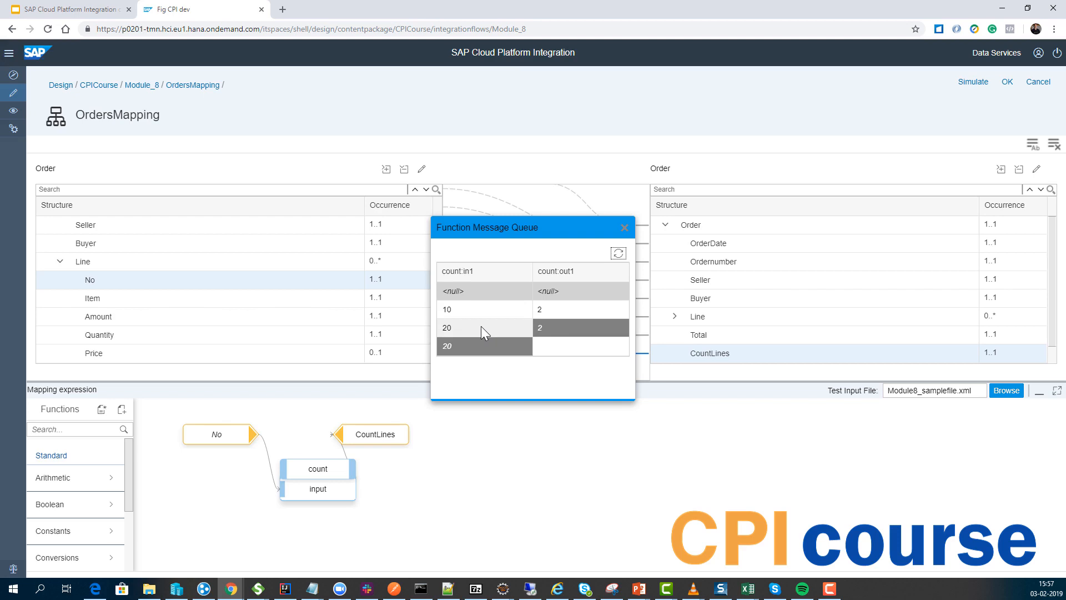
left_click(624, 223)
Add the source Amount and Quantity fields to the mapping expression of the Price field in the target Line node
left_click(675, 318)
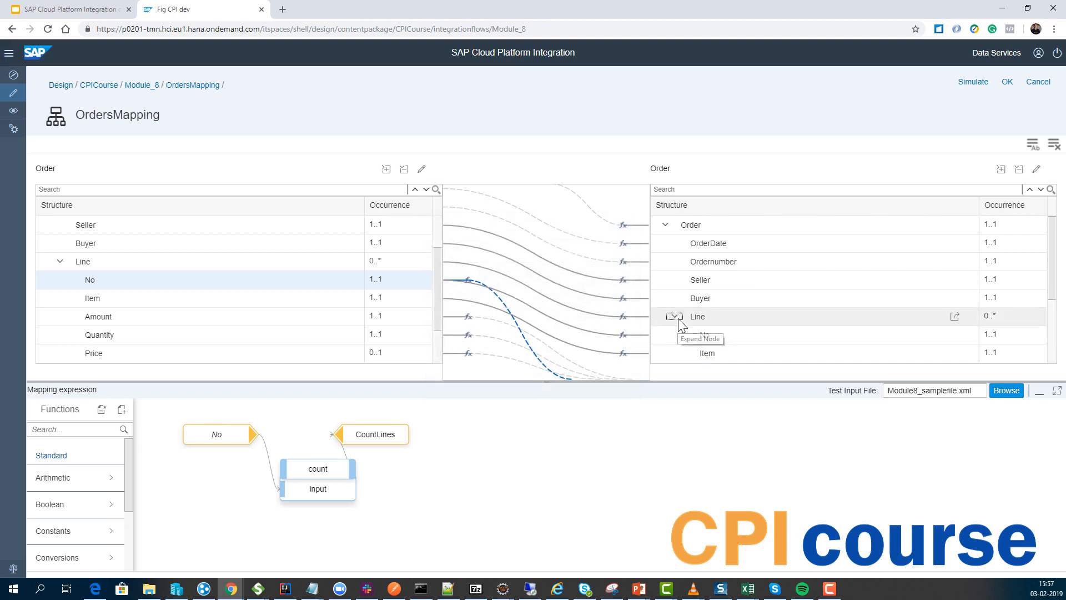
scroll(678, 336, "down", 2)
scroll(682, 336, "up", 1)
scroll(714, 340, "down", 1)
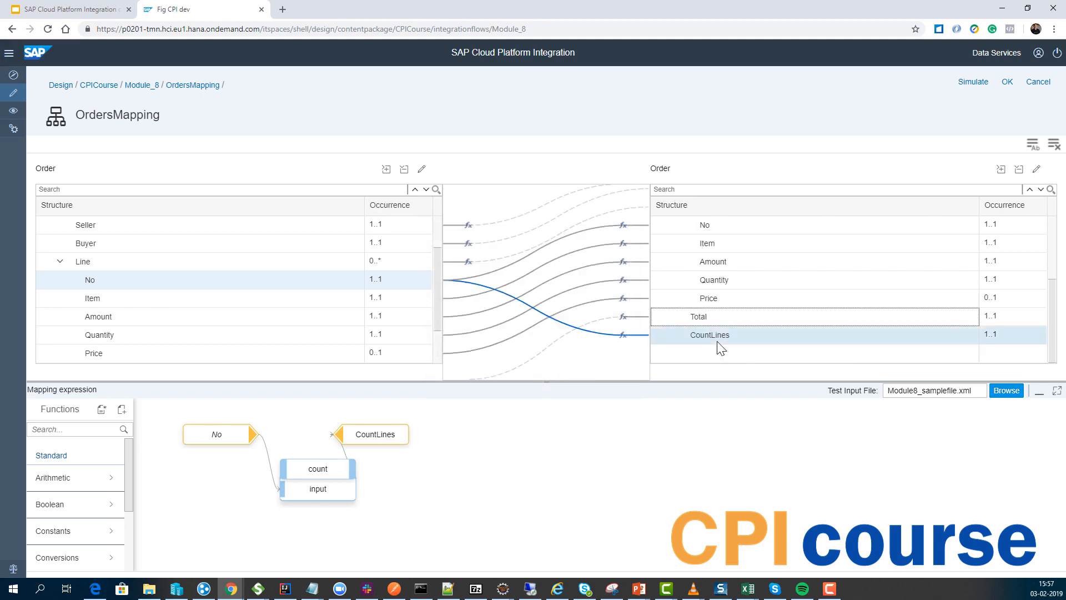
scroll(718, 329, "up", 1)
scroll(719, 336, "down", 1)
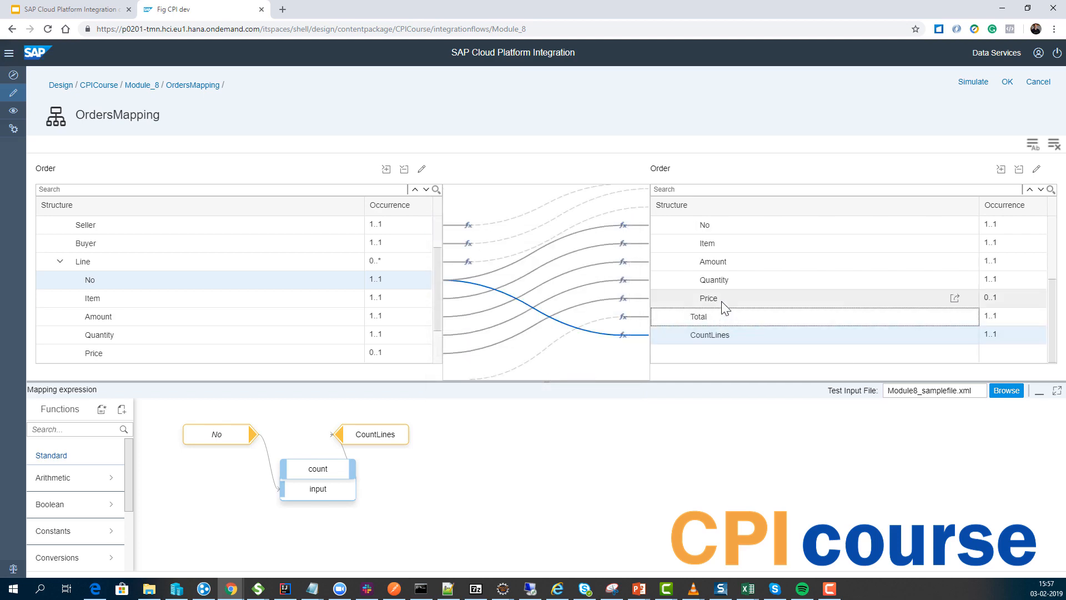
left_click(721, 300)
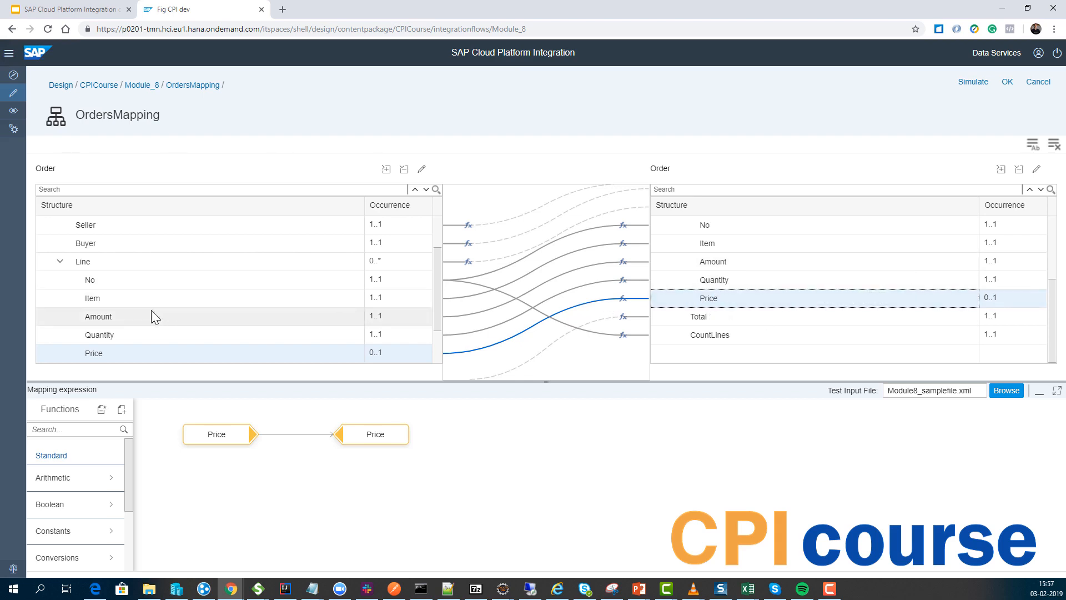
scroll(142, 313, "down", 1)
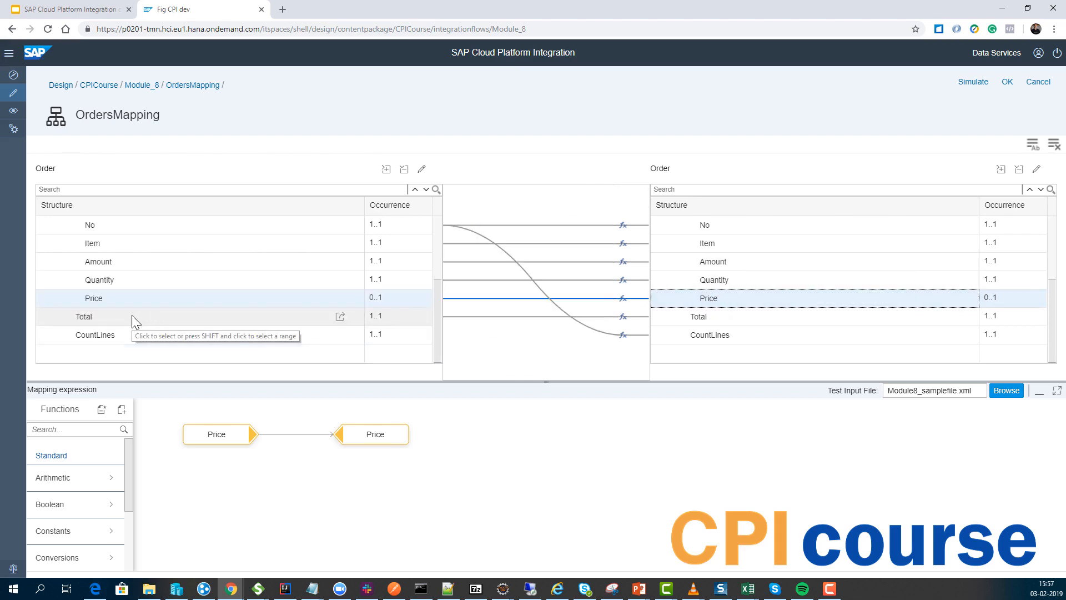
left_click(111, 264)
left_click_drag(250, 401, 172, 482)
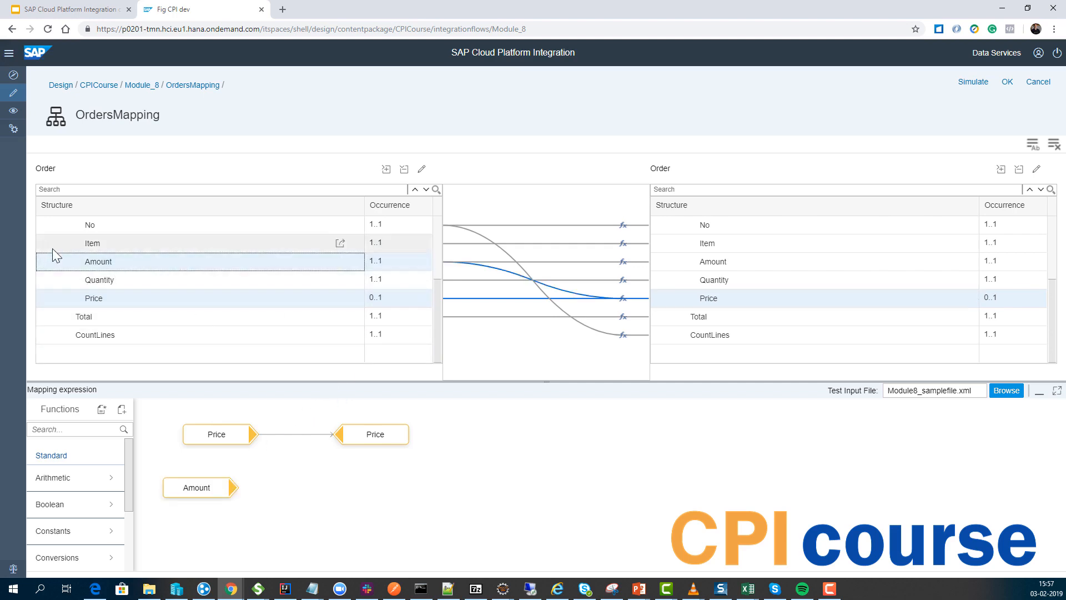
left_click_drag(96, 283, 233, 522)
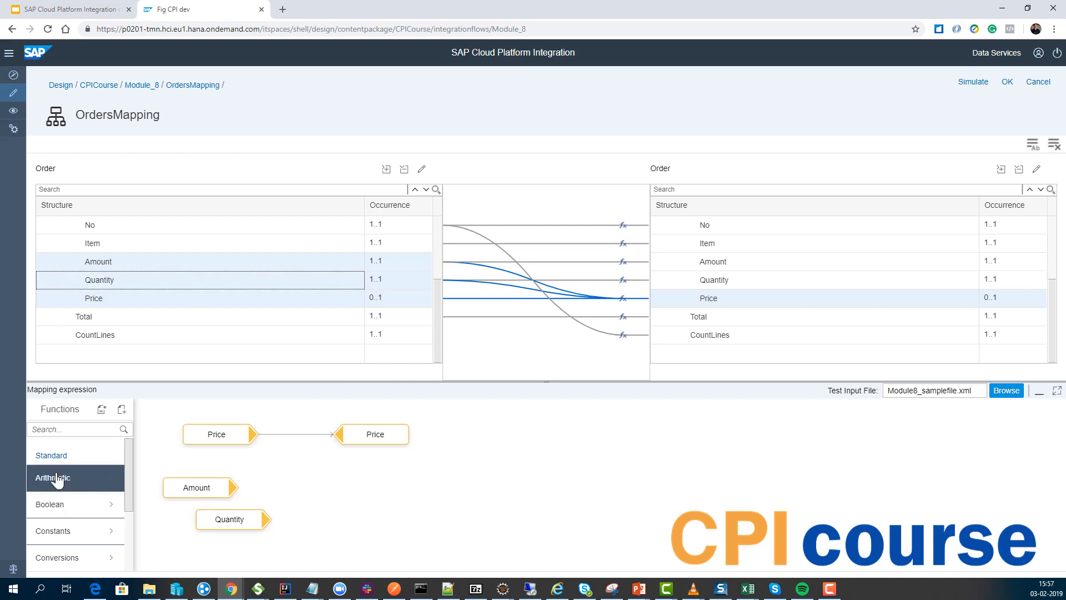
Add an arithmetic multiply function to the Price expression and connect Amount to number1 and Quantity to number2
left_click(84, 485)
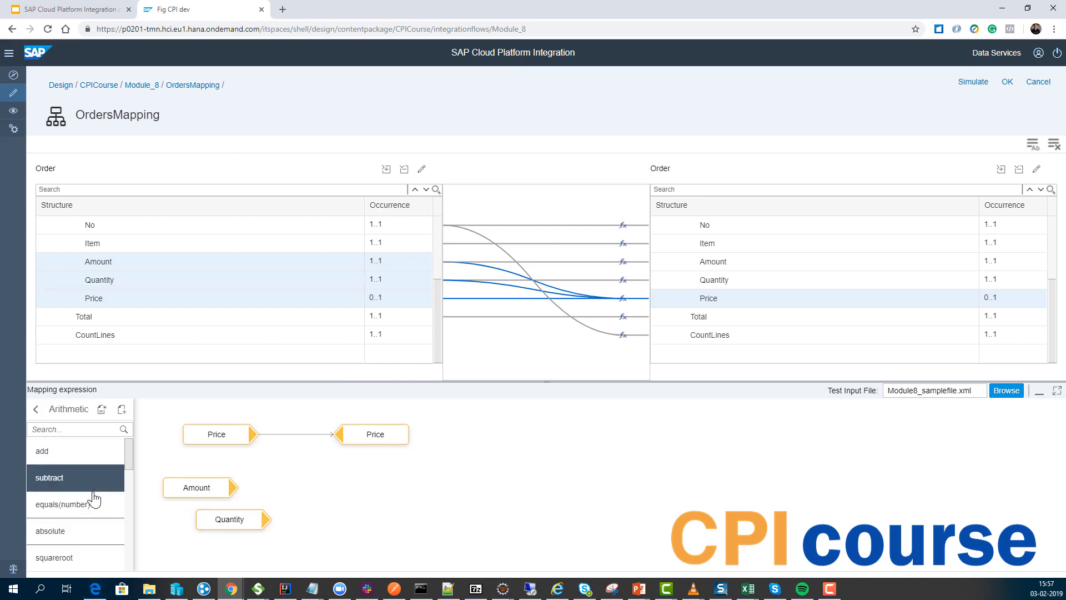
scroll(85, 488, "down", 2)
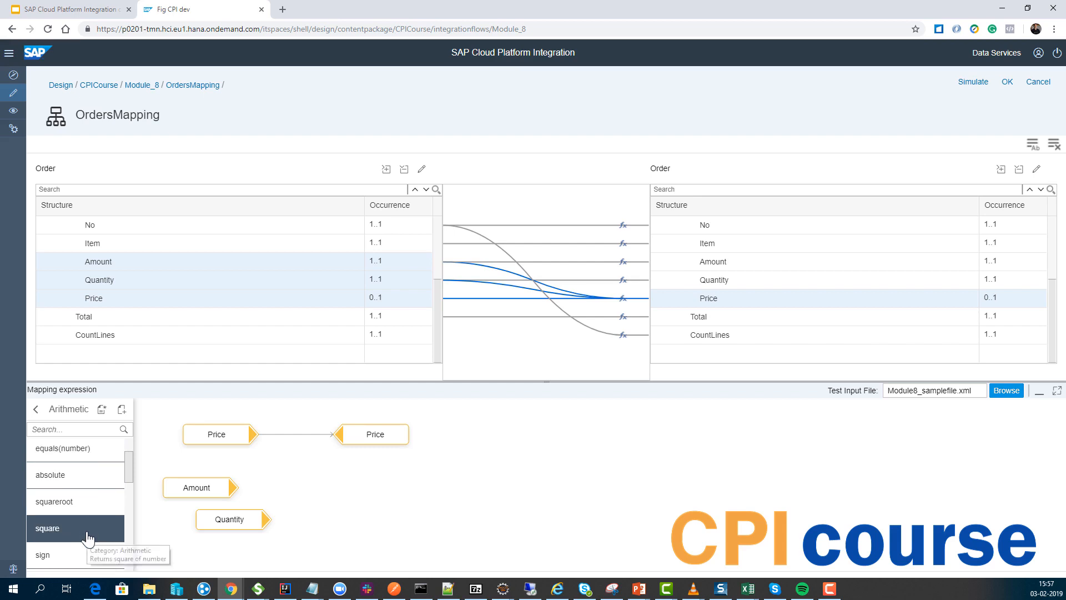
scroll(87, 530, "down", 3)
left_click(83, 550)
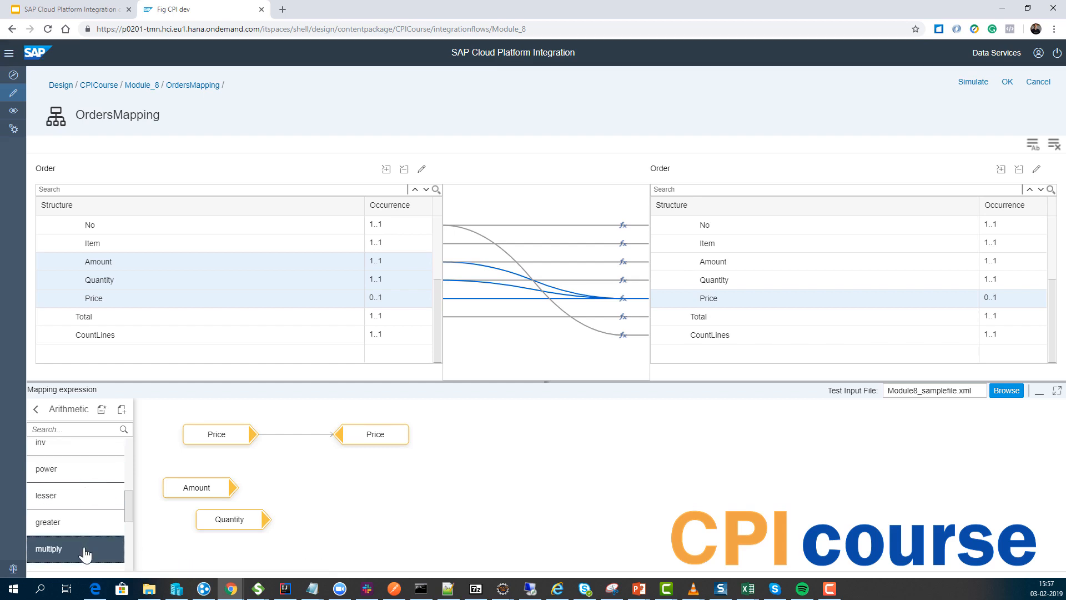
left_click_drag(200, 455, 367, 468)
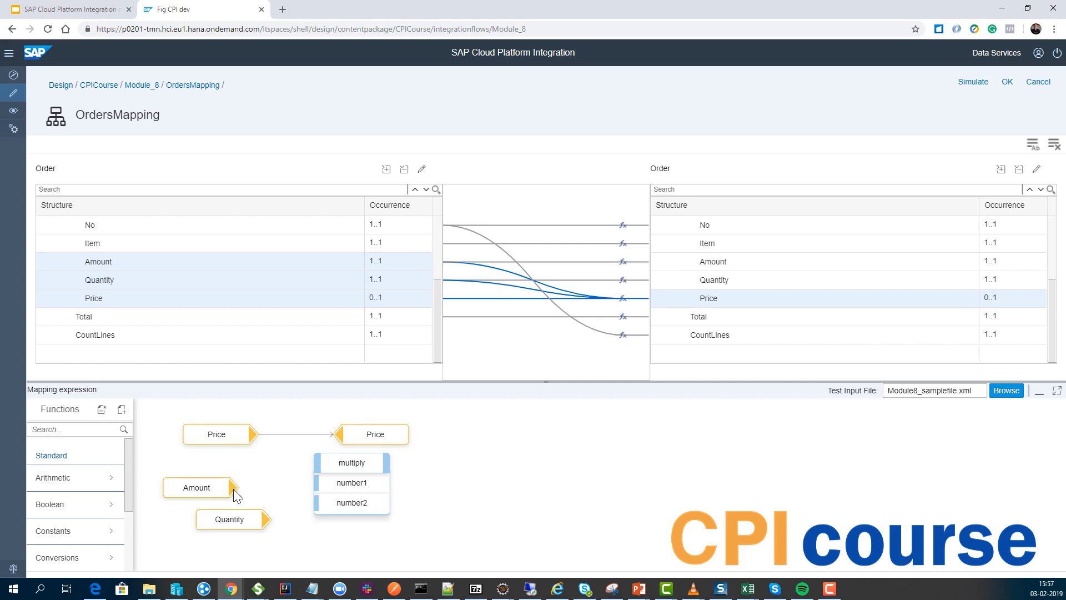
left_click_drag(234, 488, 313, 483)
left_click_drag(267, 520, 315, 510)
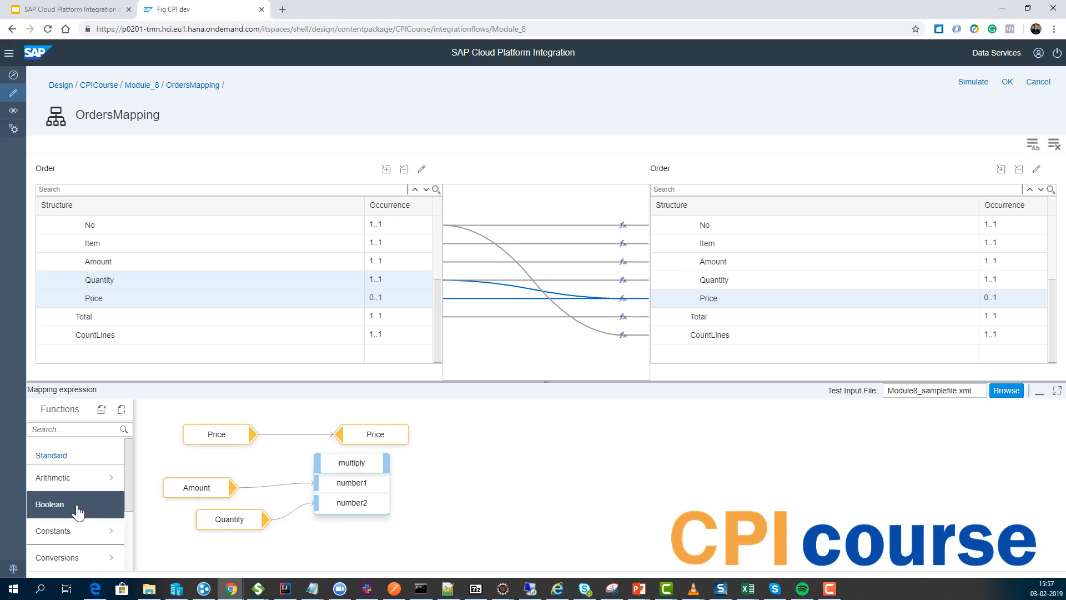
Add a formatNumber function to the Price expression and connect the multiply output to its number input
left_click(78, 479)
scroll(87, 508, "down", 2)
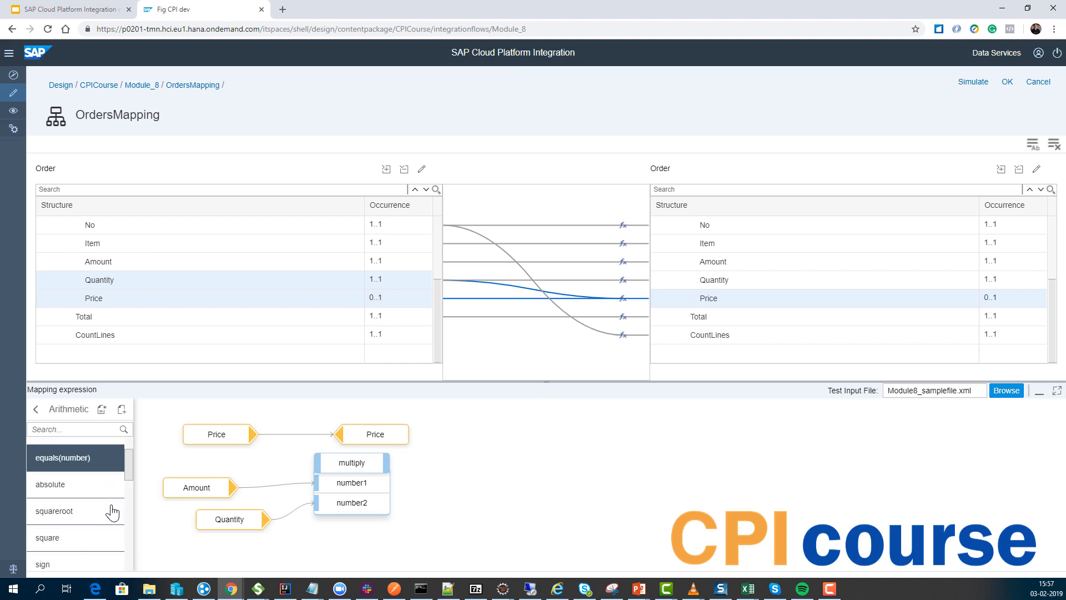
scroll(92, 524, "down", 4)
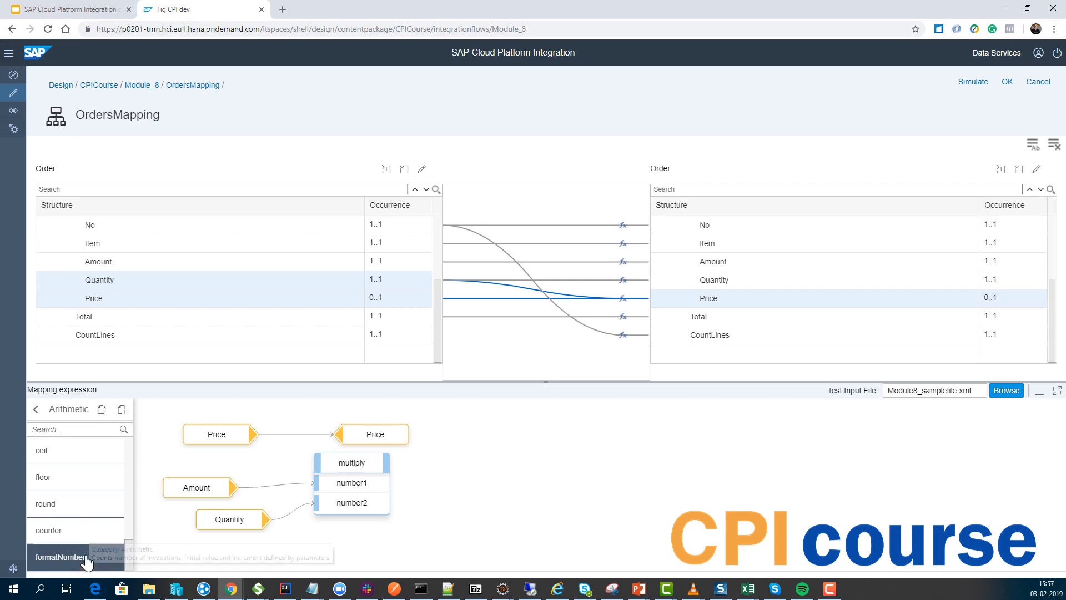
left_click(78, 566)
left_click_drag(185, 451, 468, 447)
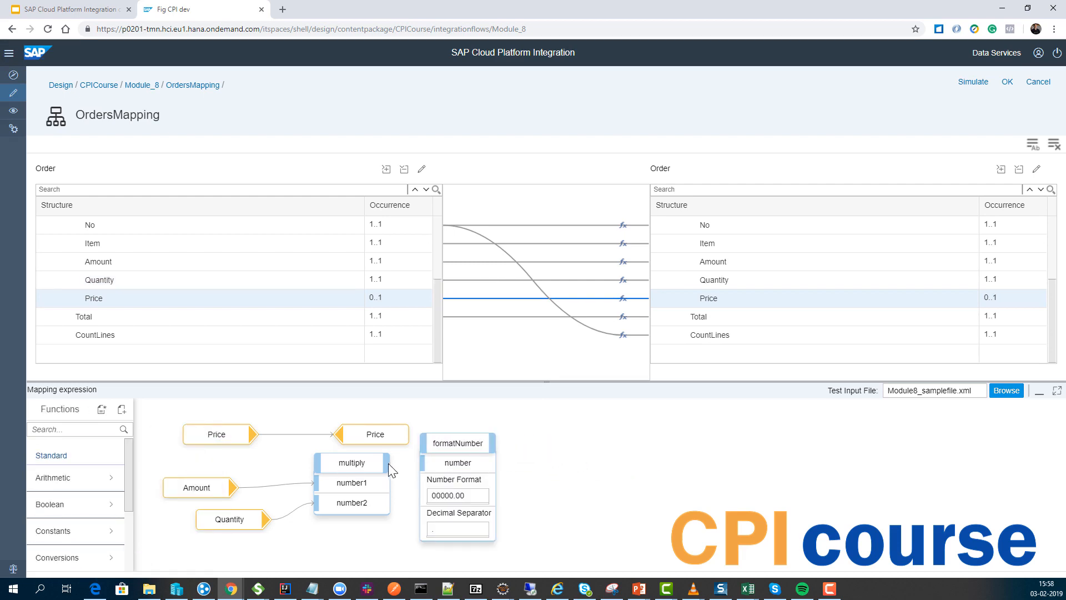
left_click_drag(388, 464, 420, 471)
Set the formatNumber function's number format to 0.00 and connect its output to the target Price field
left_click_drag(448, 496, 284, 479)
key("BackSpace")
left_click(501, 457)
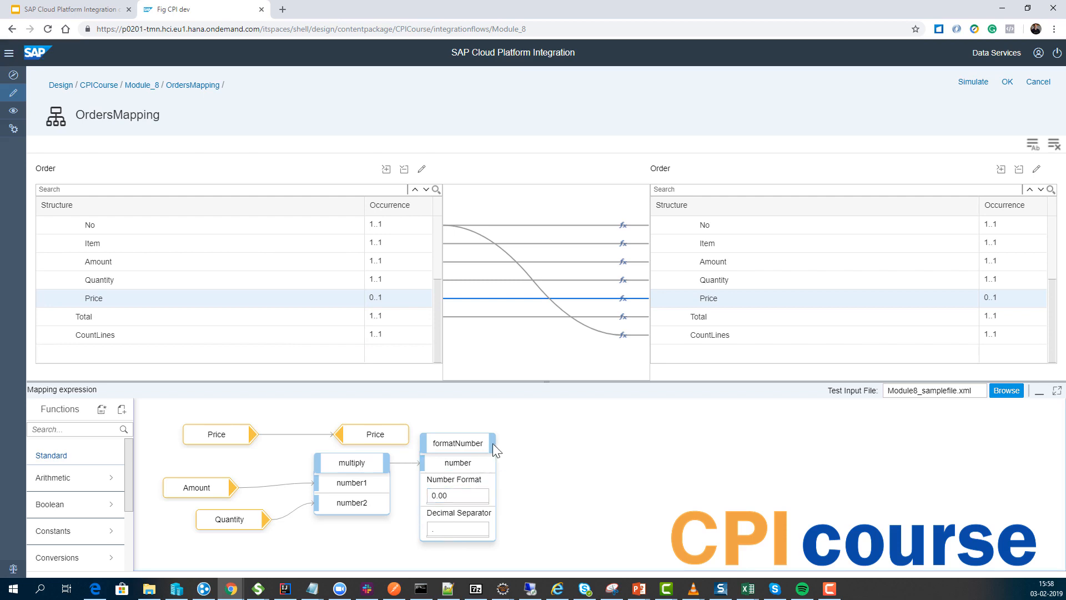
left_click_drag(496, 451, 585, 442)
left_click(370, 439)
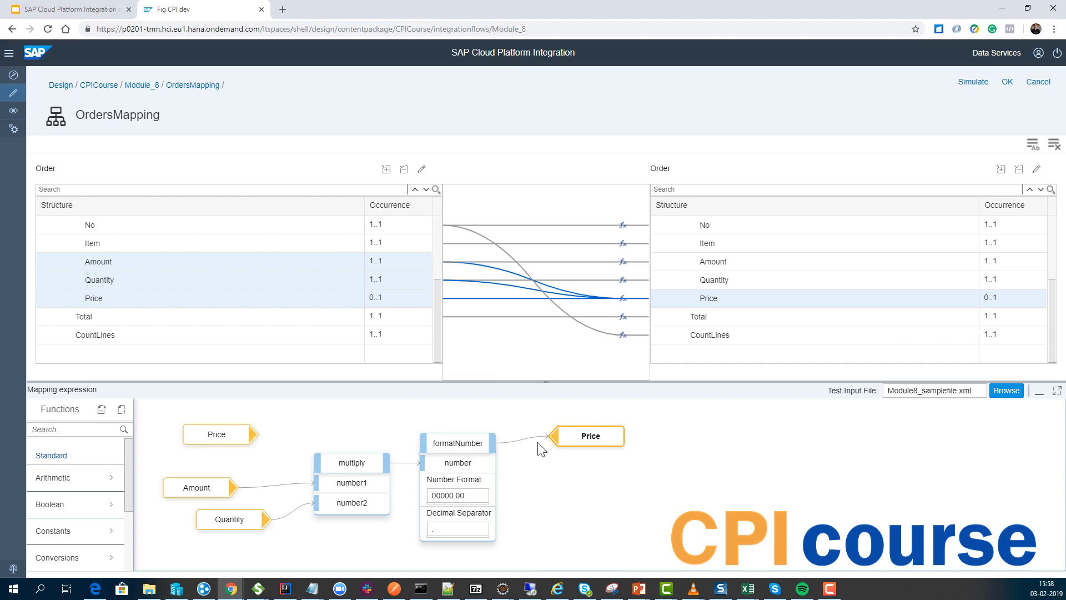
Display the message queue of the multiply function, review its values and close it
left_click(356, 465)
left_click(376, 443)
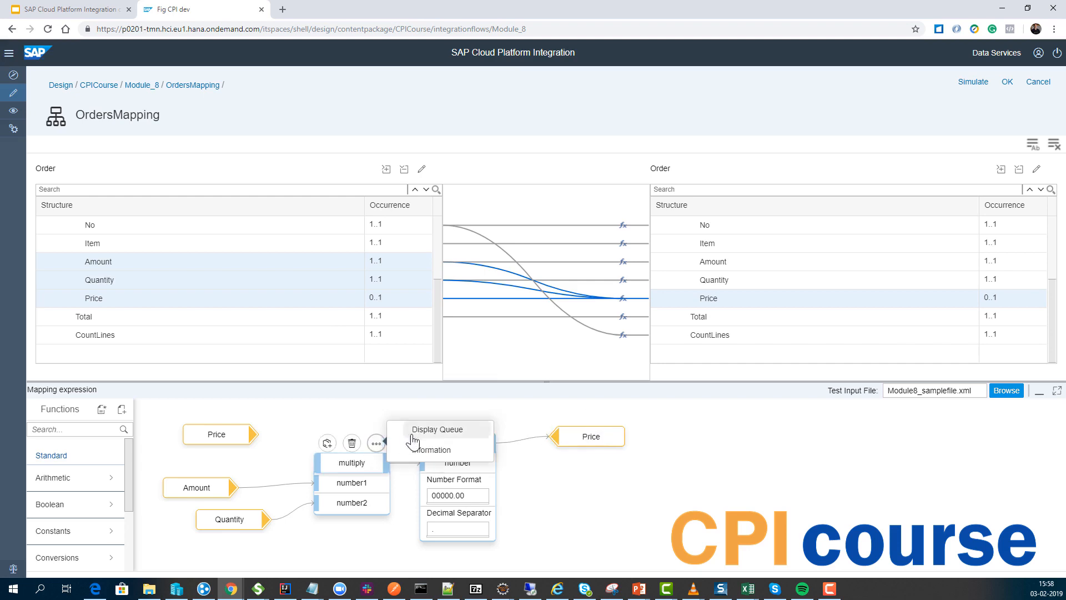
left_click(438, 430)
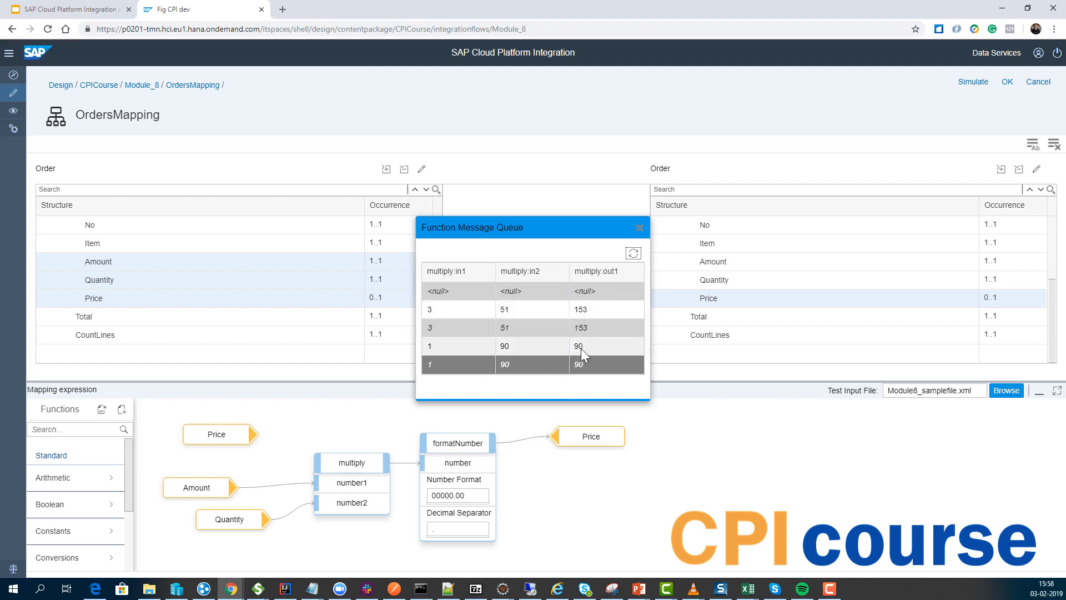
left_click(638, 228)
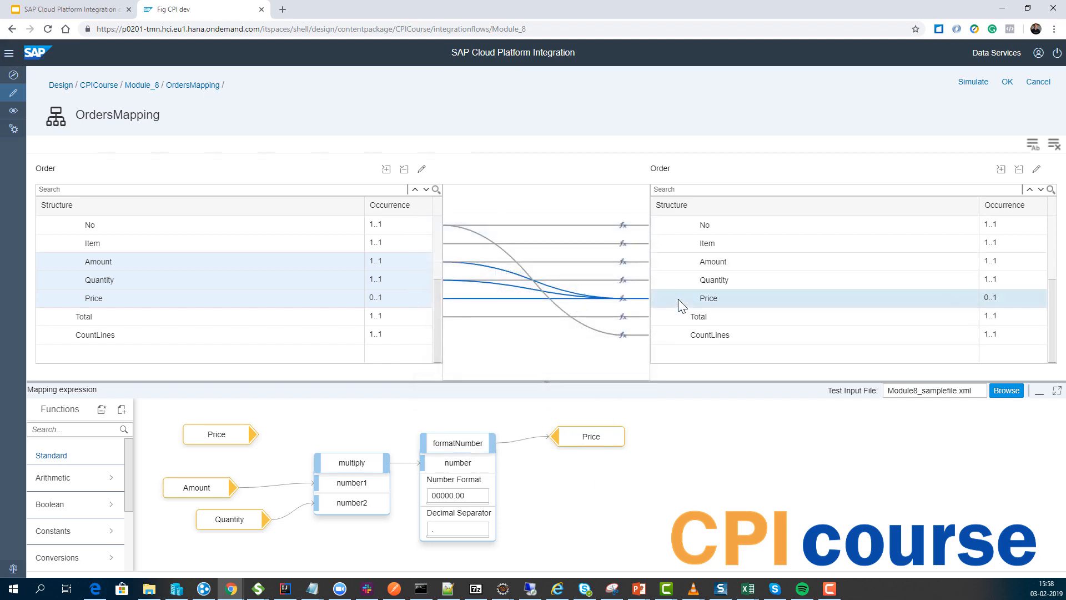
Bring the target Total field into the mapping expression and delete the source Total field connected to it
left_click(699, 320)
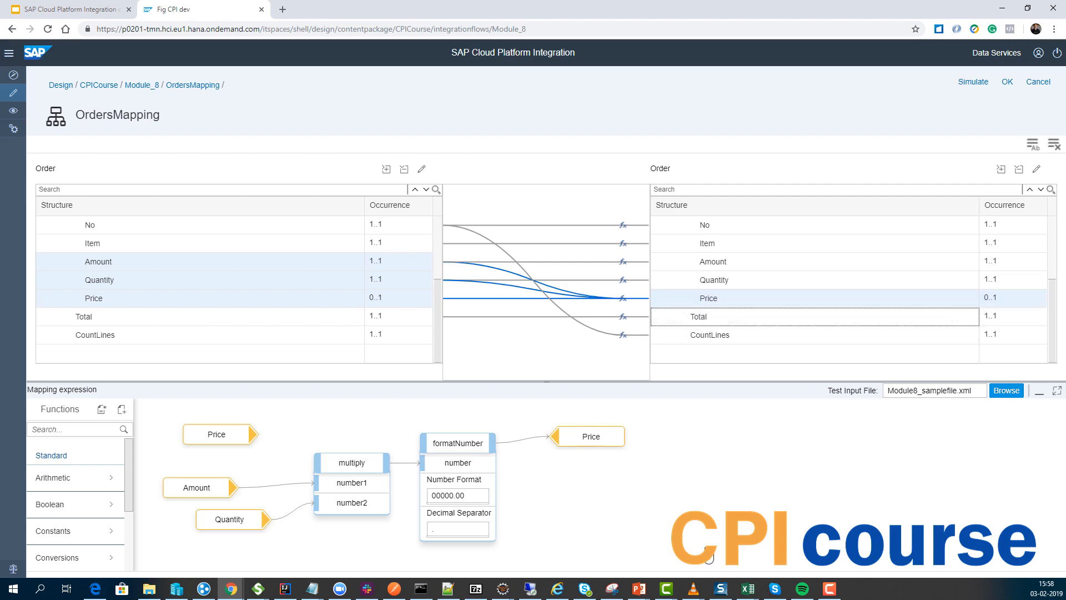
left_click(611, 476)
left_click_drag(611, 476, 745, 520)
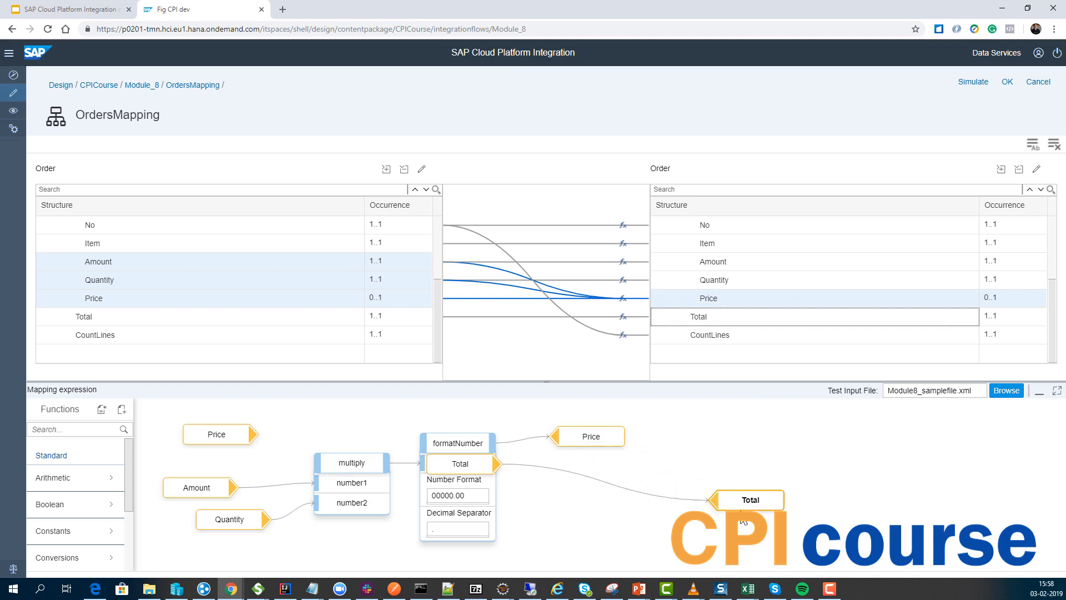
left_click_drag(468, 470, 533, 534)
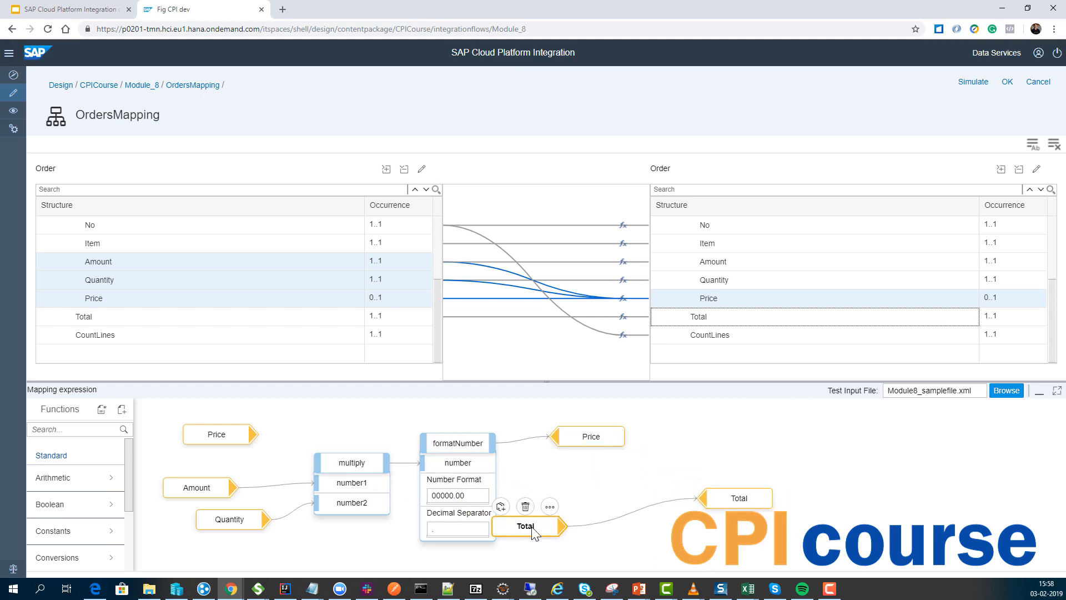
left_click(526, 506)
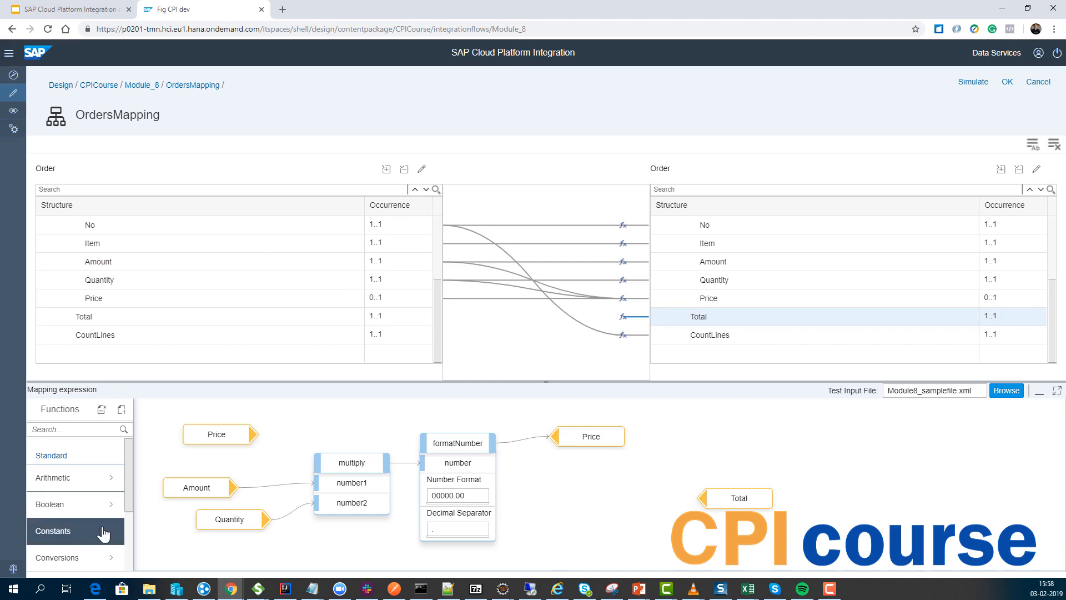
Add a removeContexts node function to the Total expression and connect the formatNumber output to its input
scroll(96, 529, "down", 2)
scroll(97, 528, "down", 2)
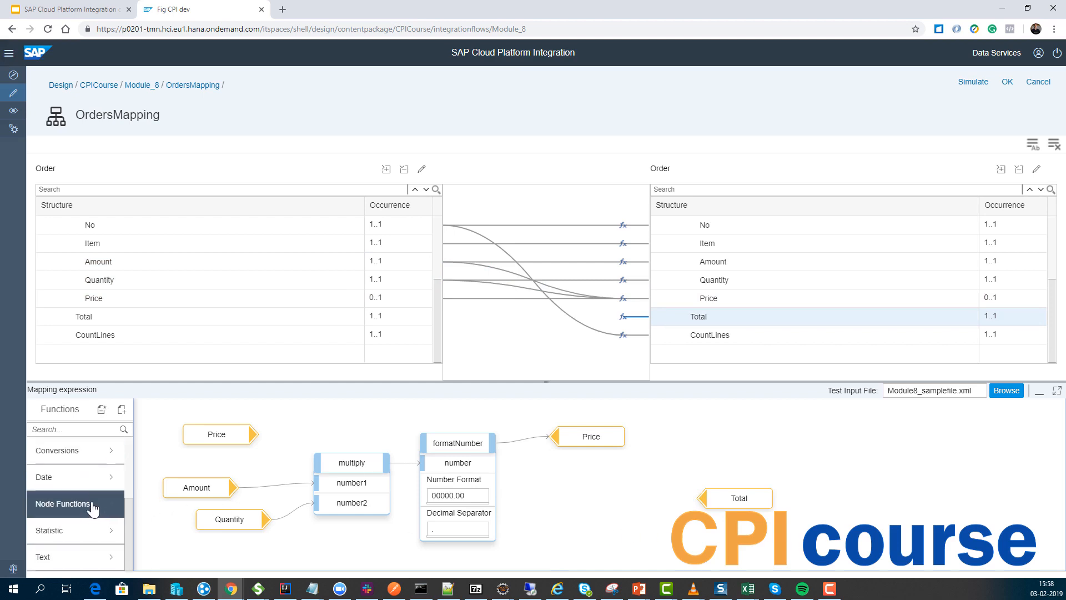
left_click(91, 505)
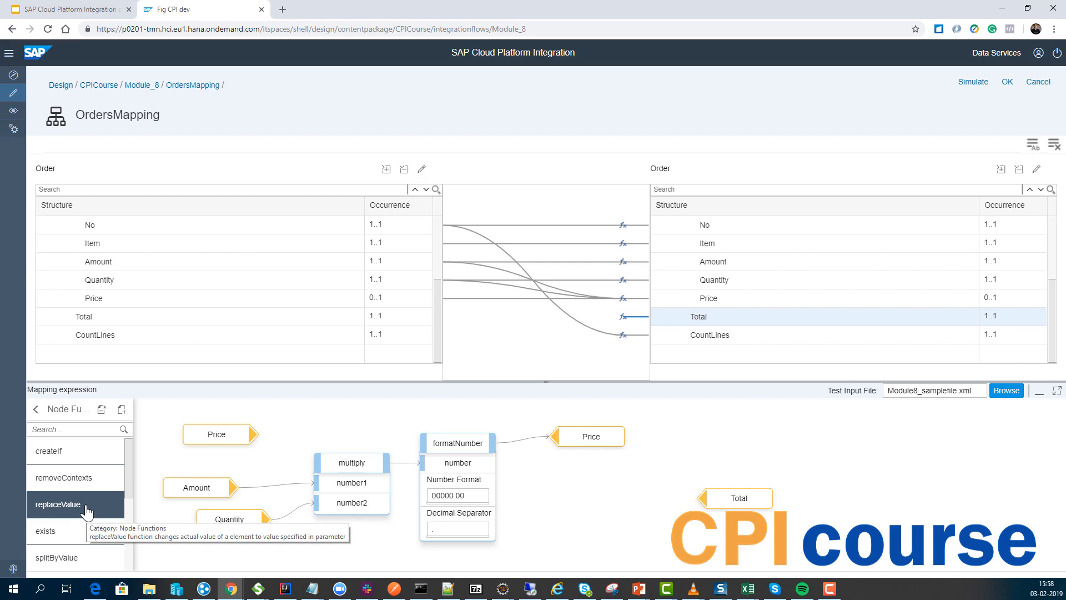
left_click(78, 484)
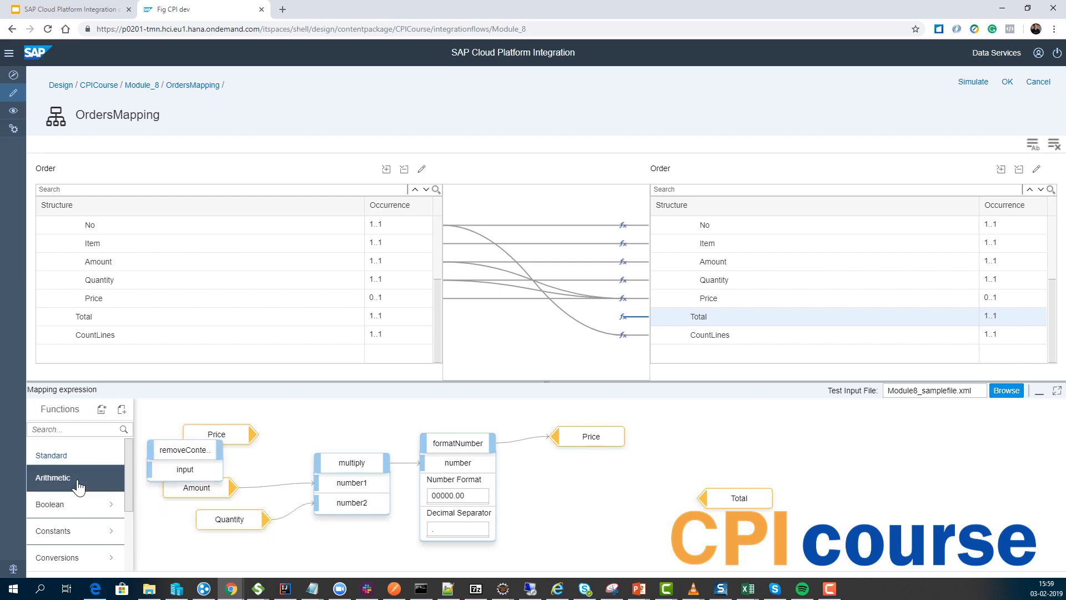
left_click_drag(183, 449, 601, 498)
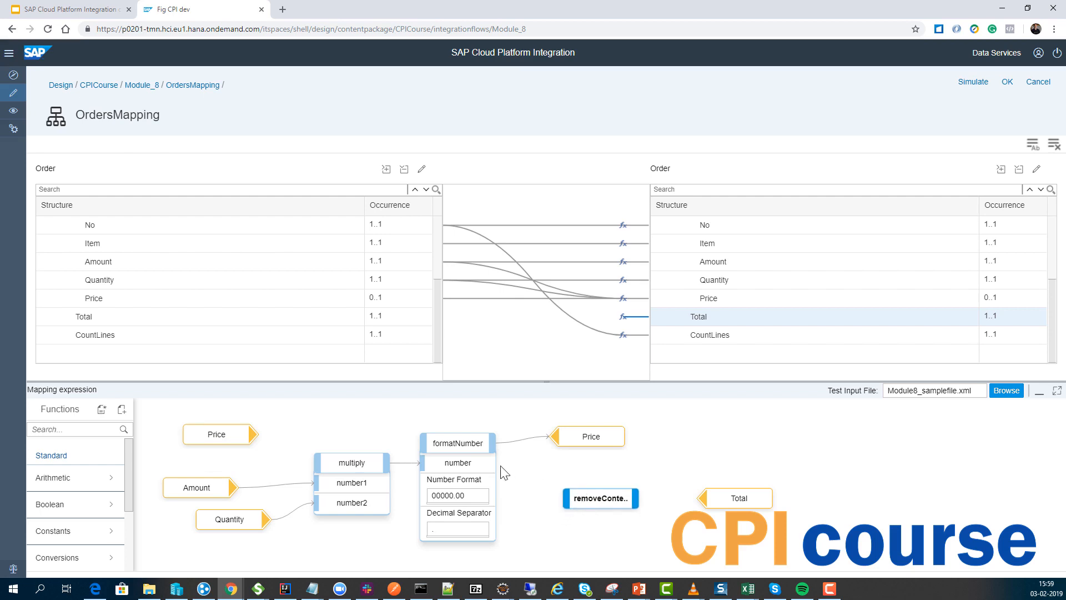
left_click_drag(494, 443, 564, 518)
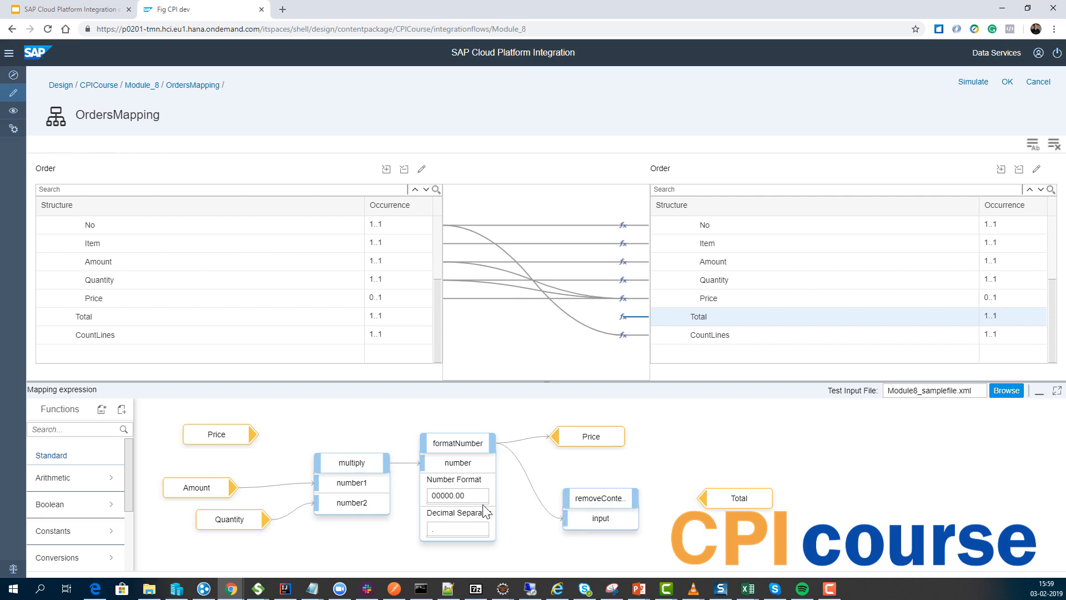
Add a statistic sum function, connect the removeContexts output to its input and link its output to the target Total field
scroll(67, 505, "down", 1)
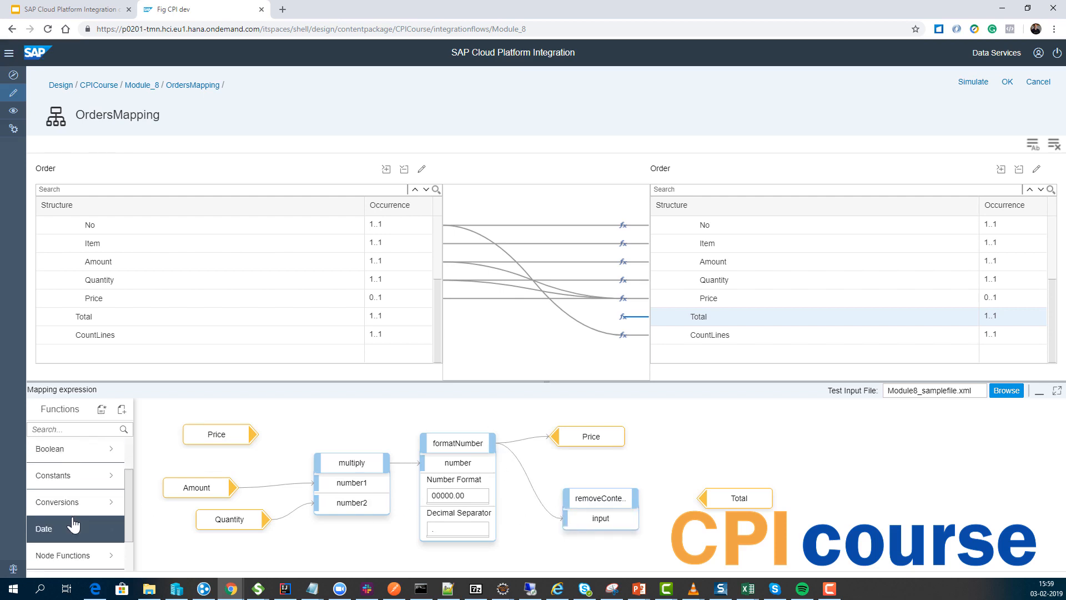
scroll(73, 525, "down", 1)
left_click(73, 528)
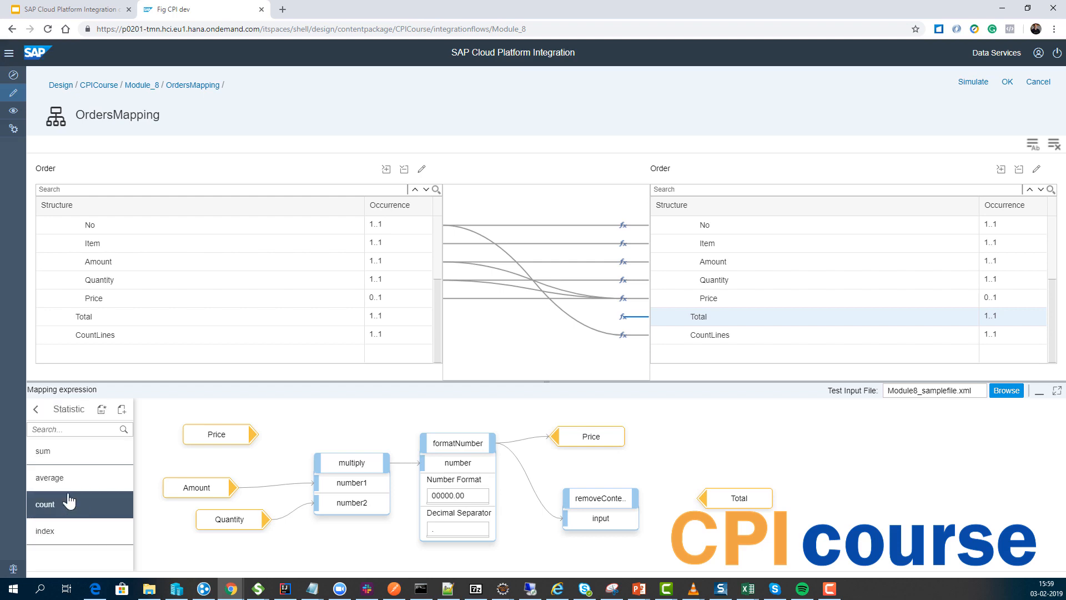
left_click_drag(55, 451, 150, 467)
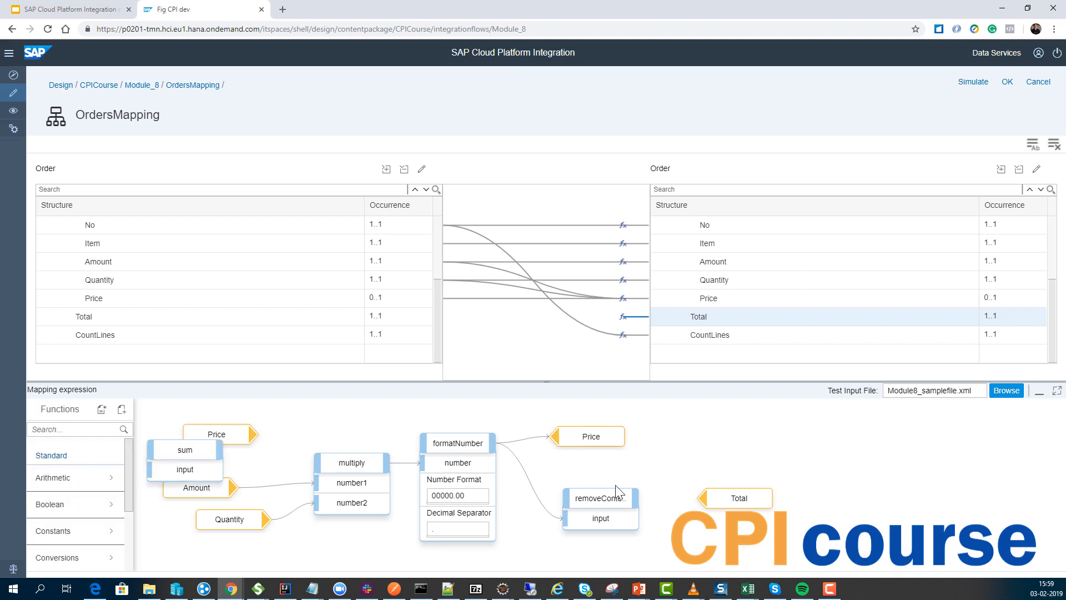
left_click(205, 468)
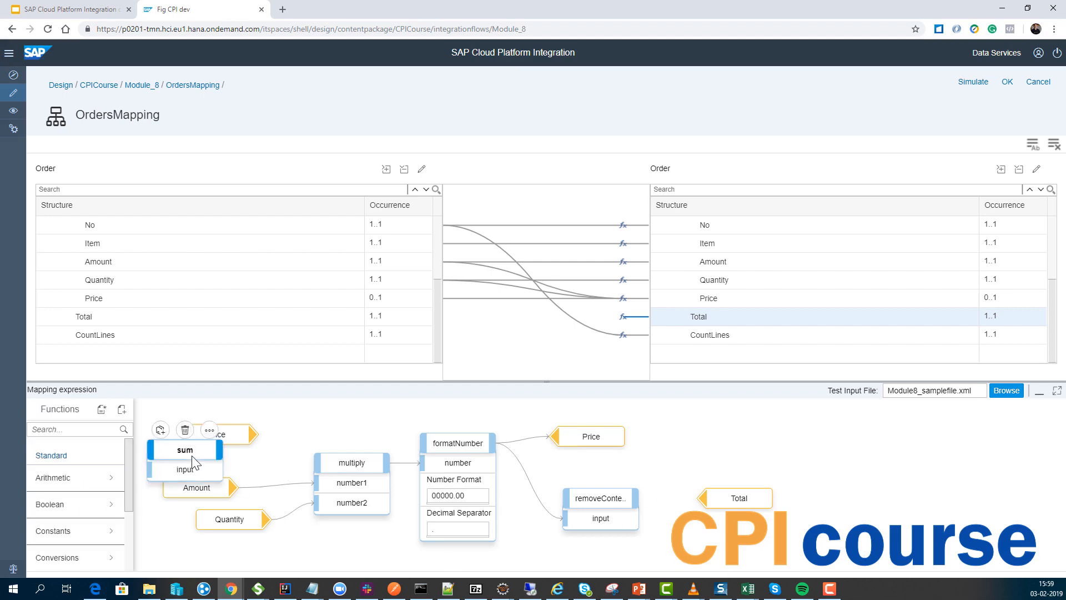
left_click_drag(205, 469, 694, 480)
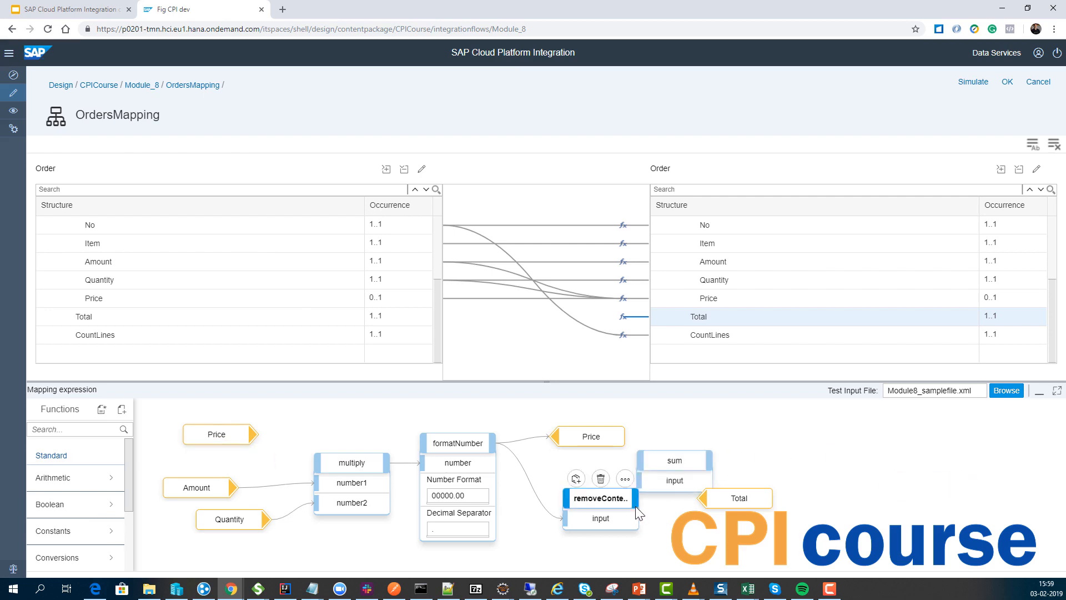
left_click_drag(636, 499, 641, 479)
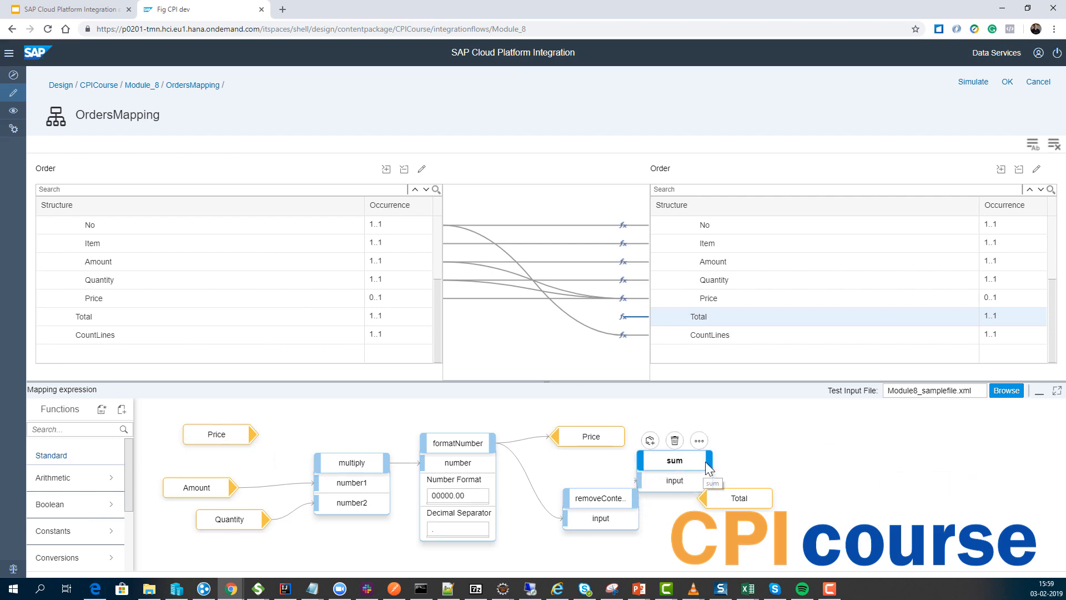
left_click_drag(707, 462, 793, 475)
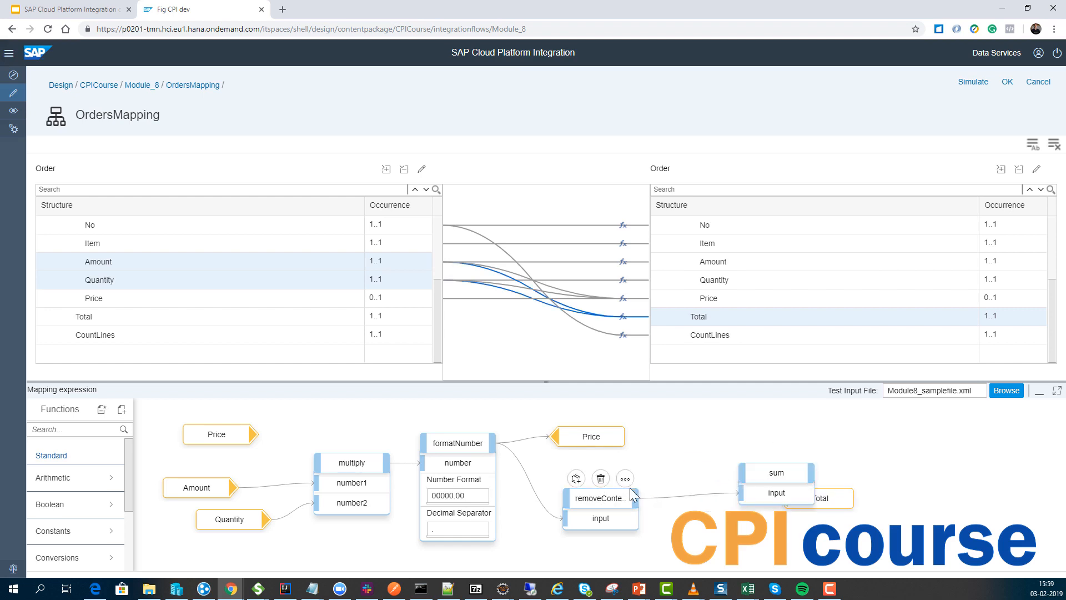
Display the message queue of the removeContexts function, review its input and output values and close it
left_click(625, 478)
left_click(558, 465)
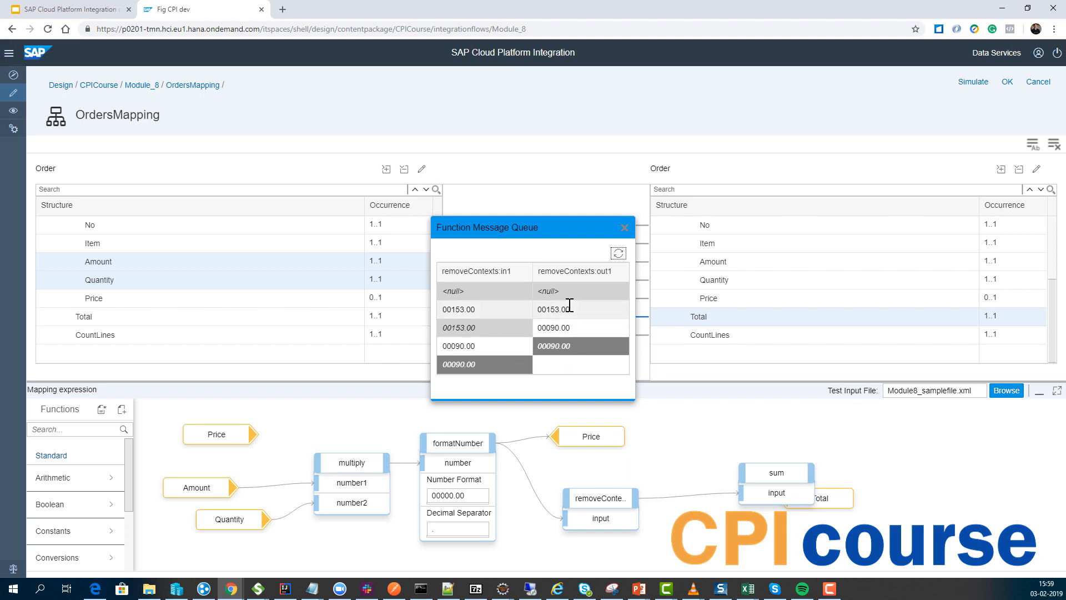
left_click(771, 472)
left_click(625, 228)
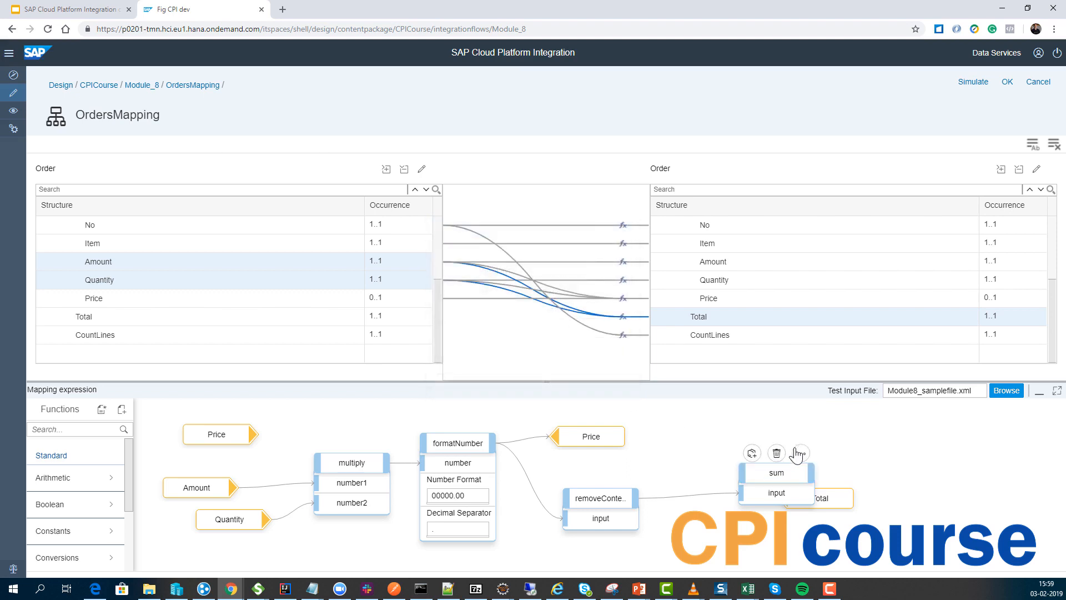
Display the message queue of the sum function, check its output value and close it
left_click(801, 453)
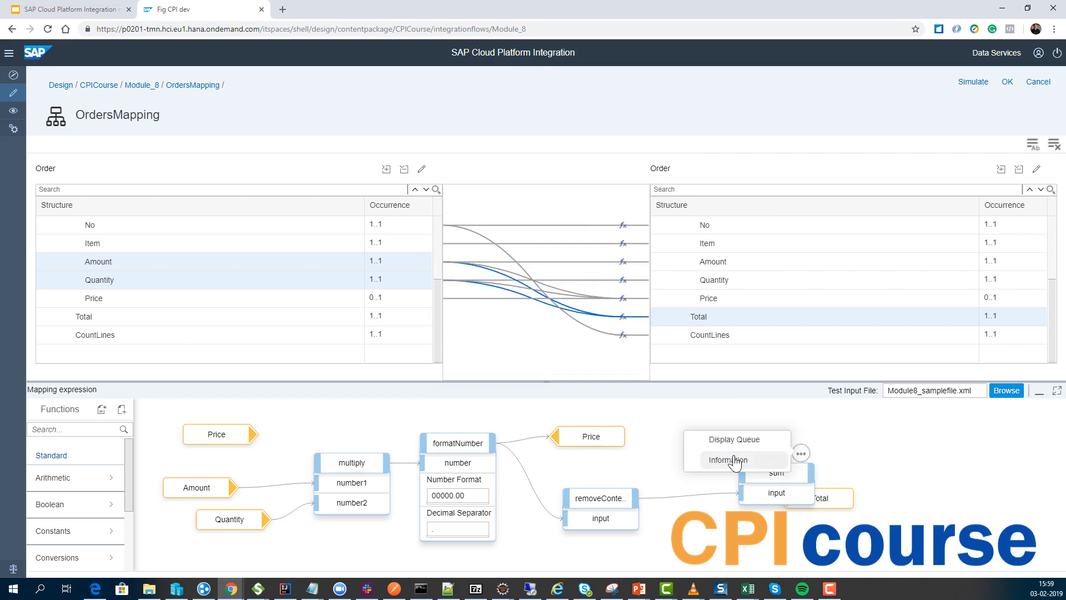
left_click(734, 443)
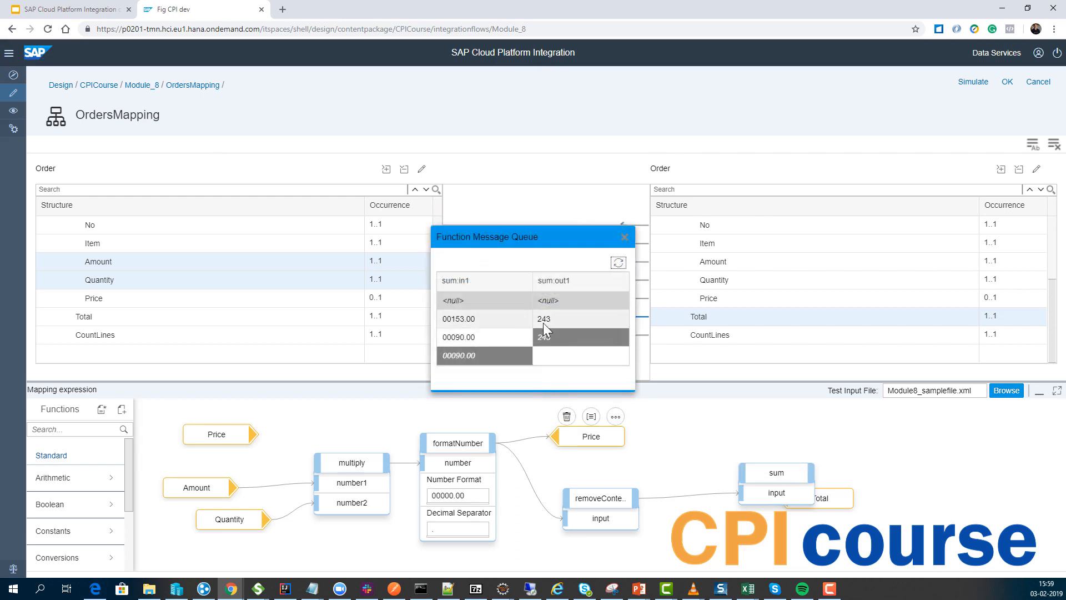
left_click(624, 238)
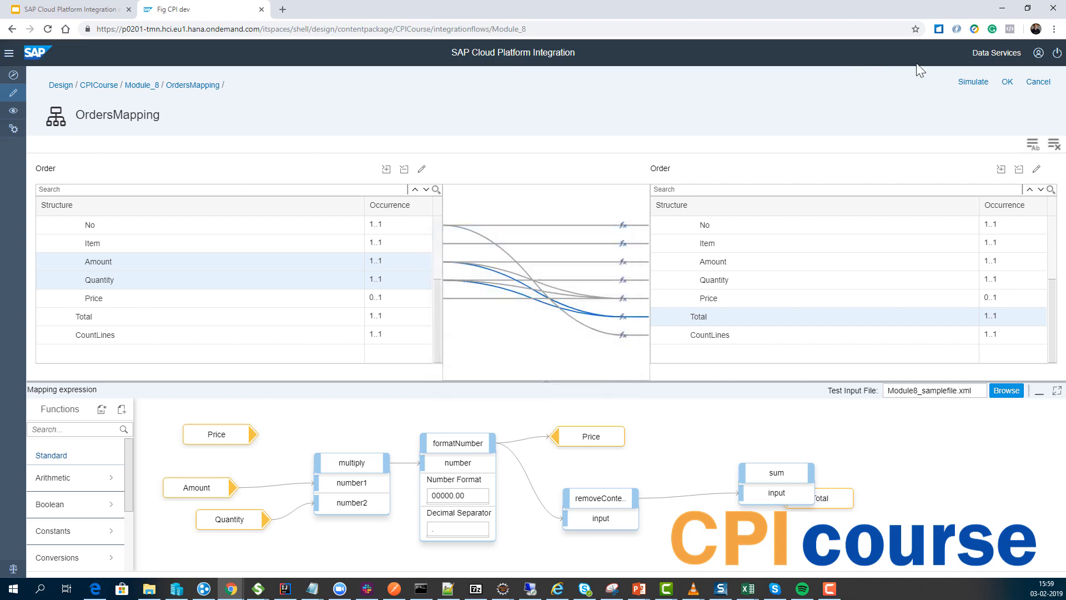
Confirm the mapping changes and reopen OrdersMapping from the processing settings of Message Mapping 1
left_click(1007, 82)
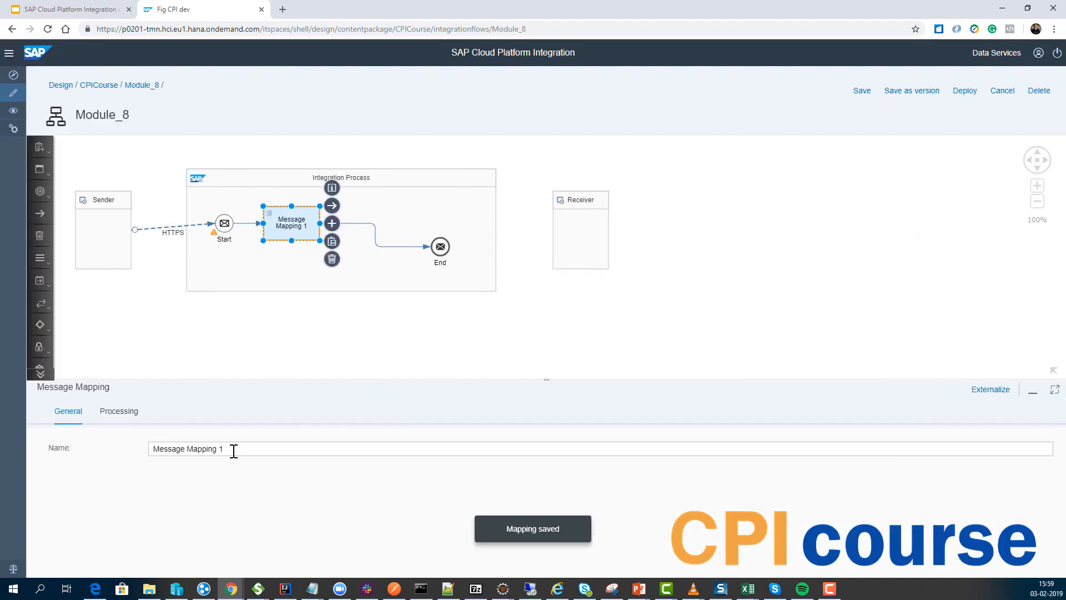
left_click(119, 411)
left_click(254, 449)
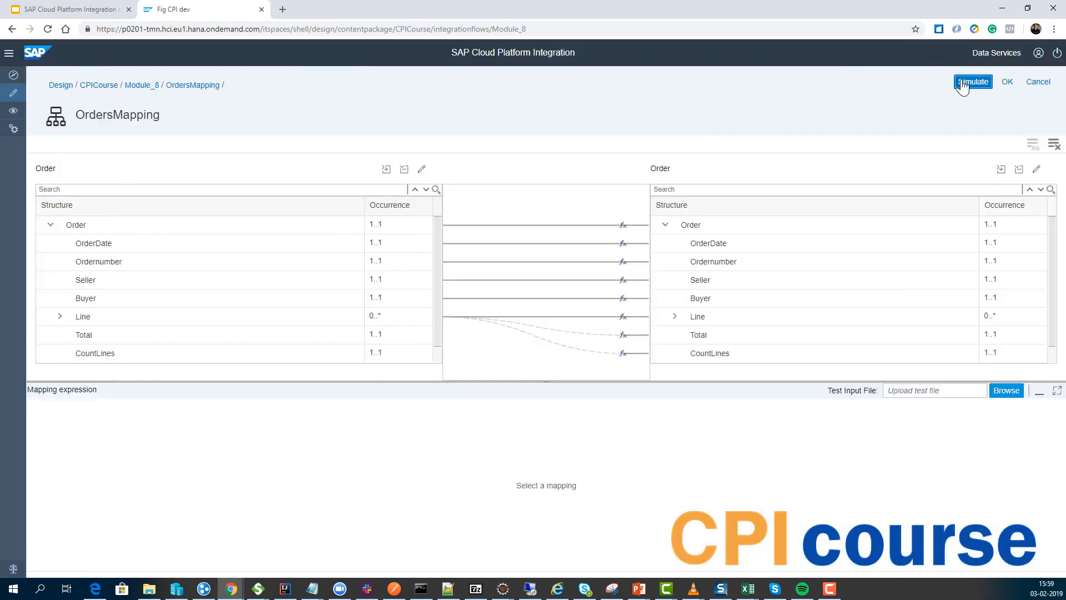
Simulate OrdersMapping with Module8_samplefile.xml as test input, check the Total in the test output and close the simulation
left_click(973, 82)
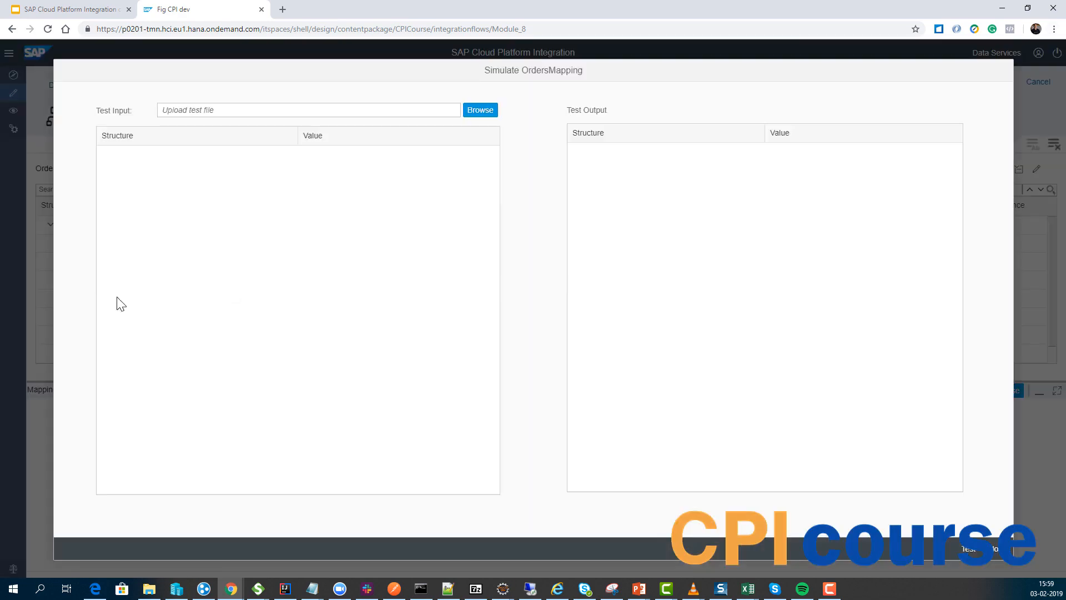
left_click(489, 111)
double_click(111, 72)
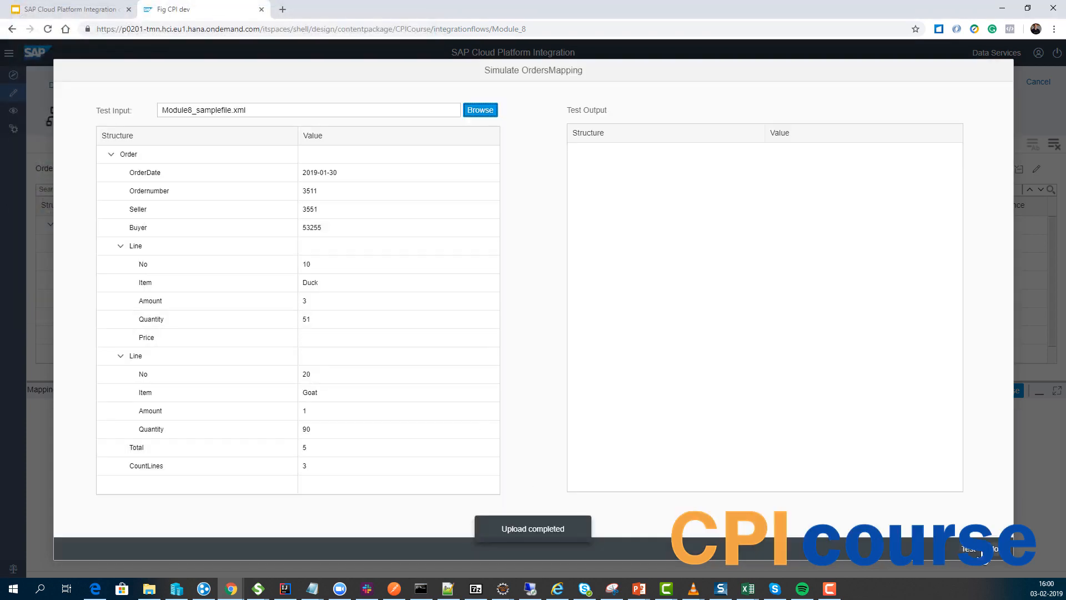
left_click(977, 551)
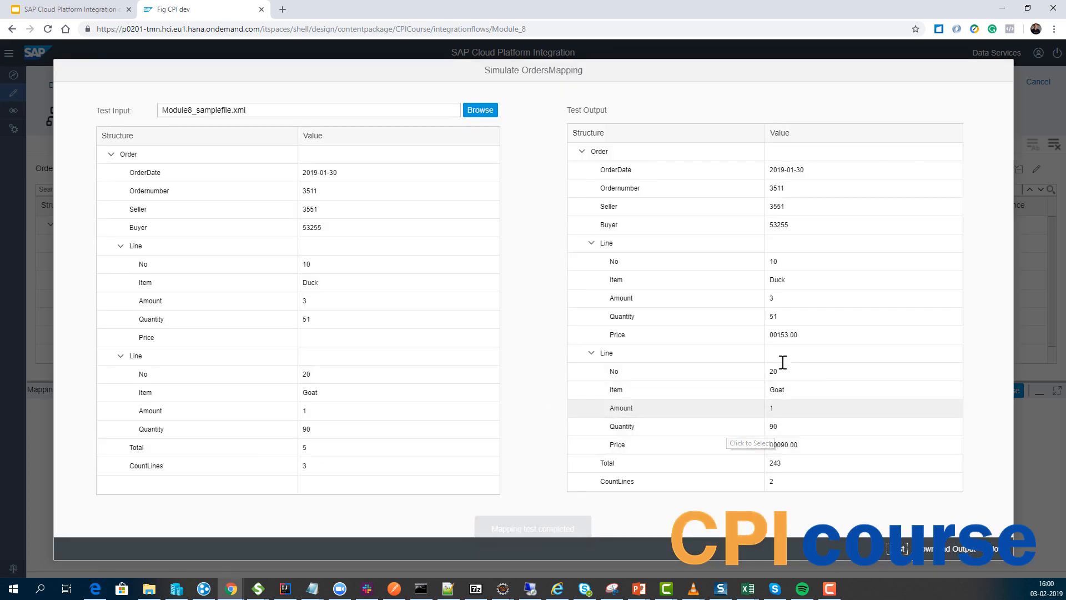
left_click(794, 464)
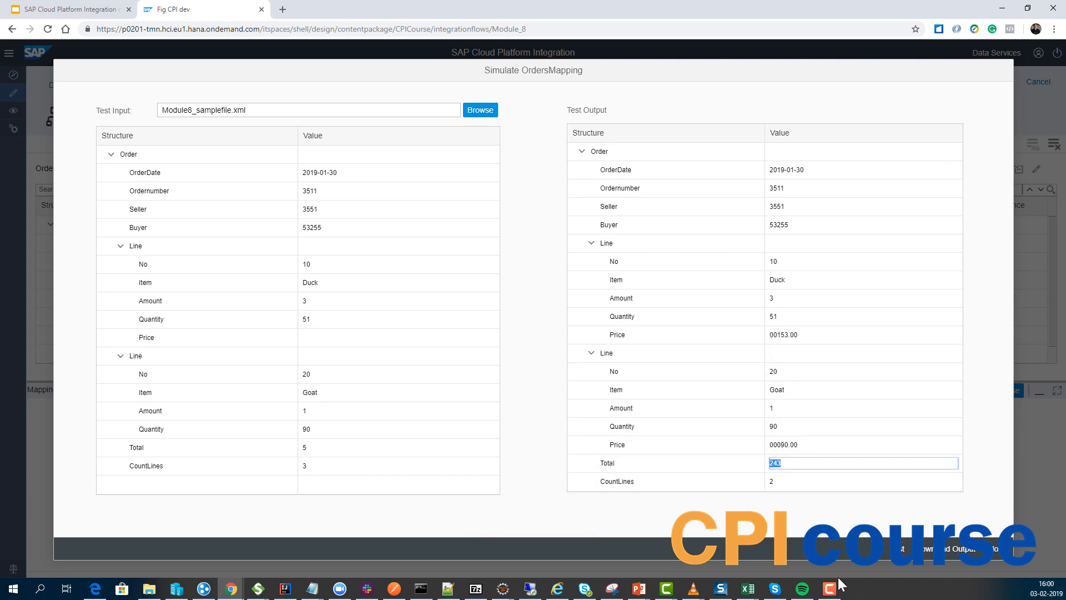
left_click(988, 558)
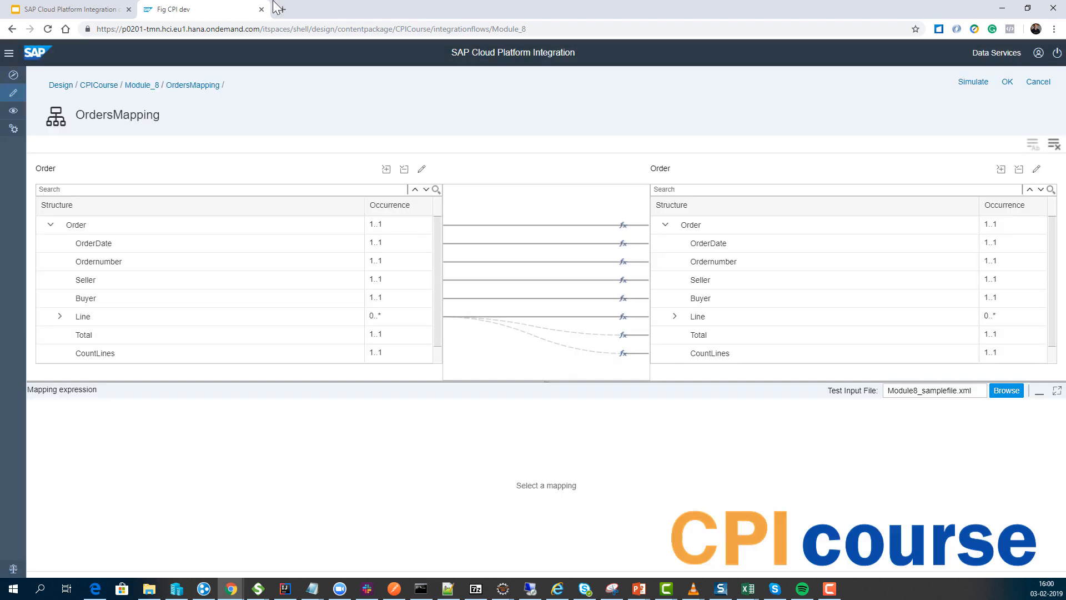
Add a currentDate function to the OrderDate expression, set its date format to yyyyMMdd and connect it to the target OrderDate field
left_click(698, 247)
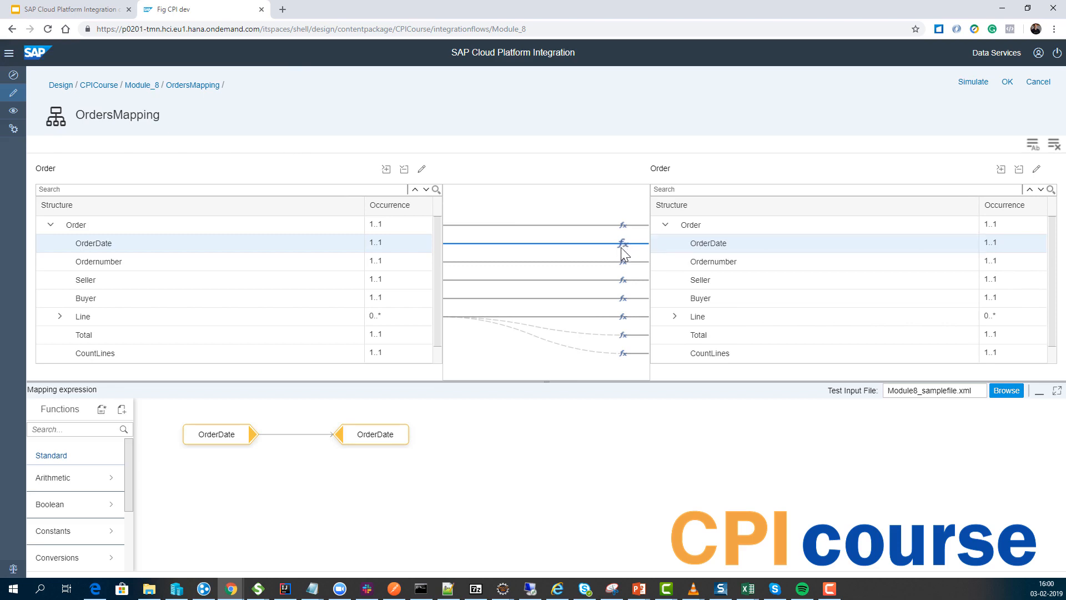
left_click(89, 510)
scroll(89, 510, "down", 2)
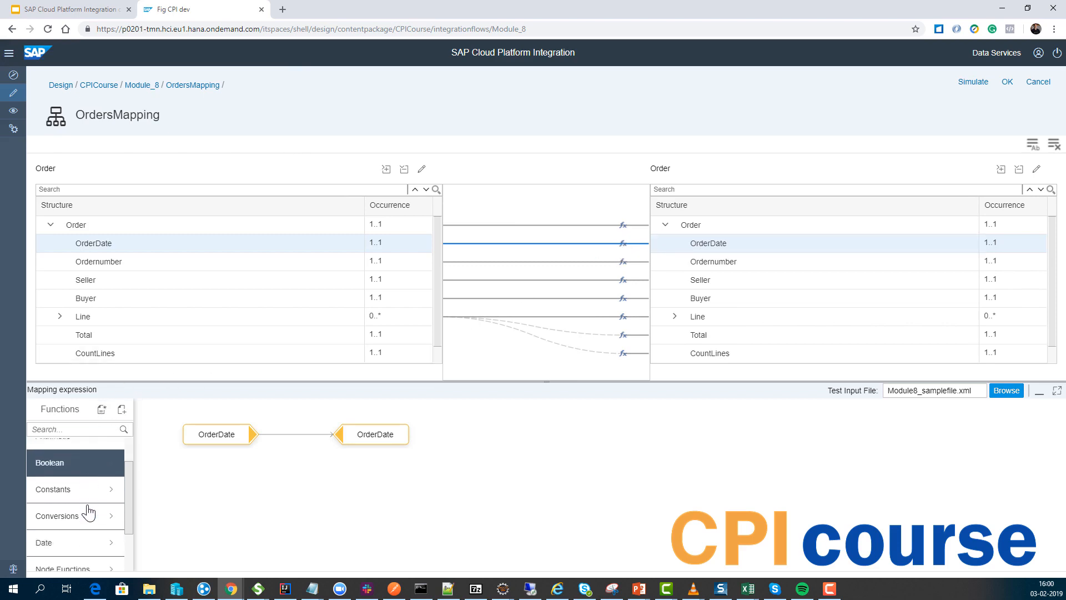
left_click(86, 530)
left_click_drag(55, 451, 164, 473)
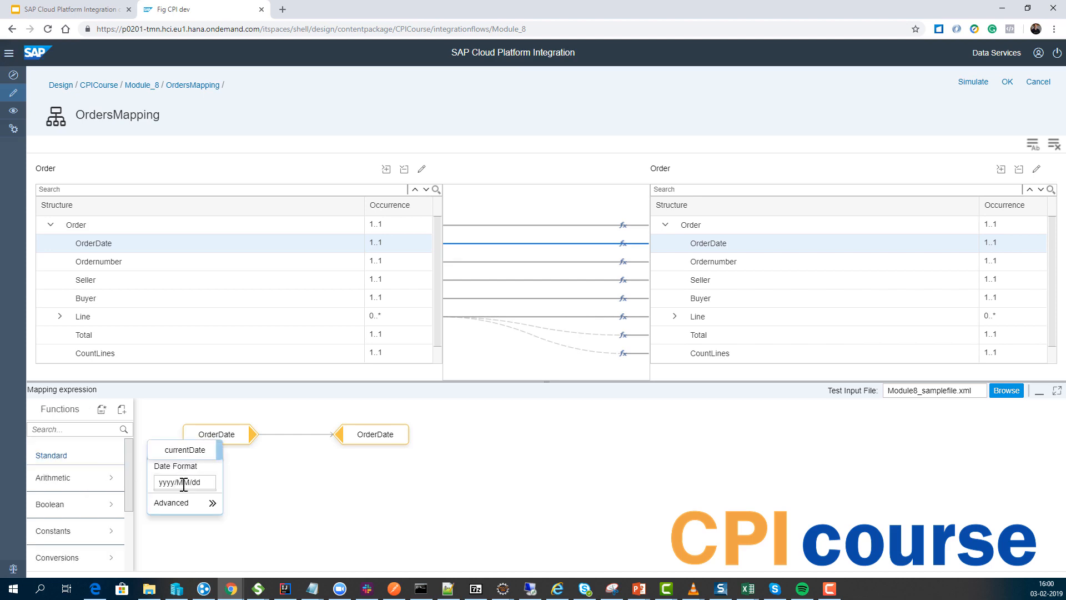
left_click_drag(219, 450, 342, 434)
left_click(349, 496)
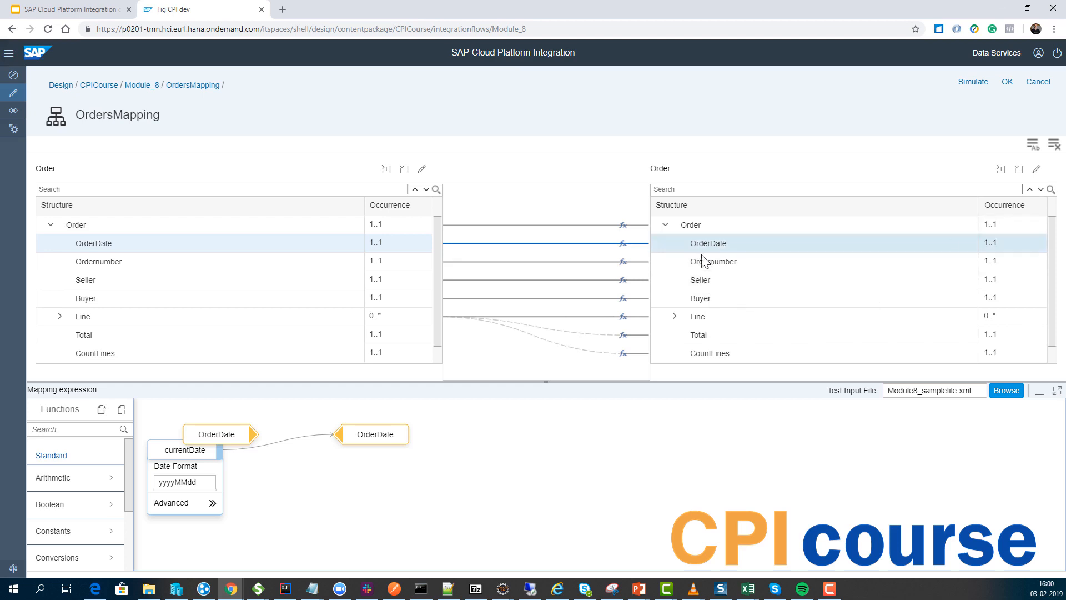
Duplicate the Line subtree in the target structure and expand the duplicated Line[1] node
left_click(674, 316)
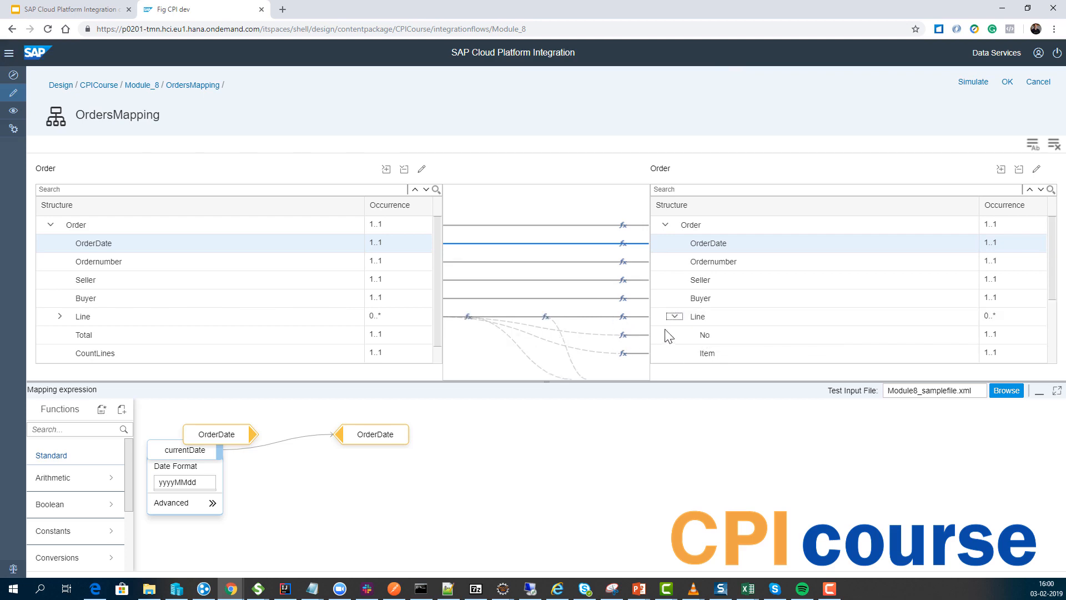
left_click(674, 316)
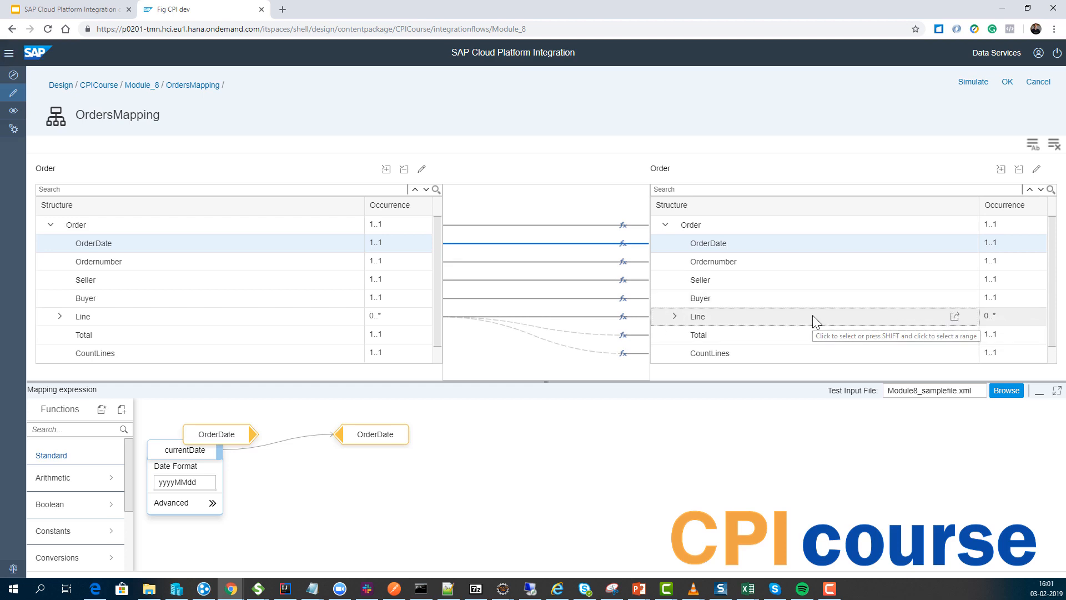
left_click(954, 316)
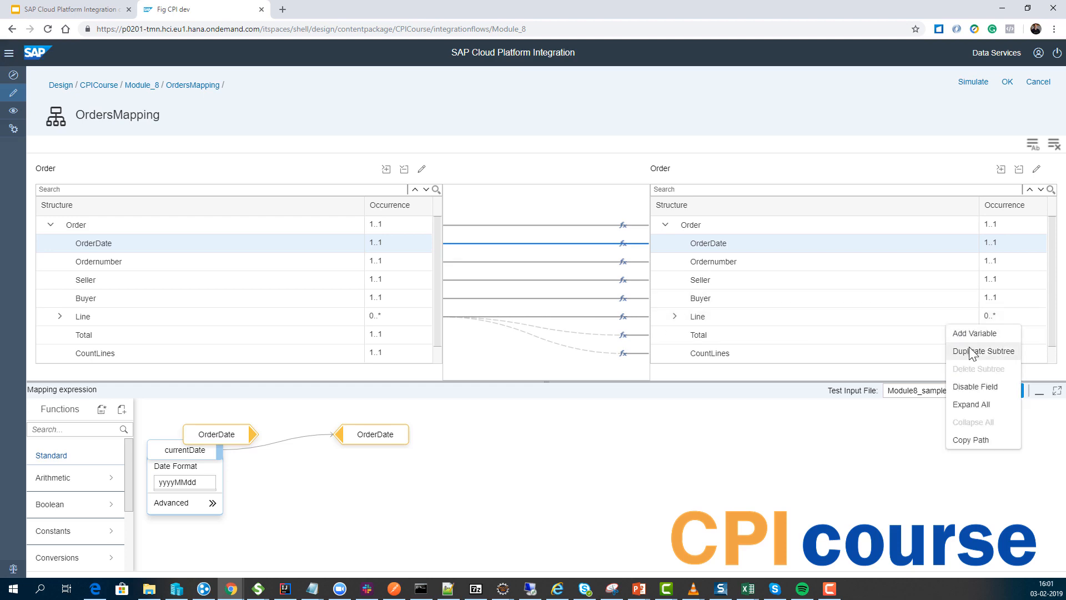
left_click(969, 351)
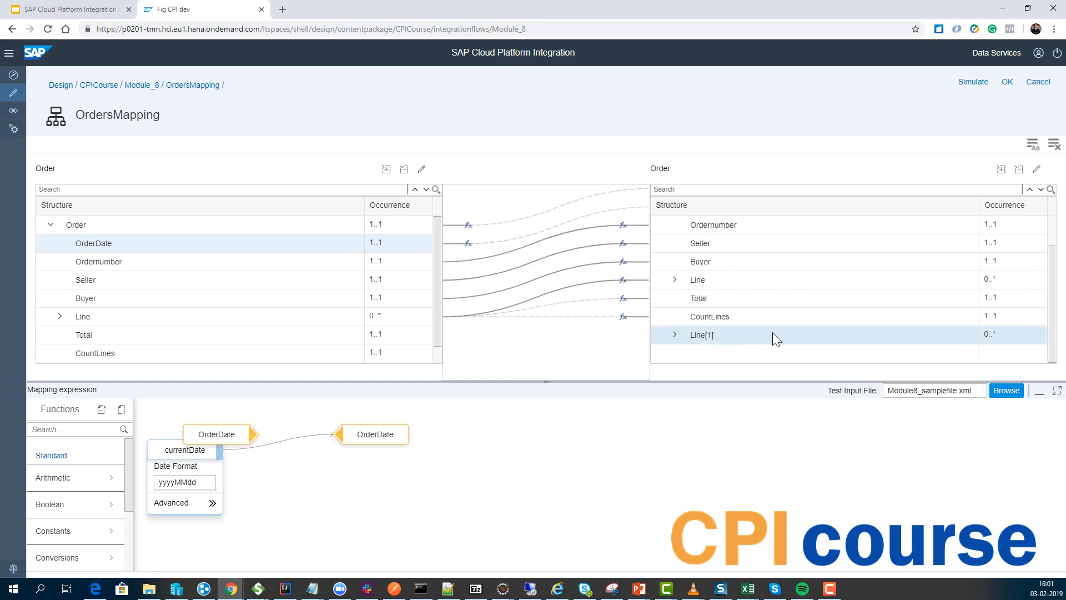
left_click(701, 336)
left_click_drag(703, 338, 738, 290)
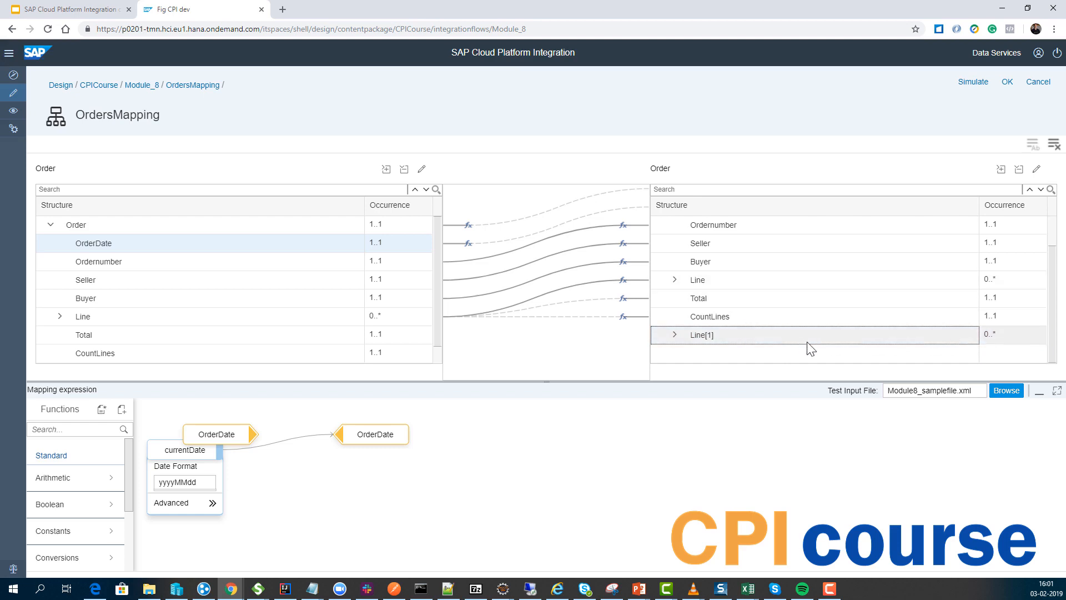
left_click(674, 337)
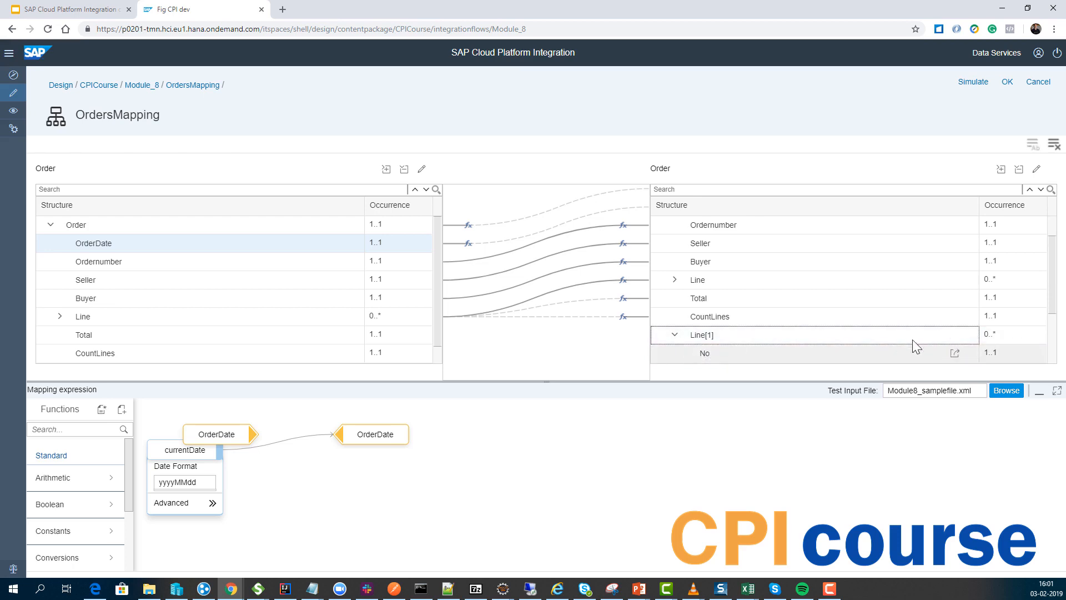
Assign a constant to the duplicated Line[1] node and the constant 99 to its No field
left_click(955, 335)
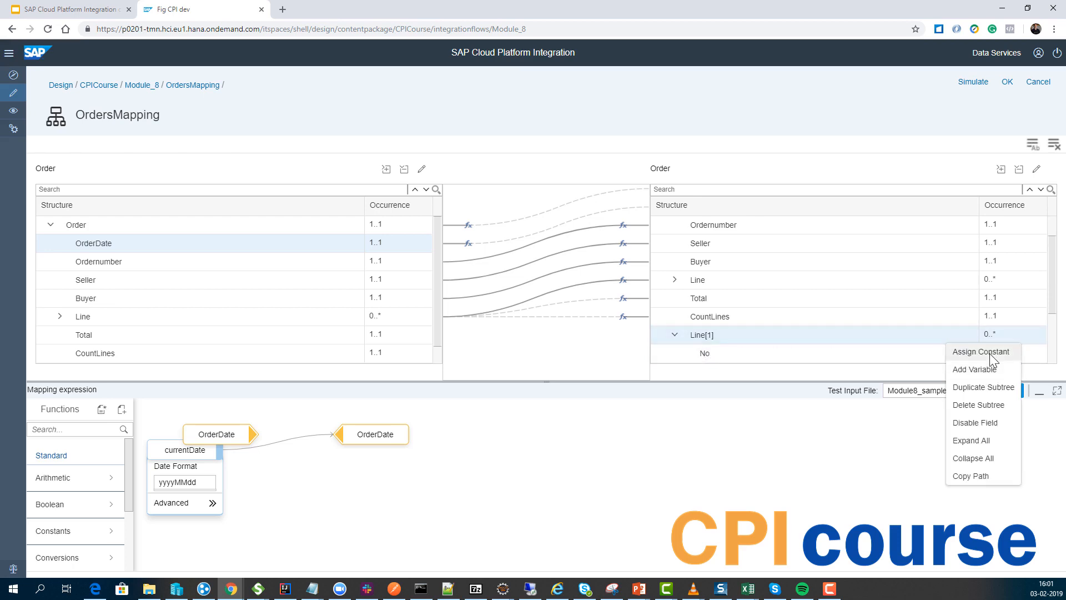
left_click(966, 351)
left_click(956, 354)
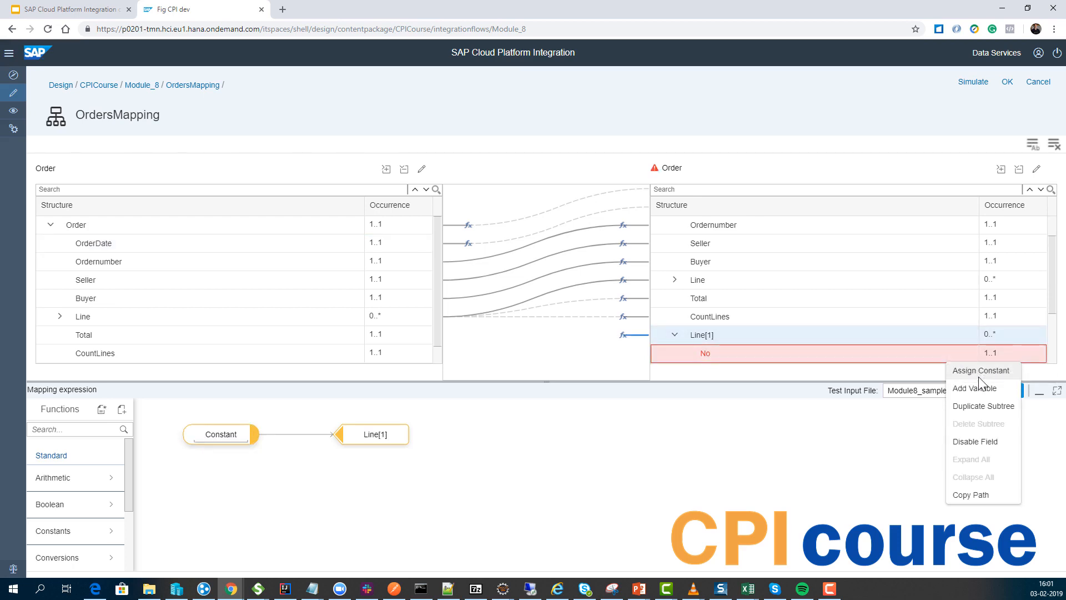
left_click(923, 436)
double_click(224, 435)
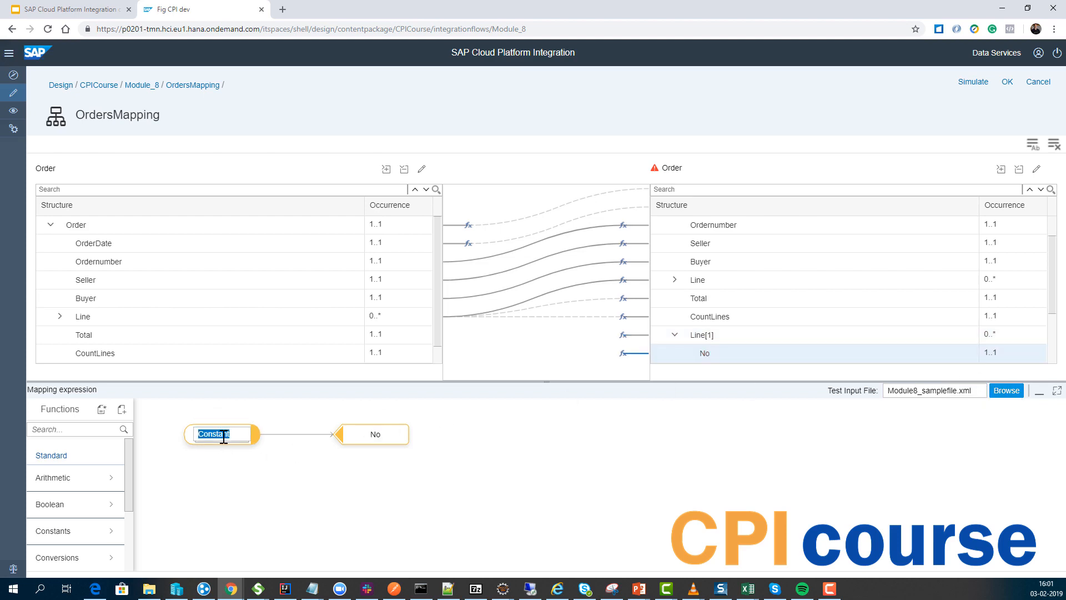
type("99")
Assign the constant Packaging to the Item field under Line[1] in the target structure
scroll(772, 351, "down", 2)
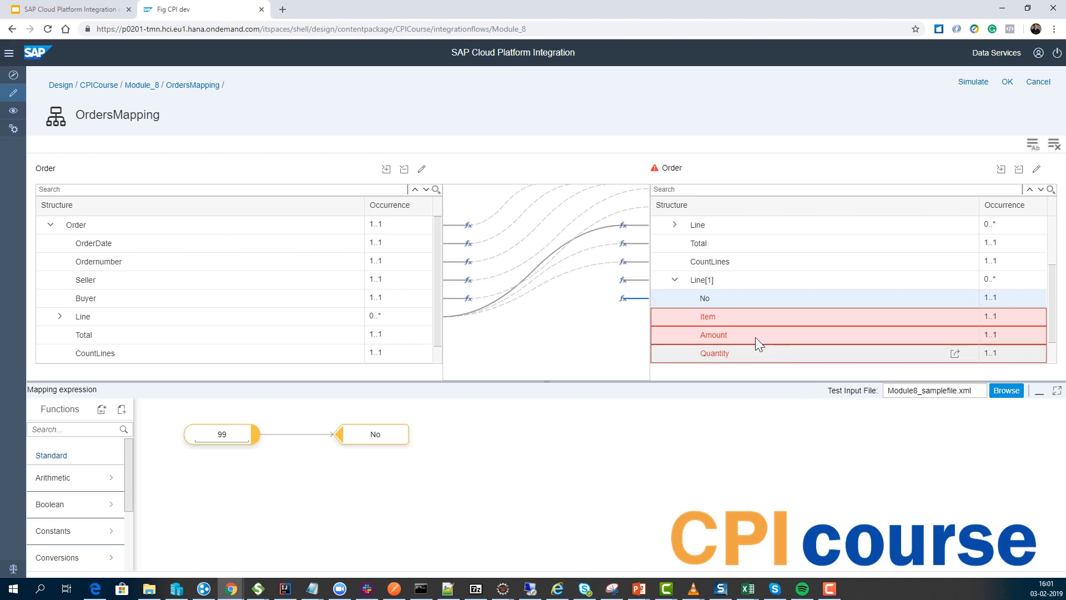
left_click(728, 317)
left_click(956, 317)
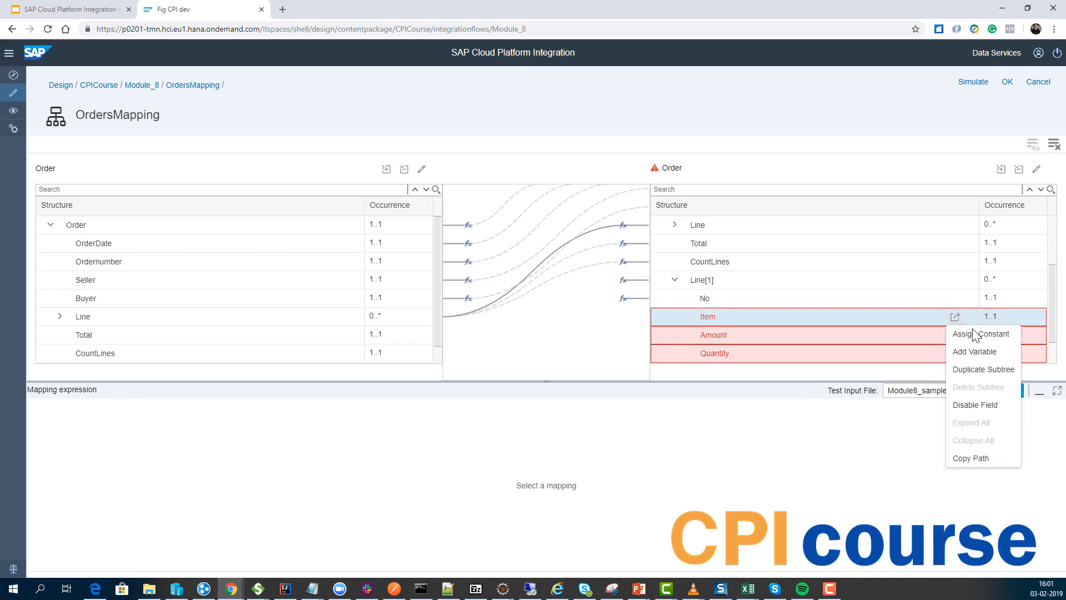
left_click(975, 336)
double_click(204, 439)
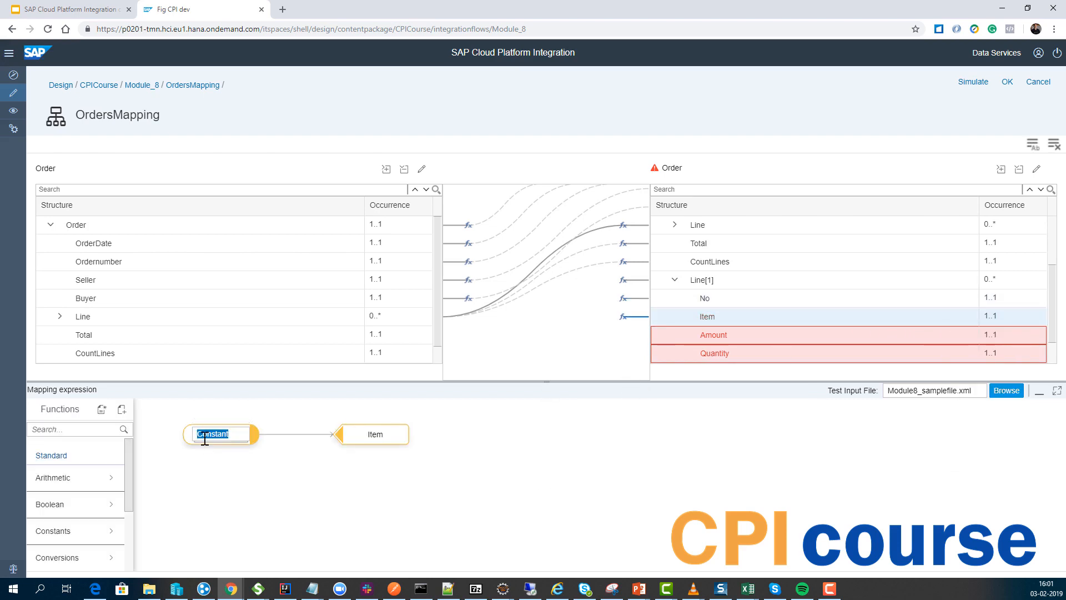
type("Packaging")
key("Return")
Assign constants with the default value to the Amount and Quantity fields under Line[1]
left_click(955, 340)
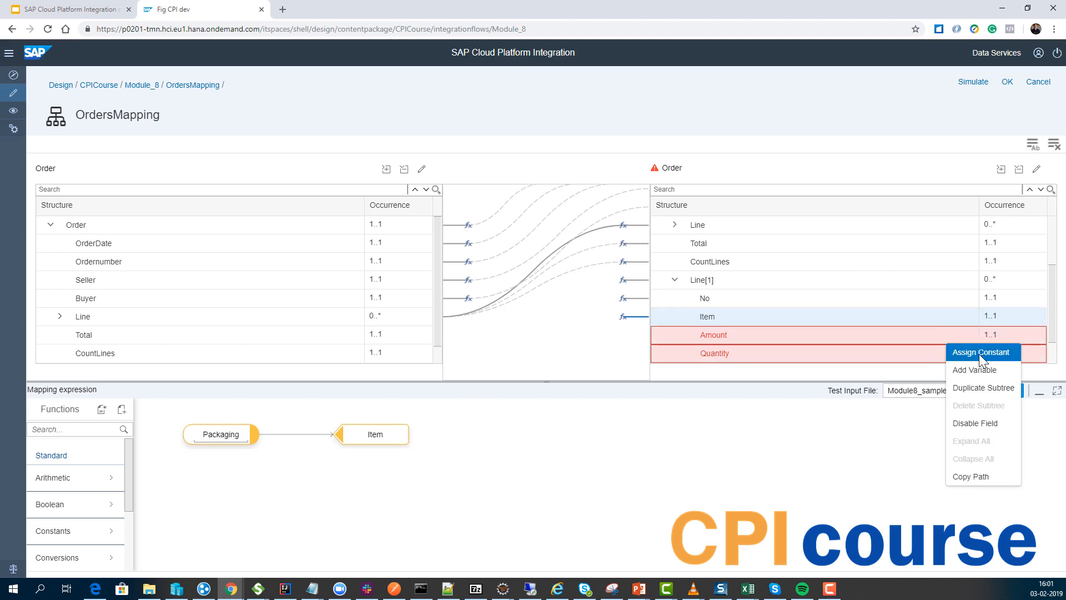
left_click(979, 354)
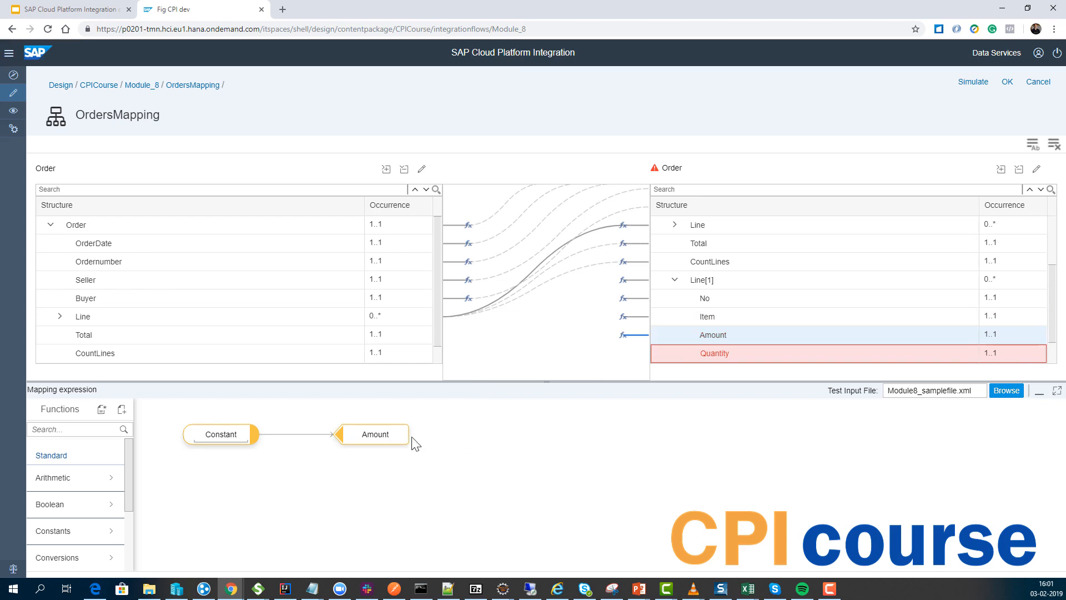
left_click(958, 358)
left_click(972, 373)
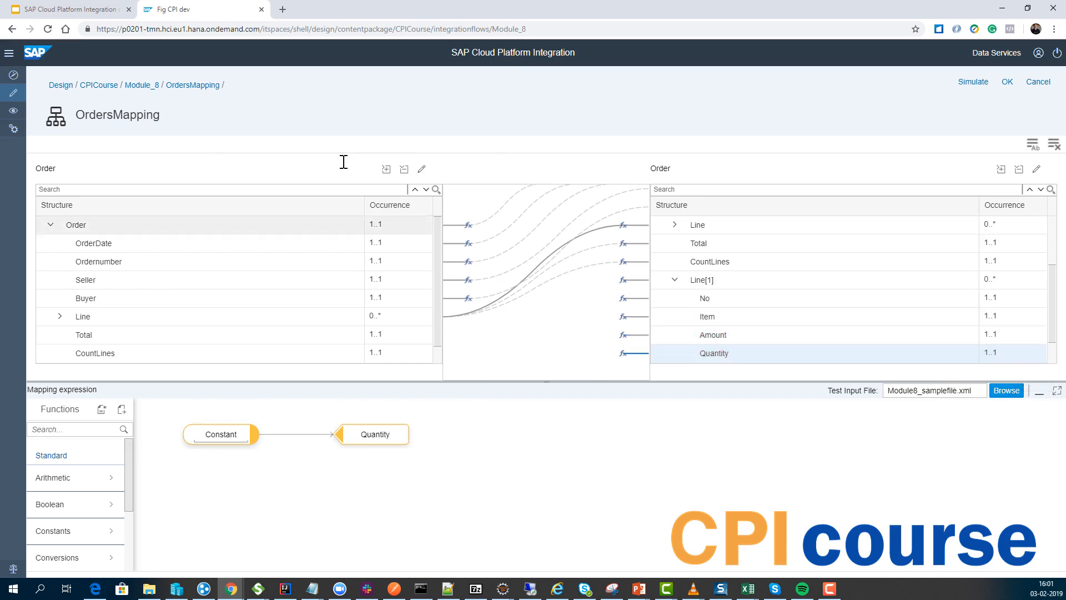
Simulate OrdersMapping with Module8_samplefile.xml, check the extra Line in the test output and confirm the mapping changes
left_click(973, 83)
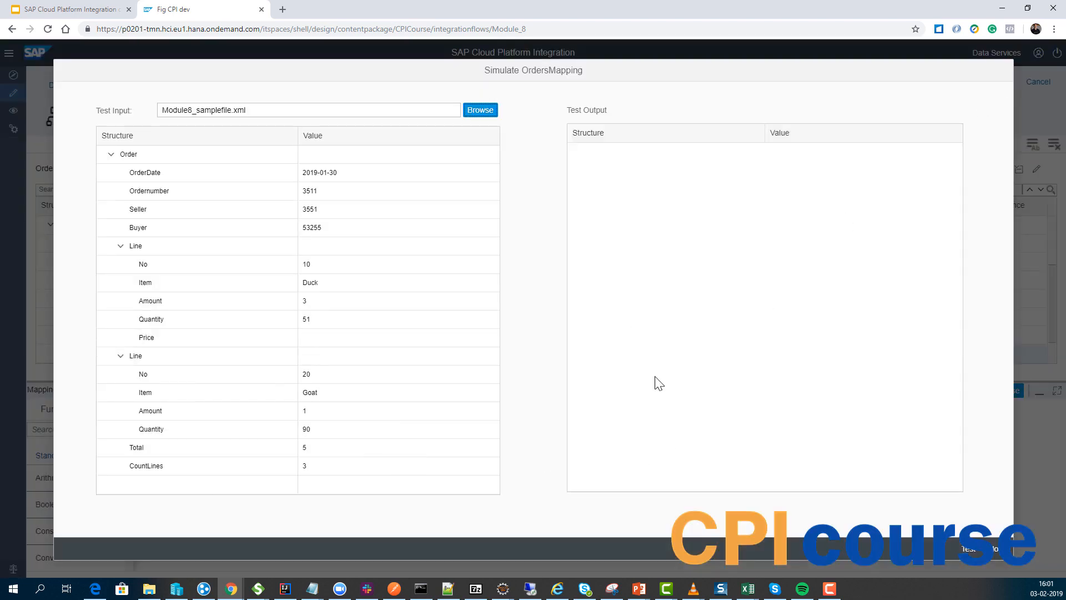
left_click(974, 550)
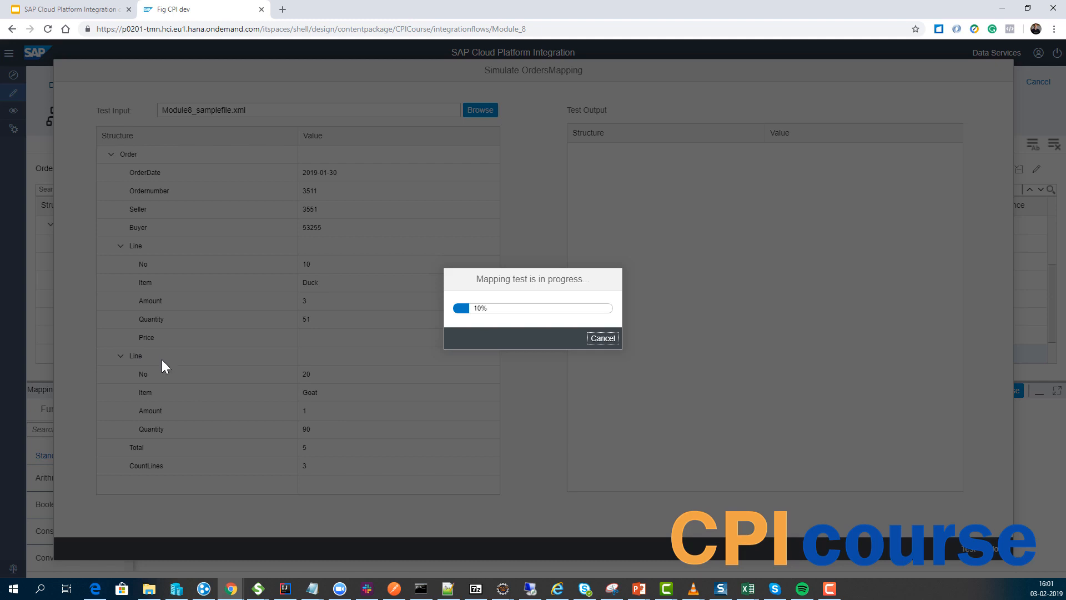
scroll(674, 426, "down", 1)
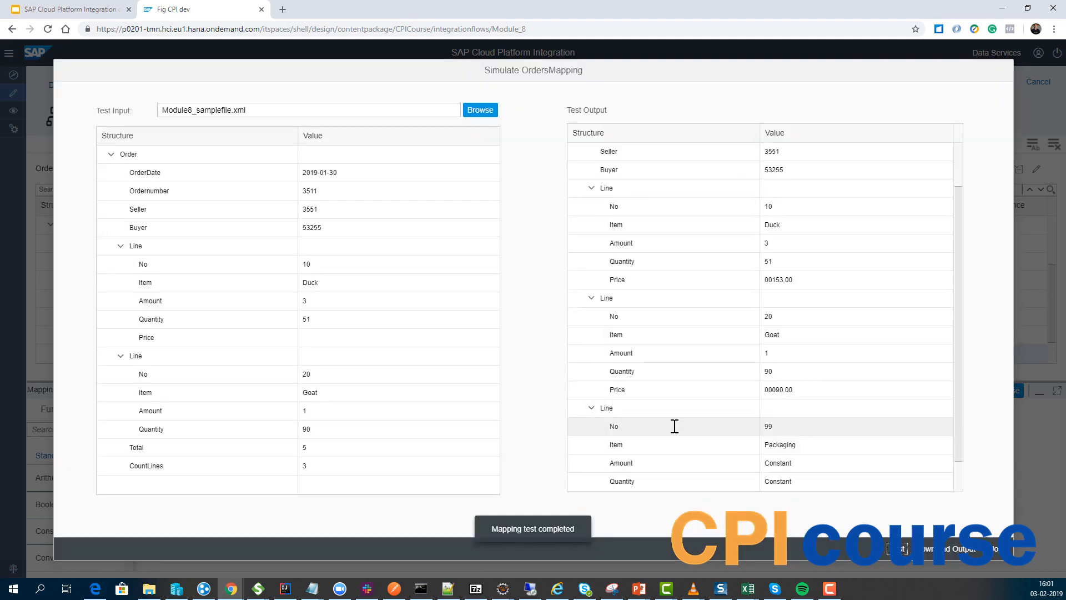
scroll(674, 426, "down", 1)
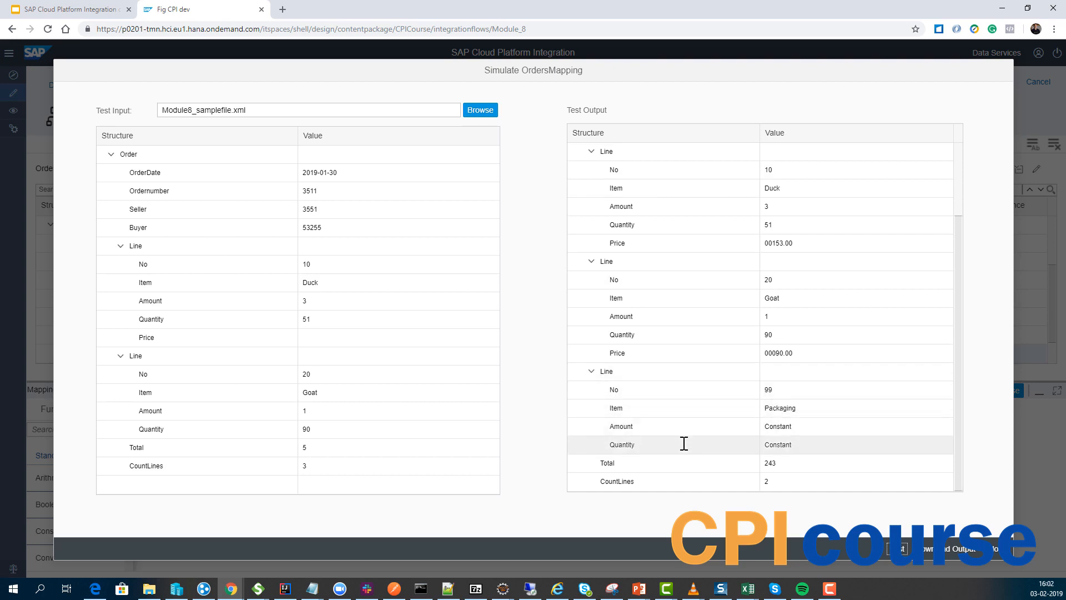
left_click(998, 550)
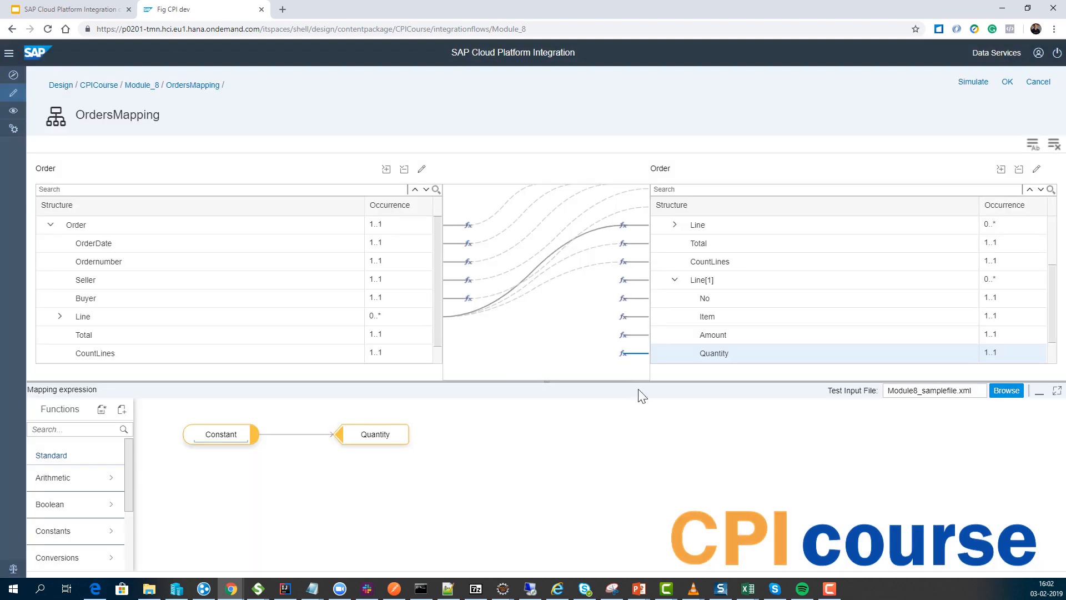
left_click(1008, 84)
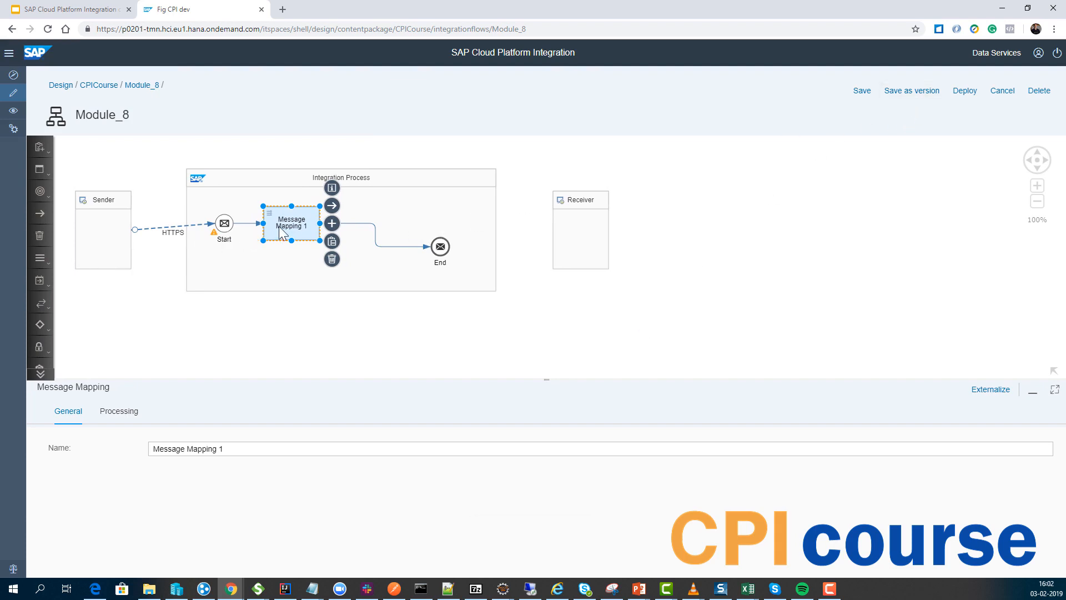
Switch to the SAP Cloud Platform Integration course deck in Google Slides and present the User Defined Function slide
left_click(53, 12)
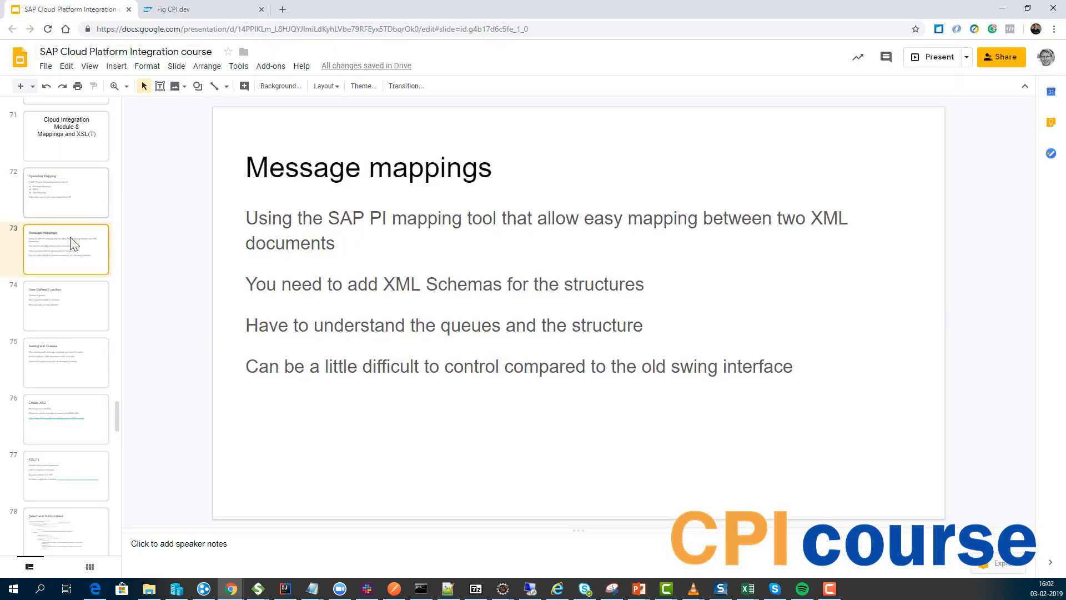
left_click(66, 292)
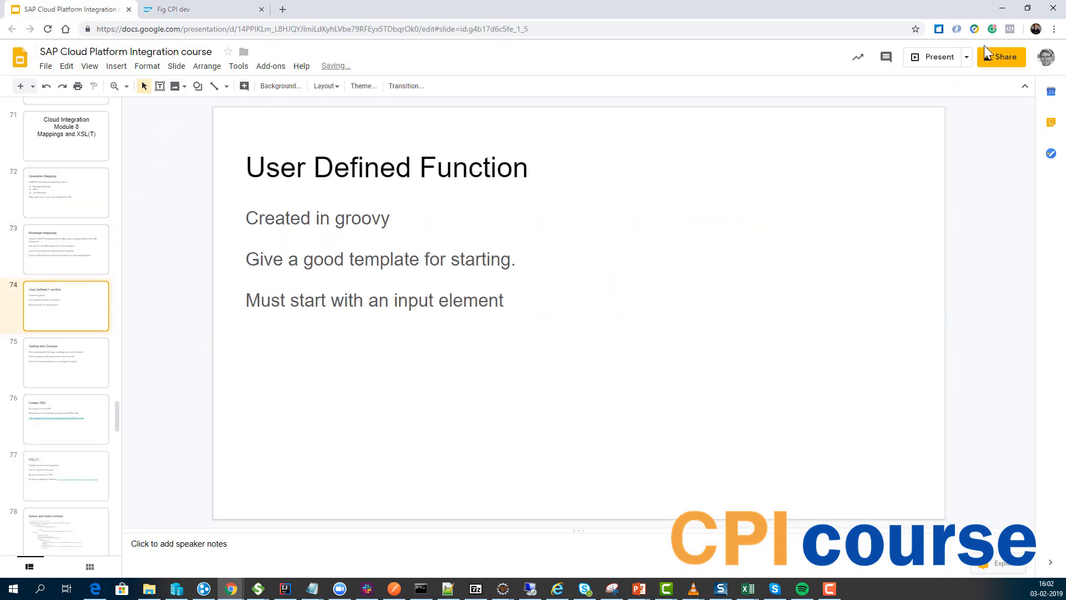
left_click(939, 58)
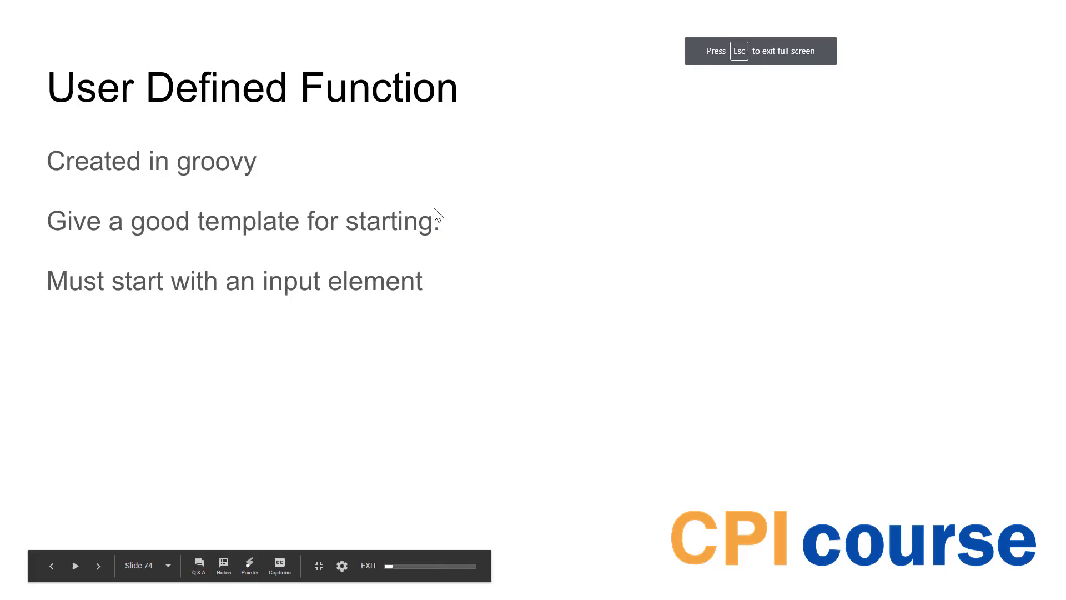
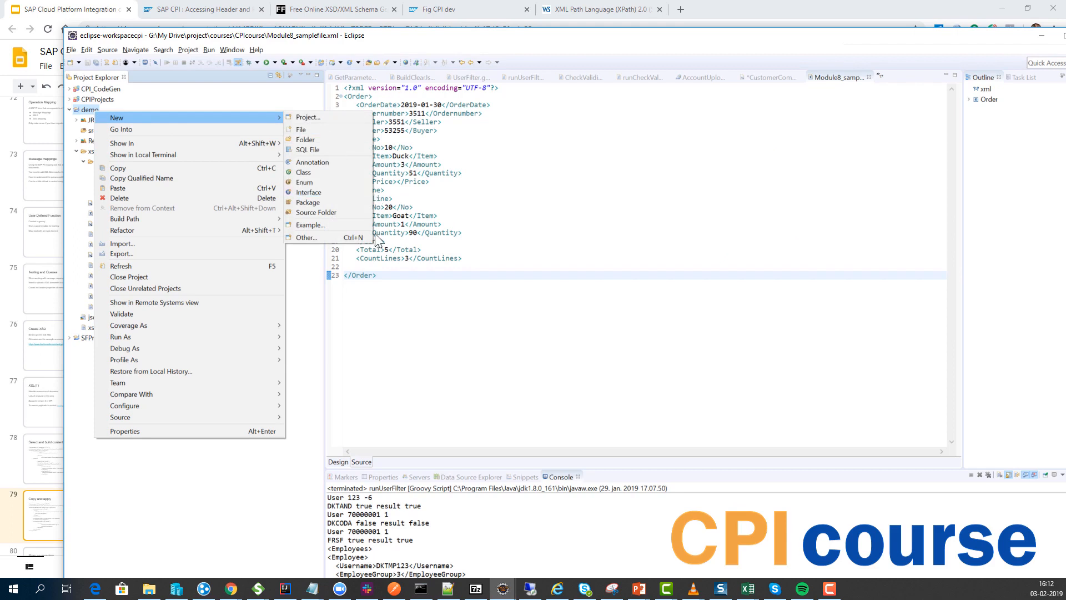
In Eclipse, create a new XSL stylesheet named Module8.xsl in the demo project
left_click(344, 238)
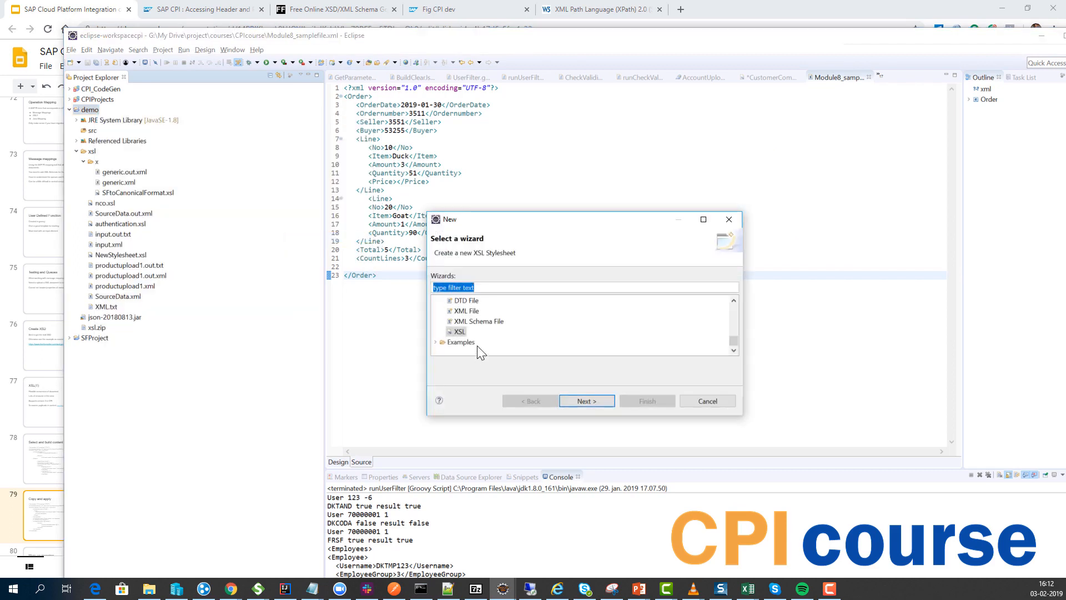
type("xs")
double_click(460, 311)
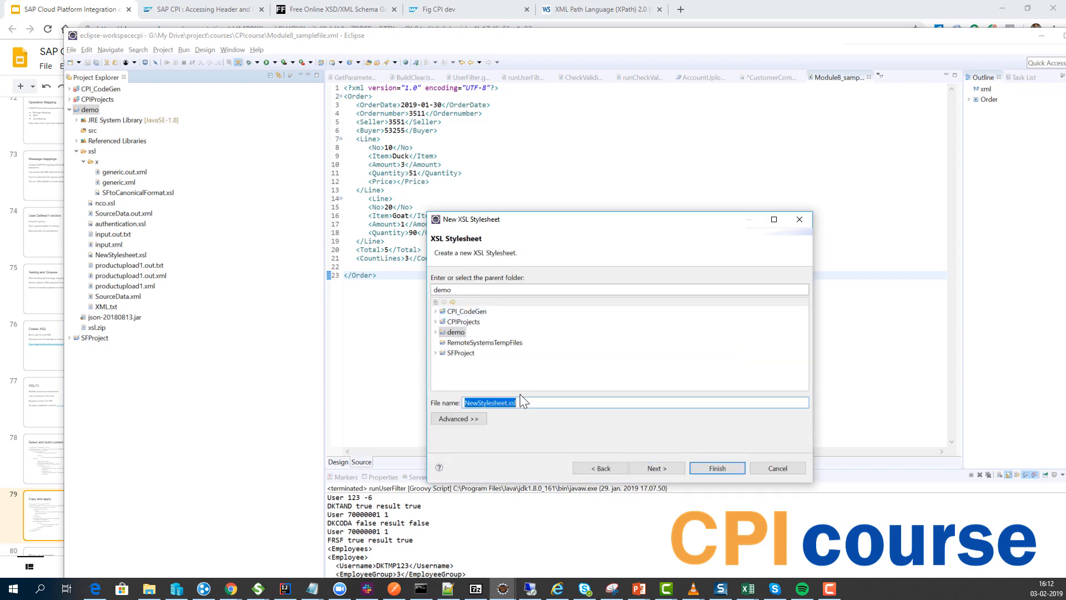
type("Module8.xsl")
key("Return")
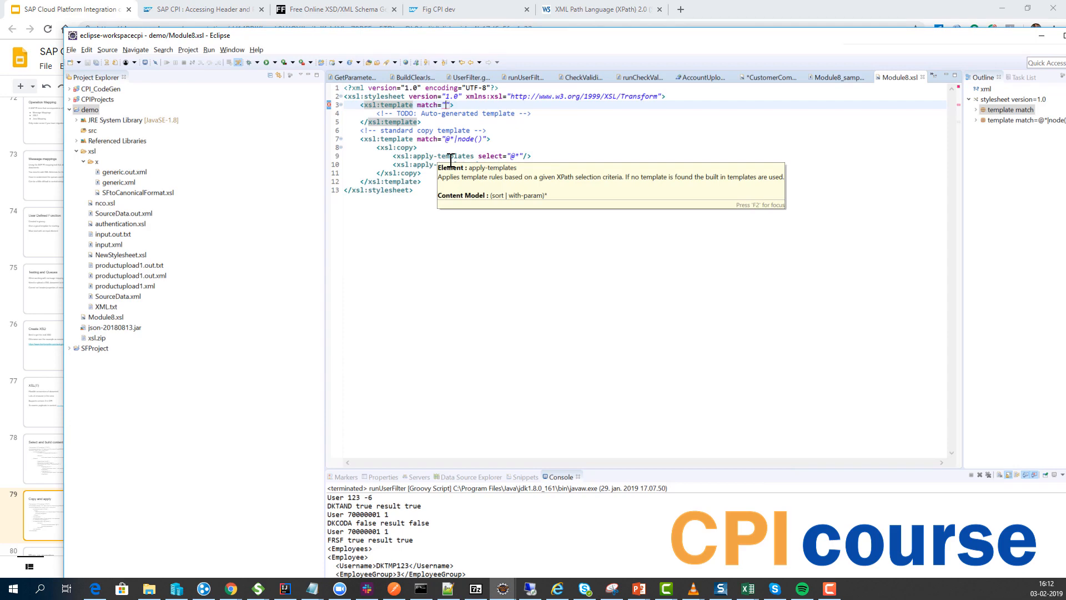
Replace the contents of Module8.xsl with the stylesheet code copied from the Copy and apply slide in Google Slides, and save the file
key("alt+Tab")
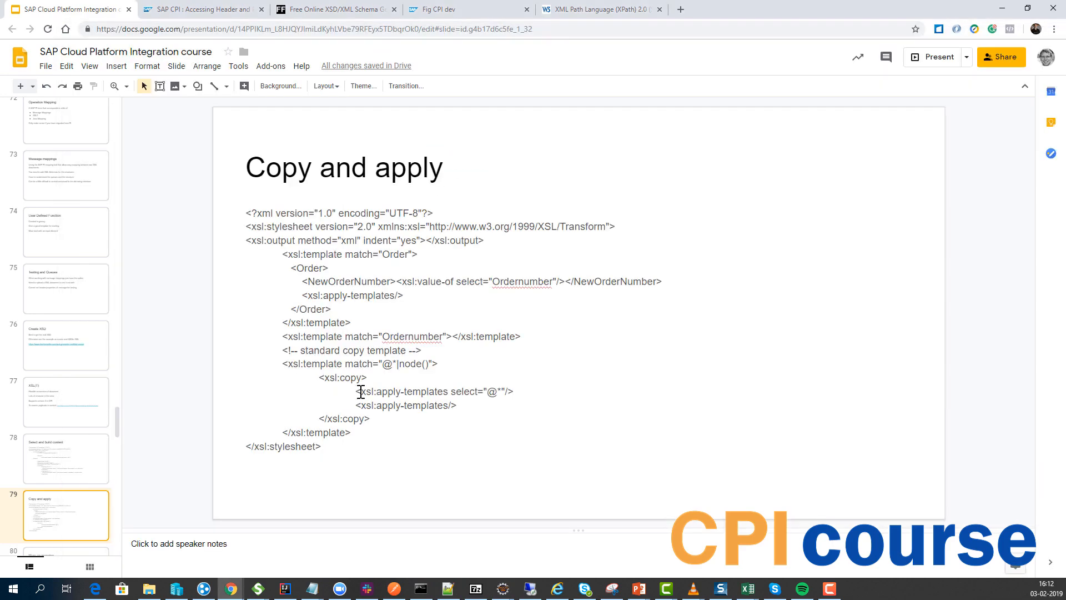
left_click(311, 425)
key("ctrl+a")
key("ctrl+c")
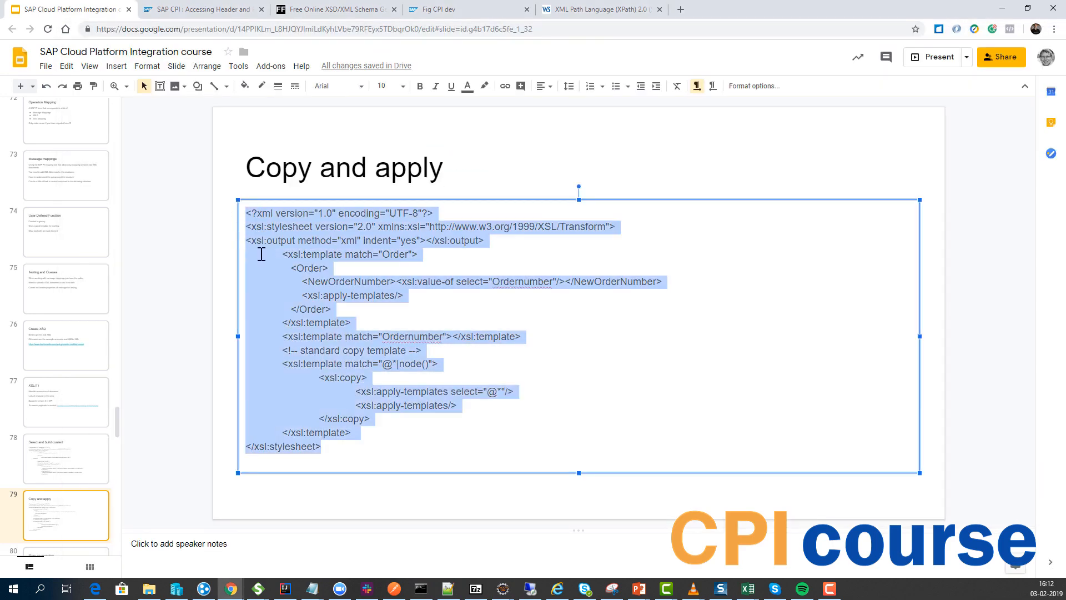
key("alt+Tab")
key("ctrl+a")
key("ctrl+v")
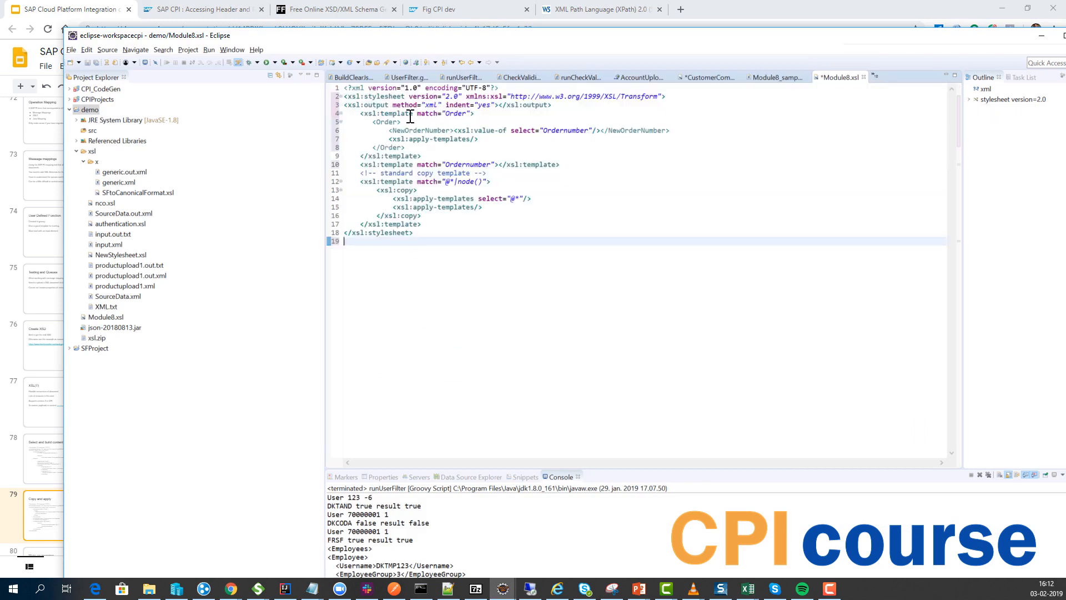
double_click(453, 113)
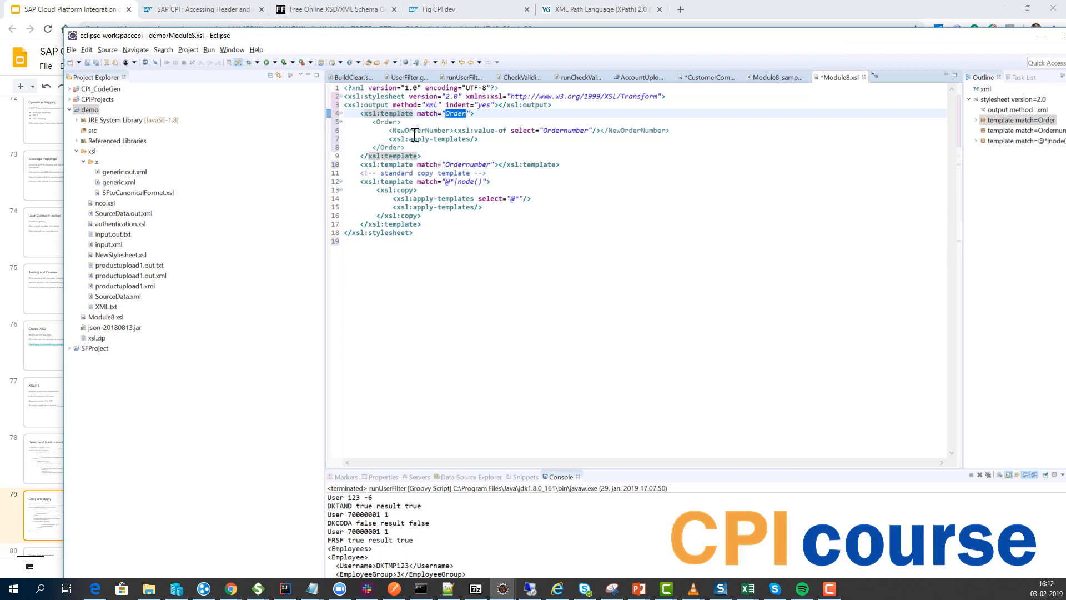
key("ctrl+s")
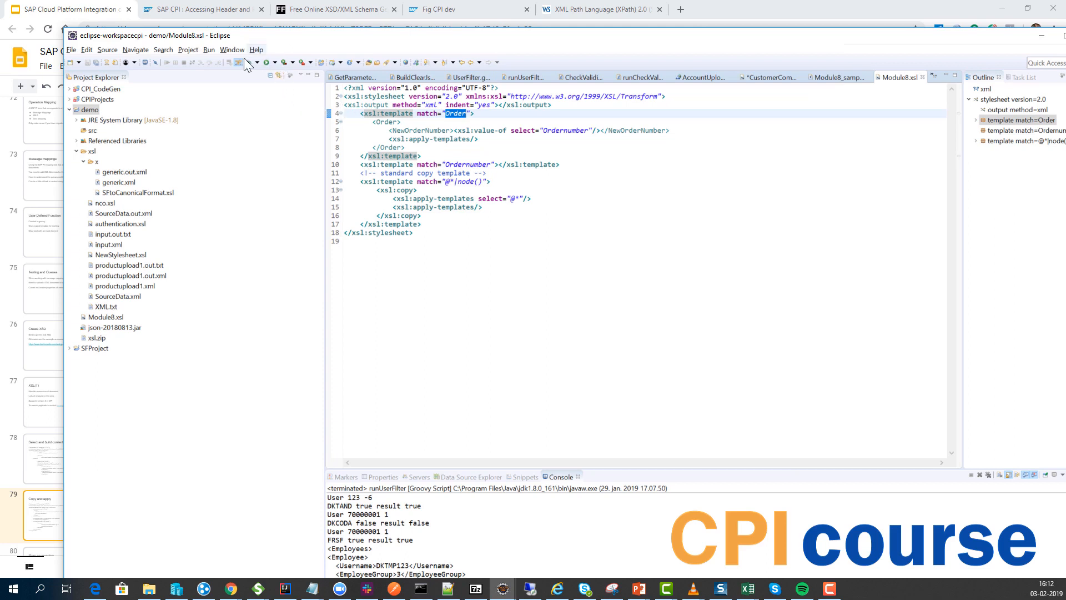
Start running Module8.xsl as an XSL transformation
left_click(274, 62)
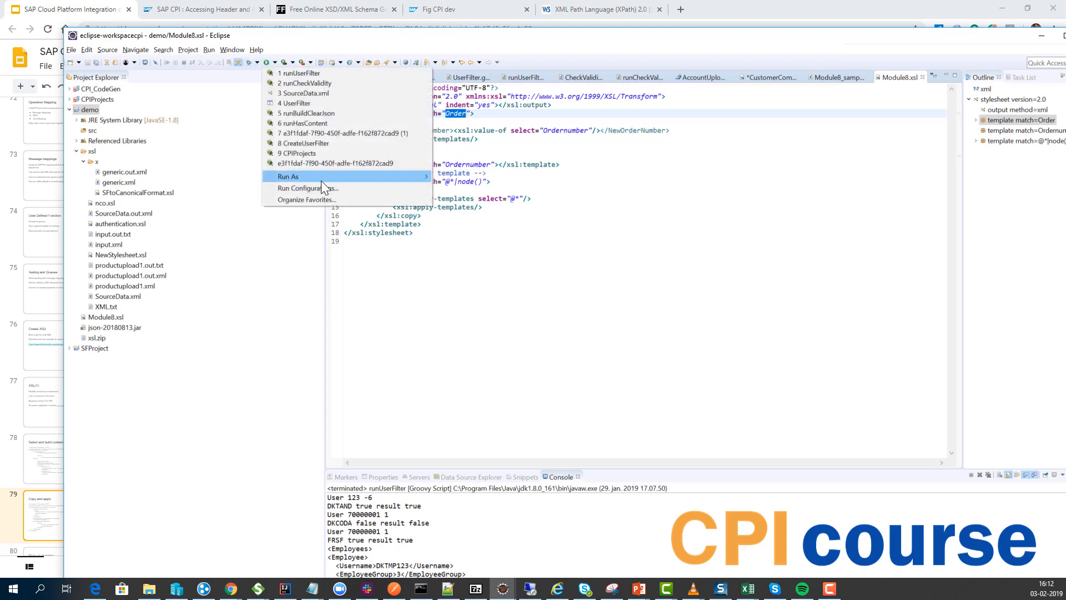
mouse_move(322, 179)
left_click(448, 176)
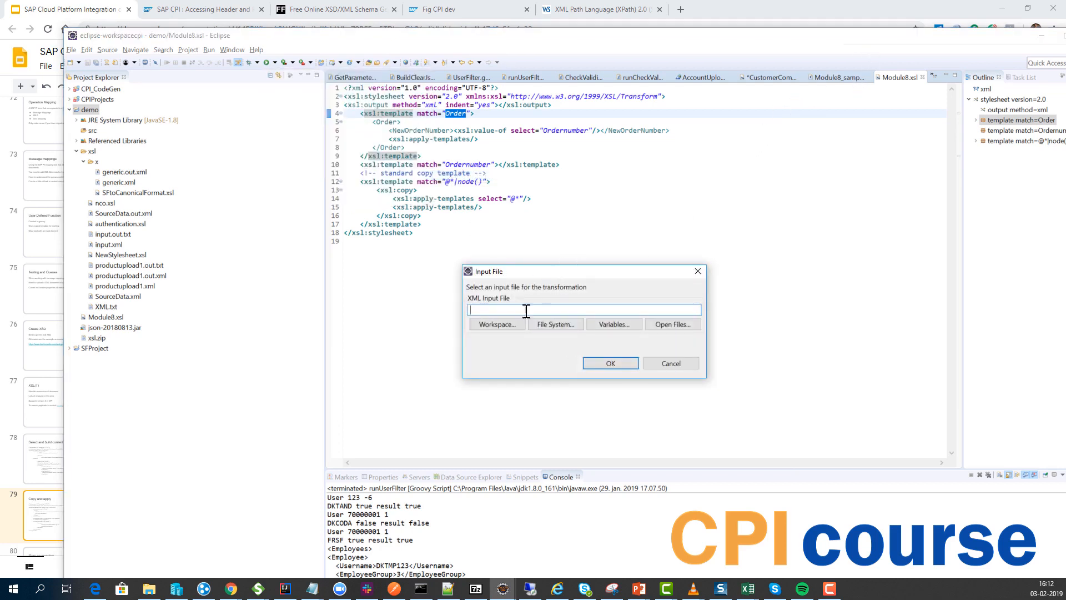
left_click(682, 326)
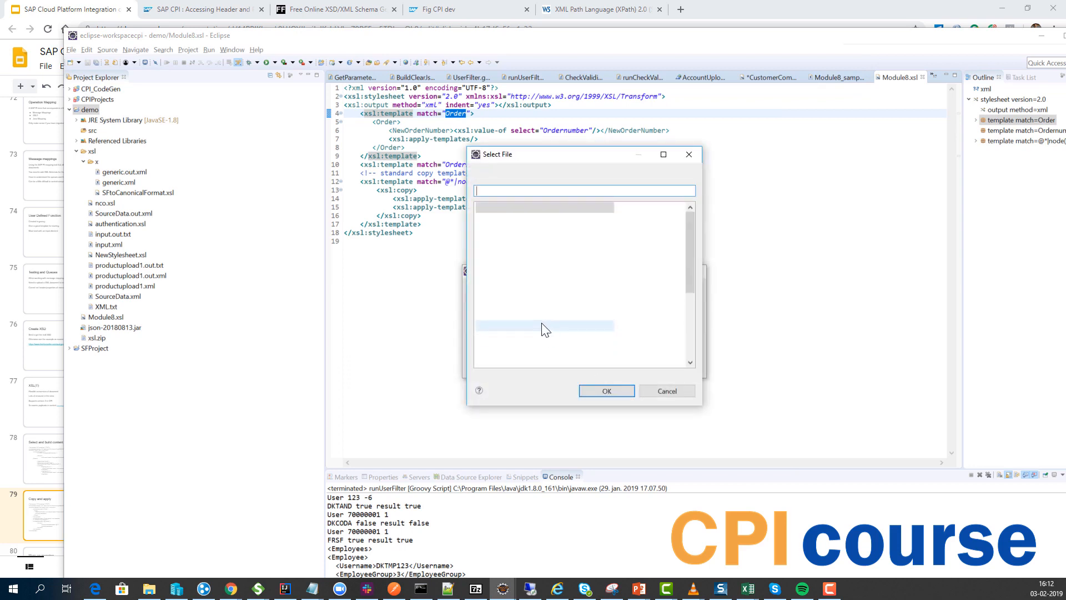
left_click(658, 392)
left_click(494, 326)
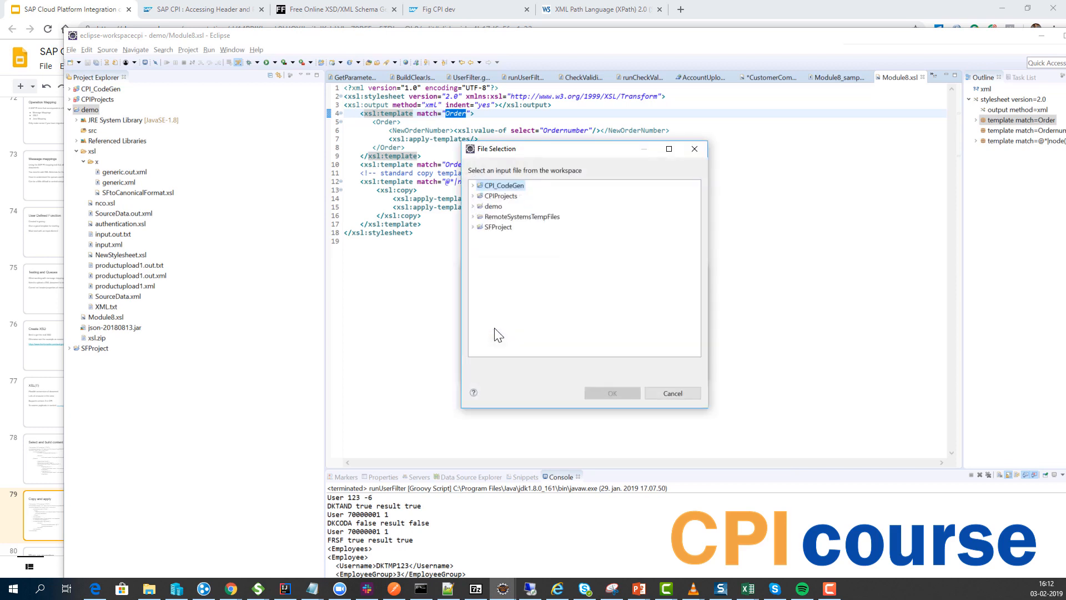
key("Escape")
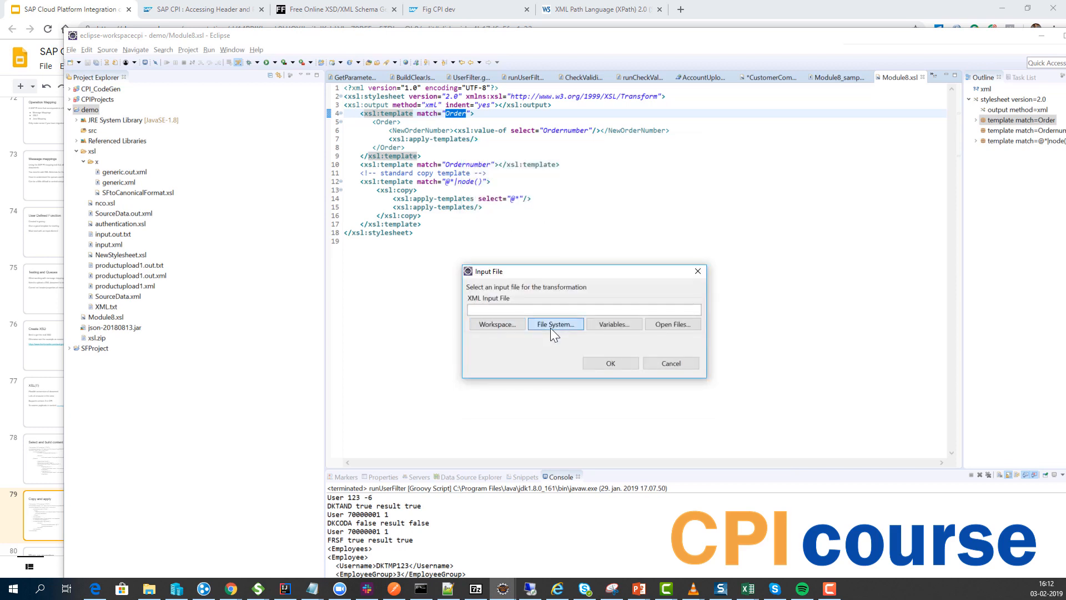
Run the transformation on Module8_samplefile.xml from G:\My Drive\project\courses\CPIcourse, saving the modified CustomerCompany.xslt when asked
left_click(549, 327)
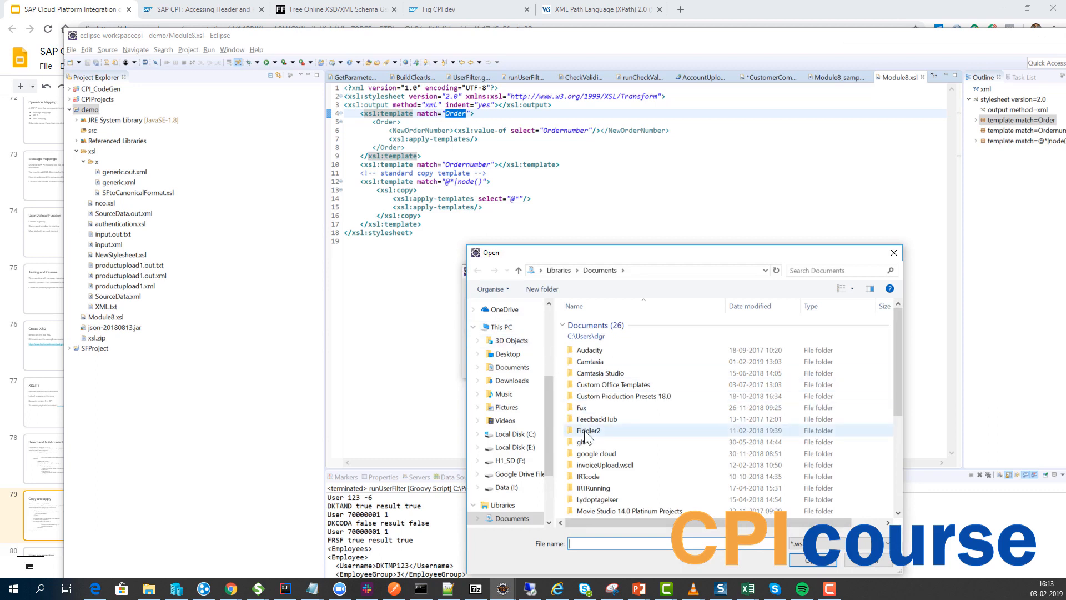
left_click(149, 588)
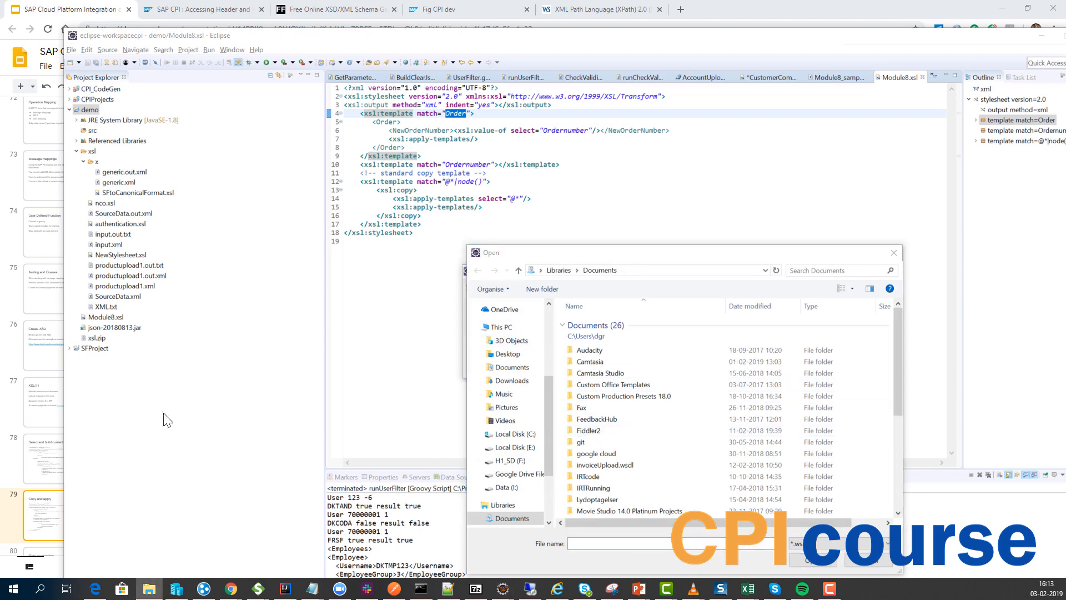
left_click(603, 543)
type("G:\\My Drive\\project\\courses\\CPIcourse")
key("Return")
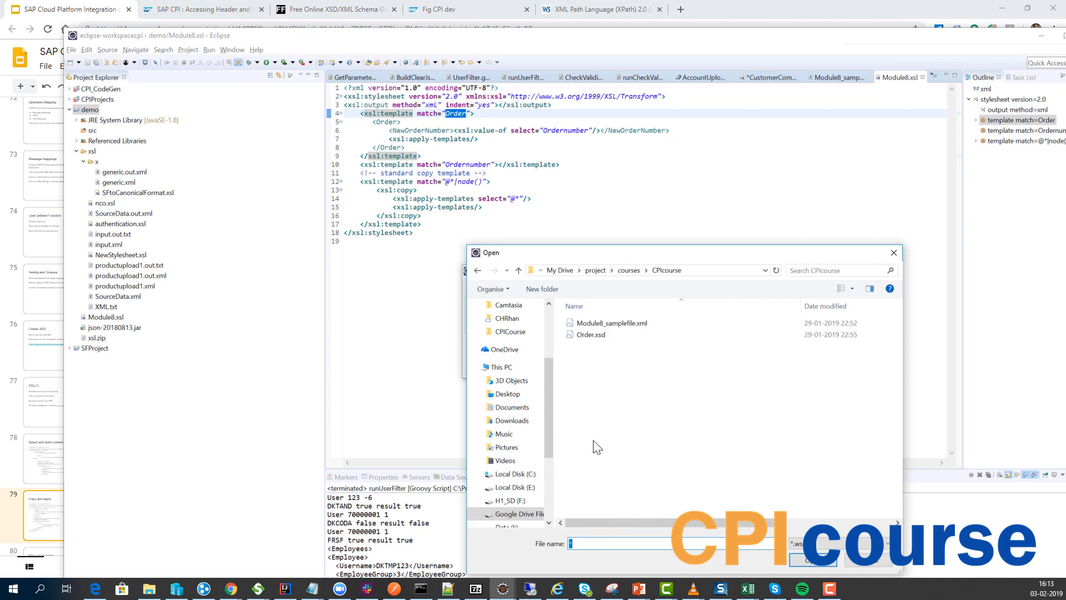
double_click(611, 334)
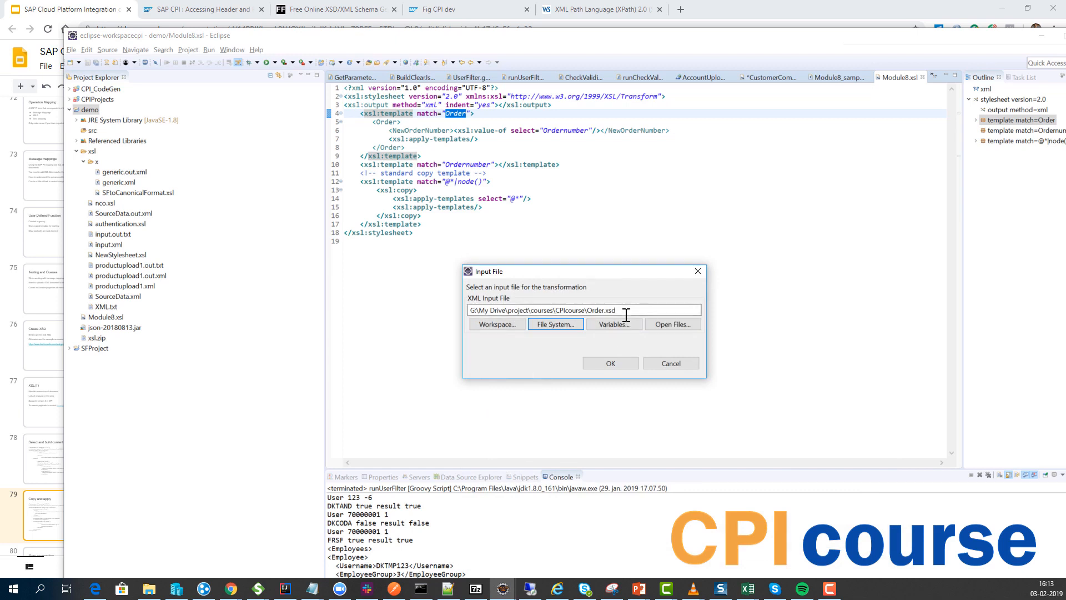
left_click(579, 323)
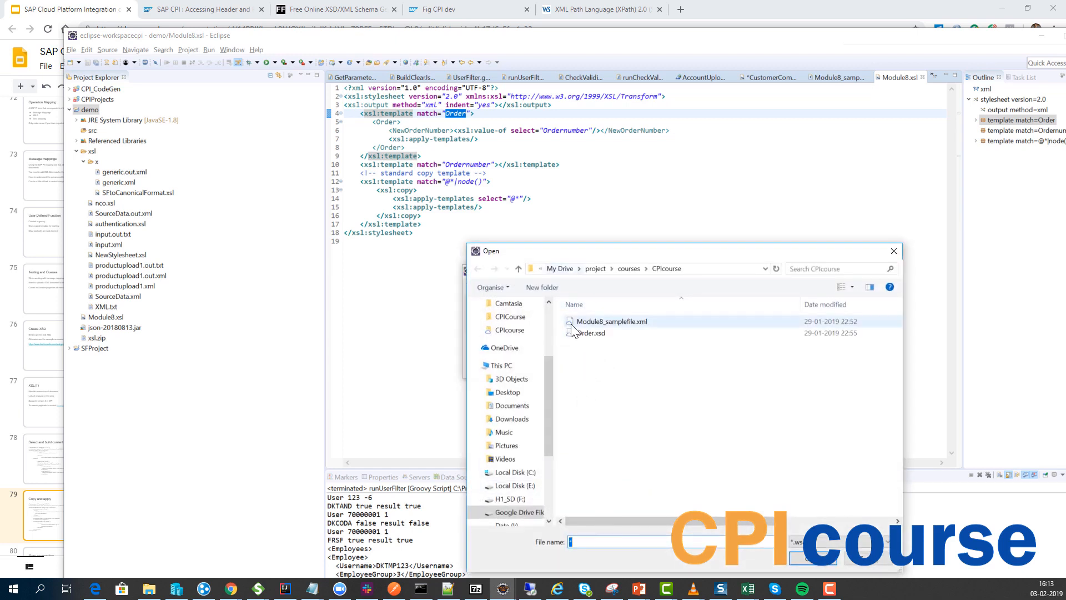
double_click(588, 324)
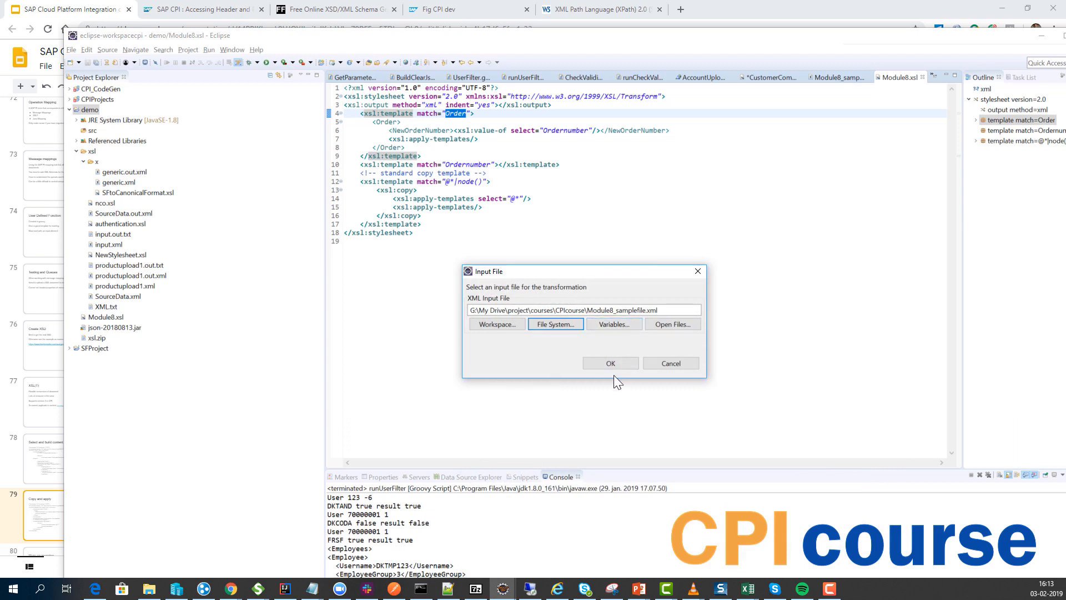
left_click(613, 368)
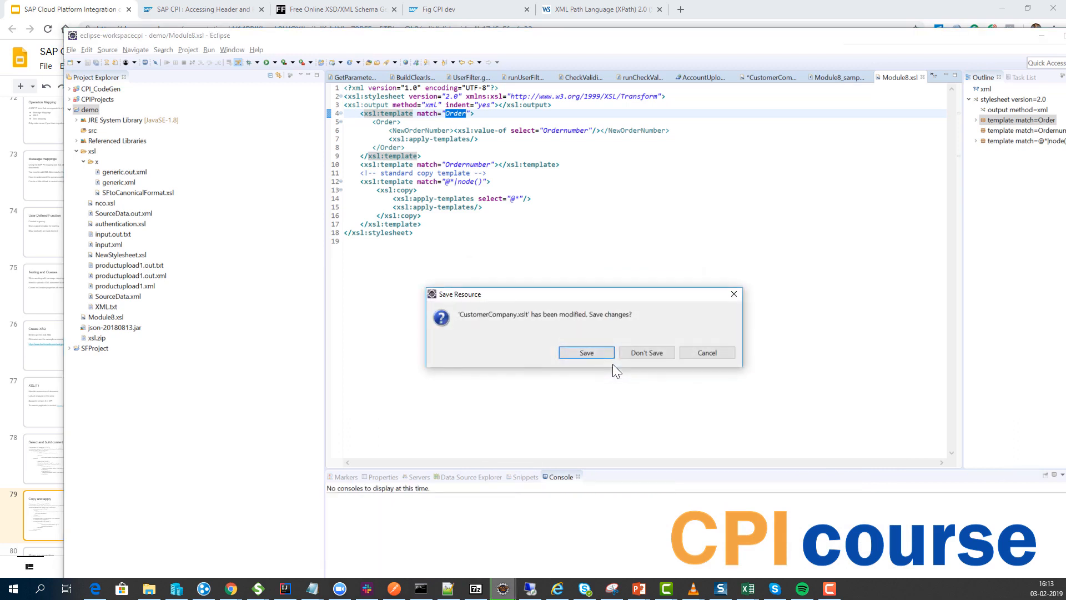
left_click(586, 353)
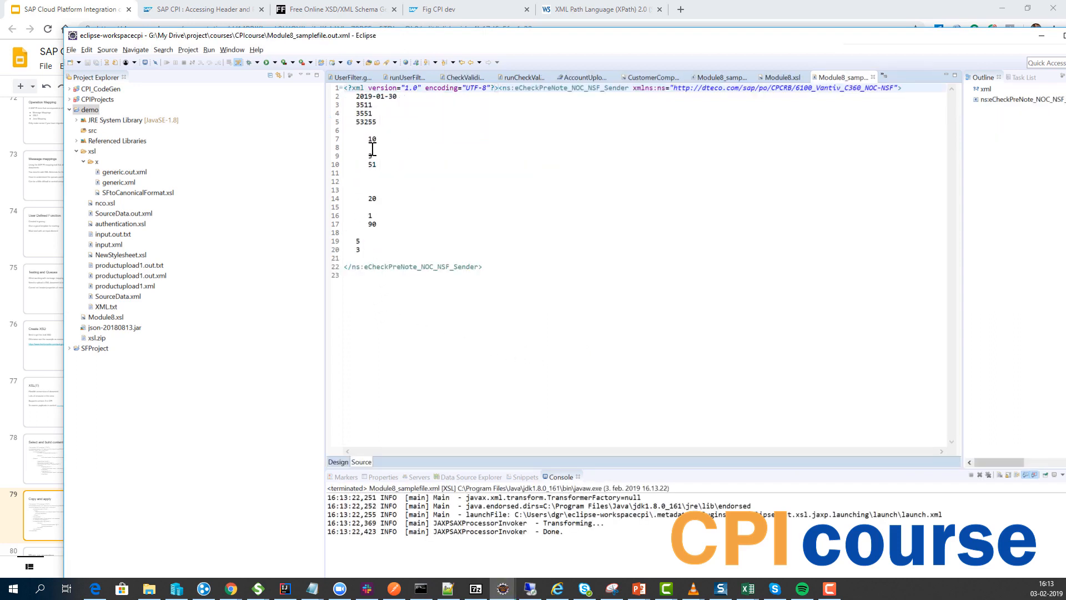
Return to Module8.xsl and rerun its XSL transformation with Module8_samplefile.xml from the CPIcourse folder as the input file
left_click(772, 80)
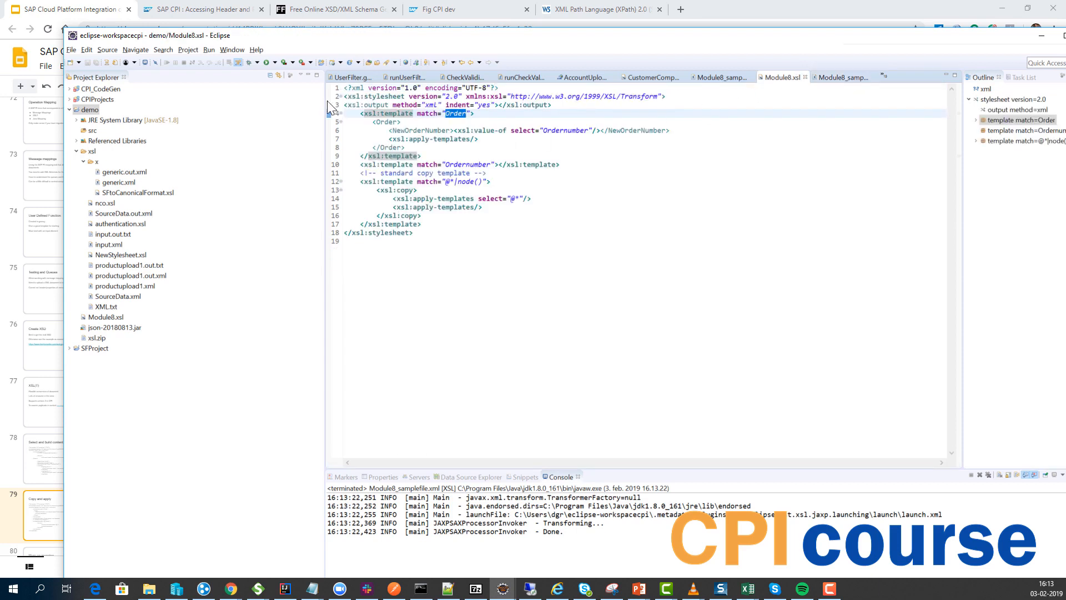
left_click(275, 63)
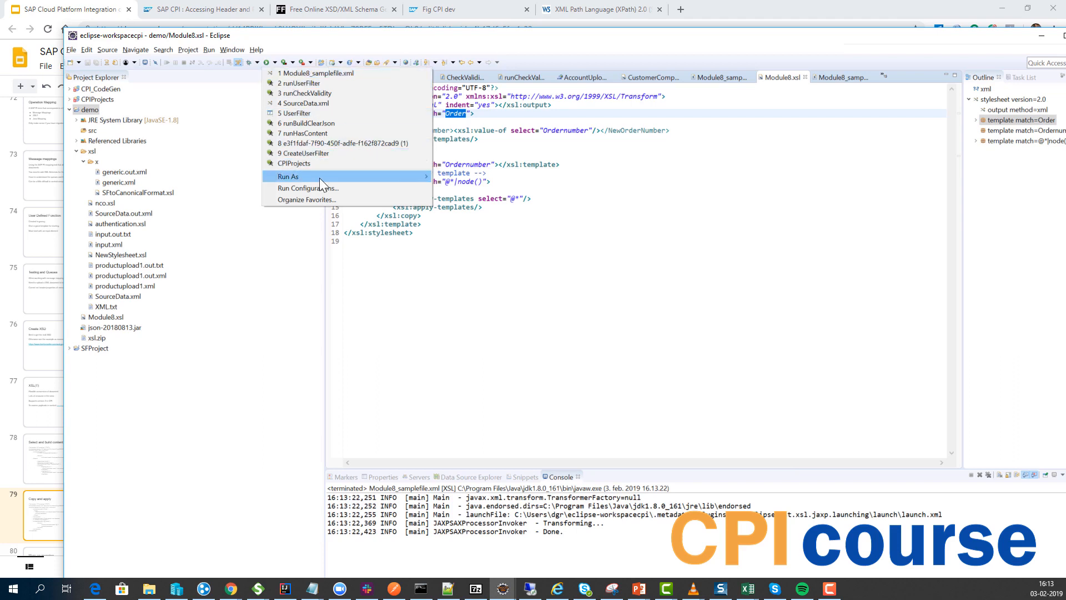
mouse_move(319, 176)
left_click(460, 176)
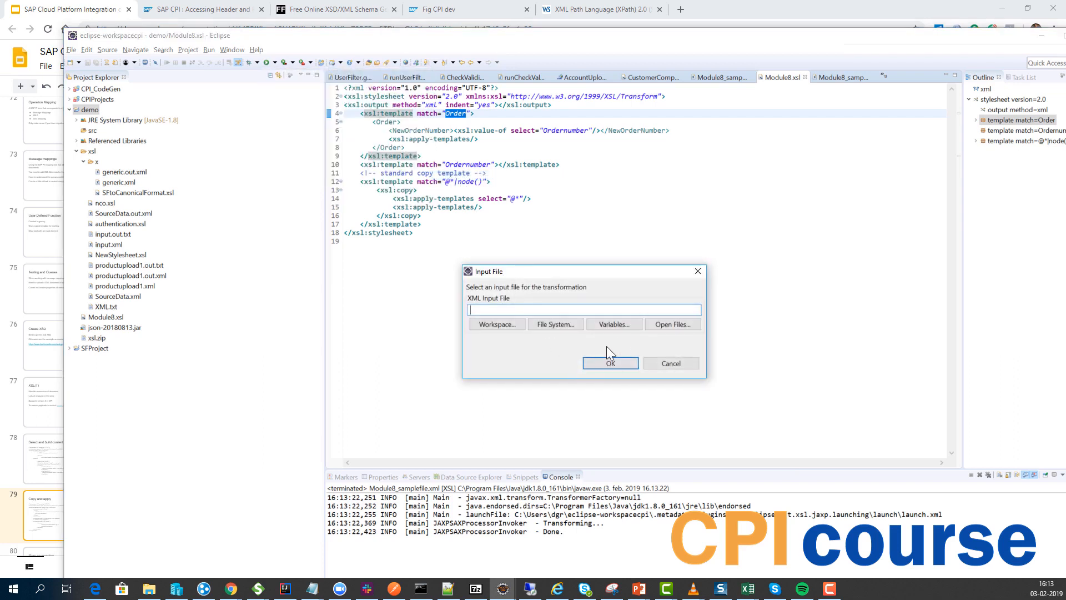
left_click(672, 324)
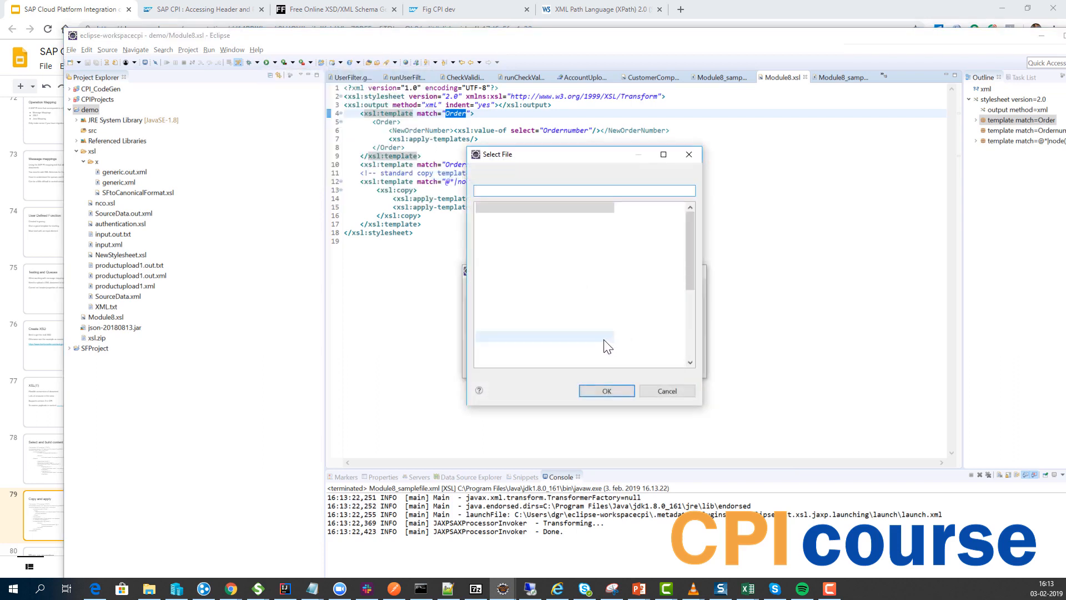
left_click(662, 392)
left_click(562, 323)
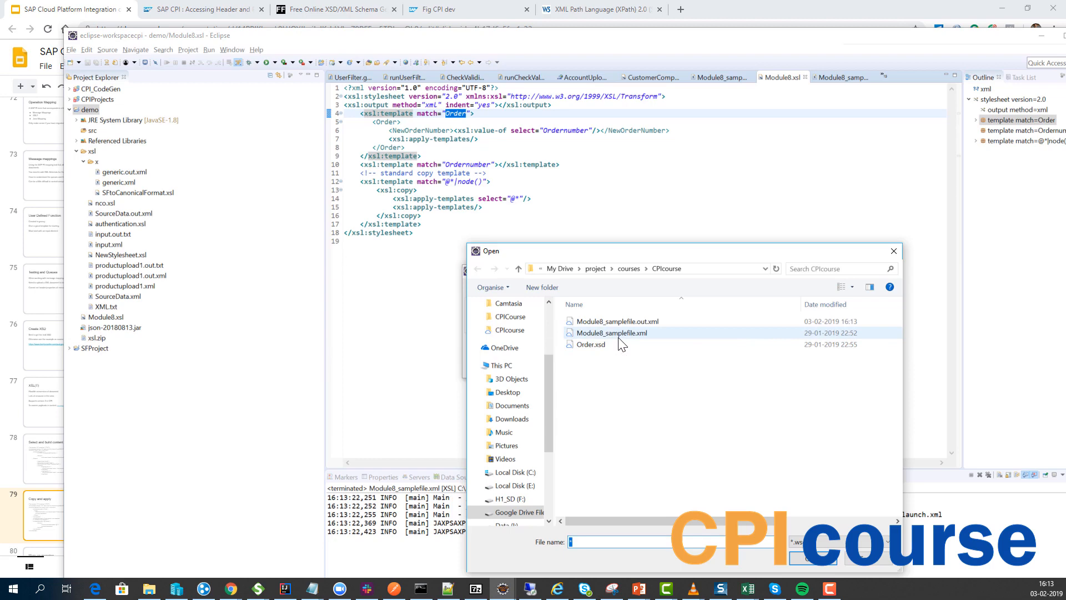
left_click(619, 336)
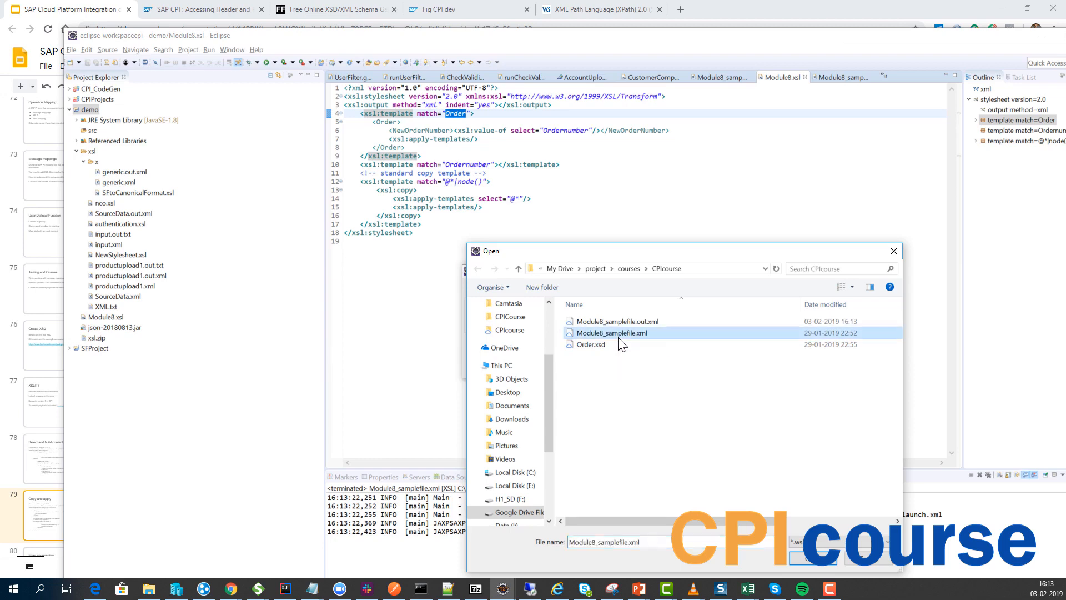
double_click(618, 337)
left_click(607, 362)
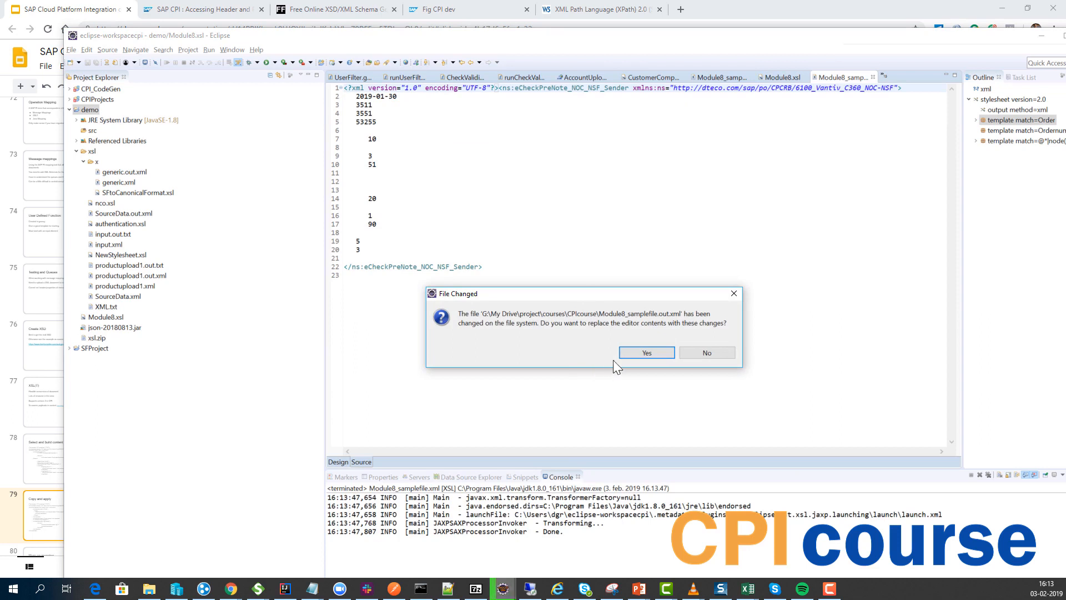
Decline reloading the changed Module8_samplefile.out.xml and close it without saving
left_click(710, 352)
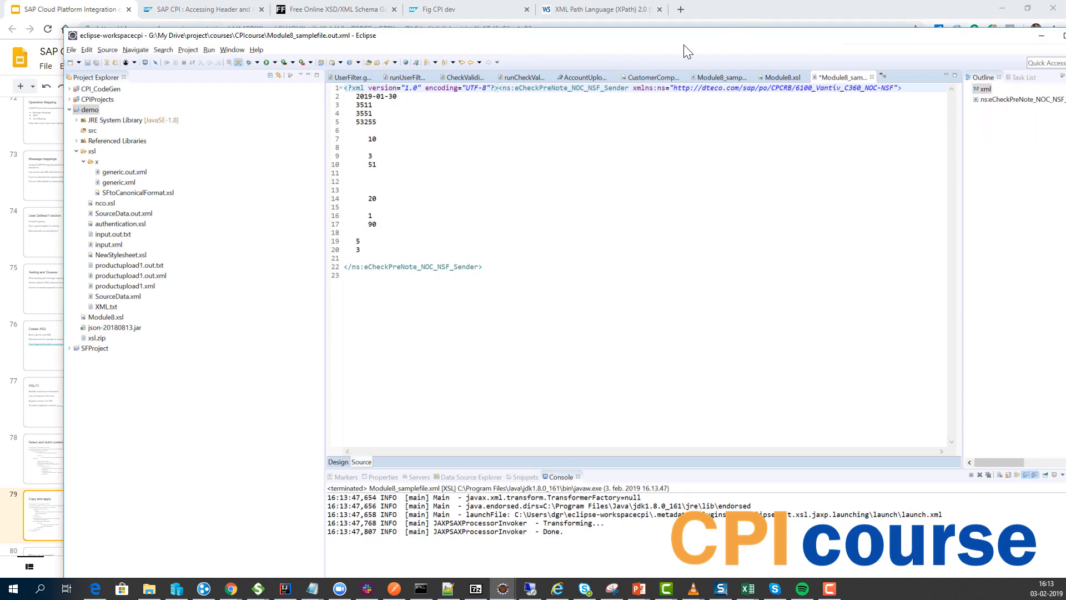
left_click(872, 77)
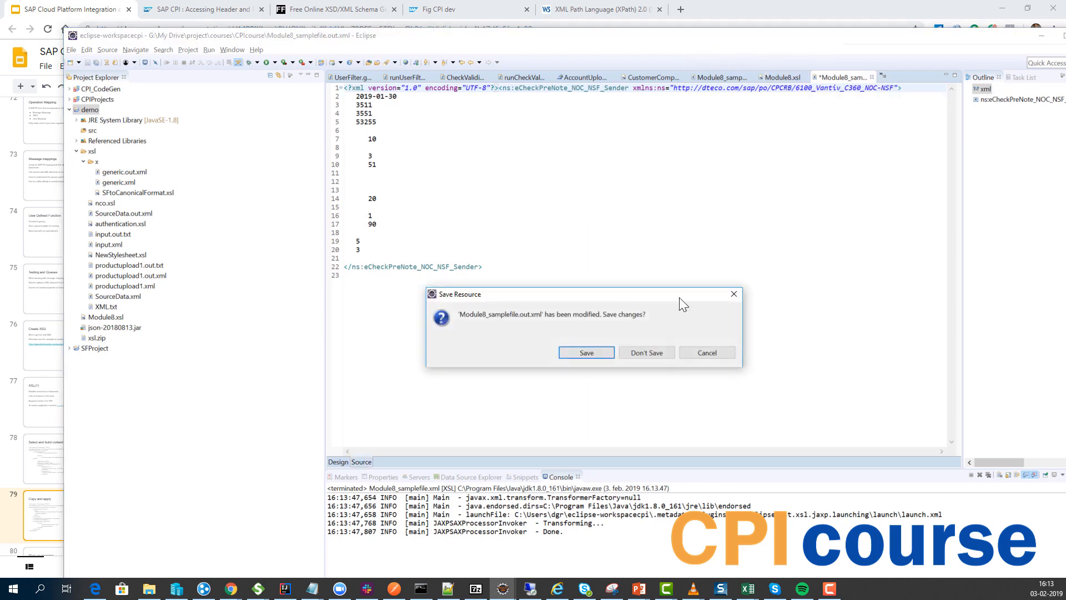
left_click(658, 353)
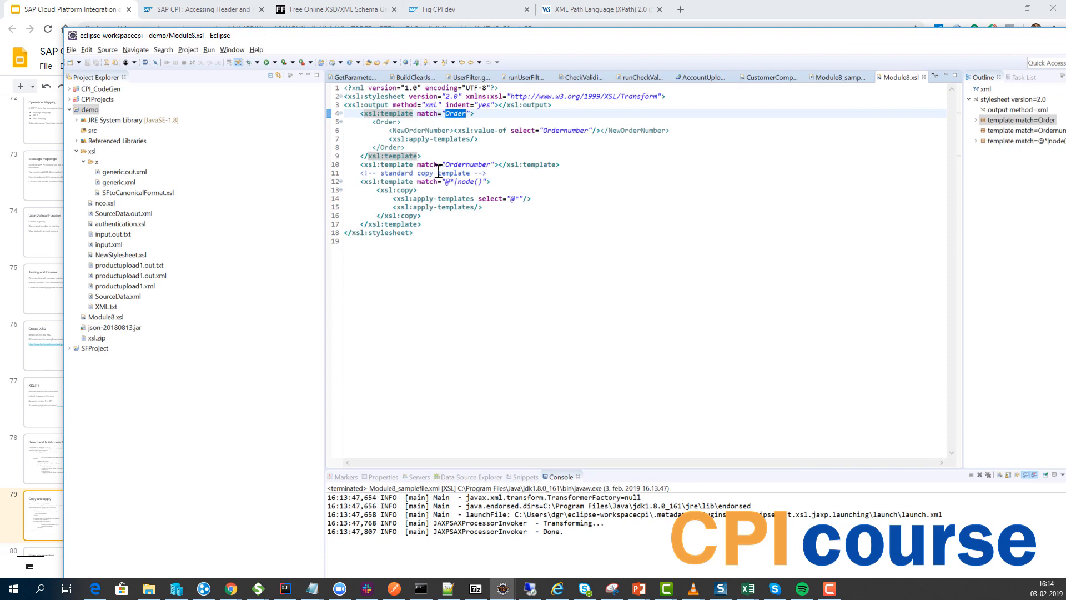
Check which run options apply to the open Module8_samplefile.xml, close that file and return to Module8.xsl
left_click(839, 80)
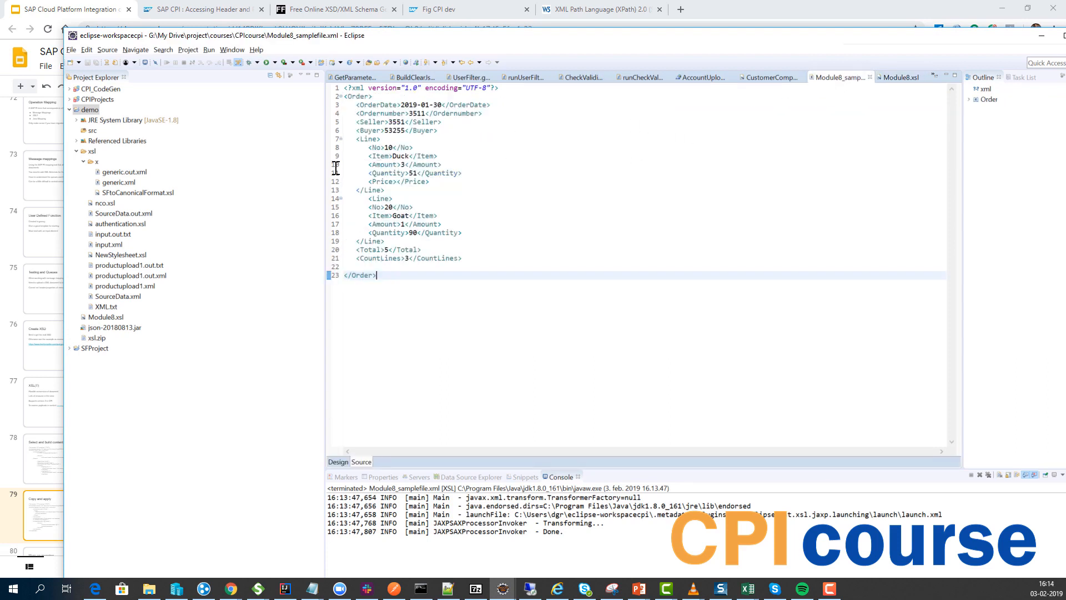
left_click(275, 62)
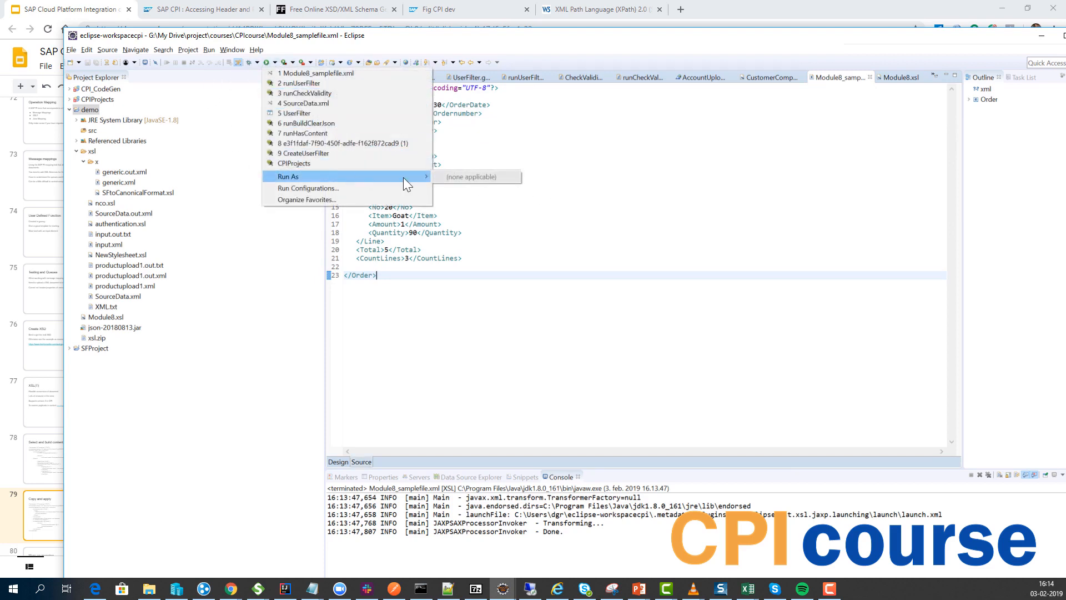
left_click(469, 259)
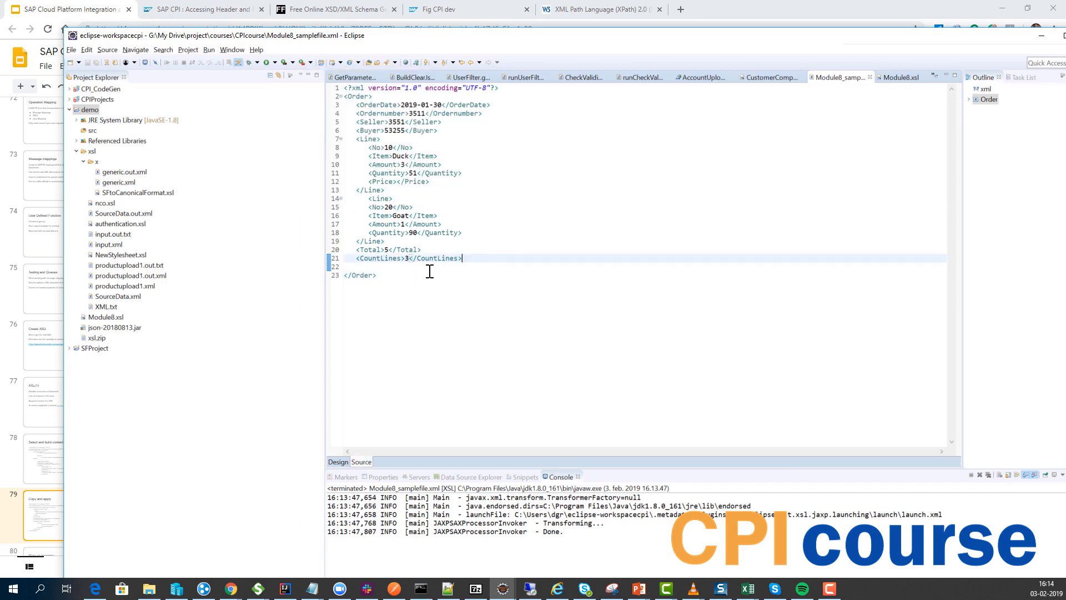
key("ctrl+Page_Down")
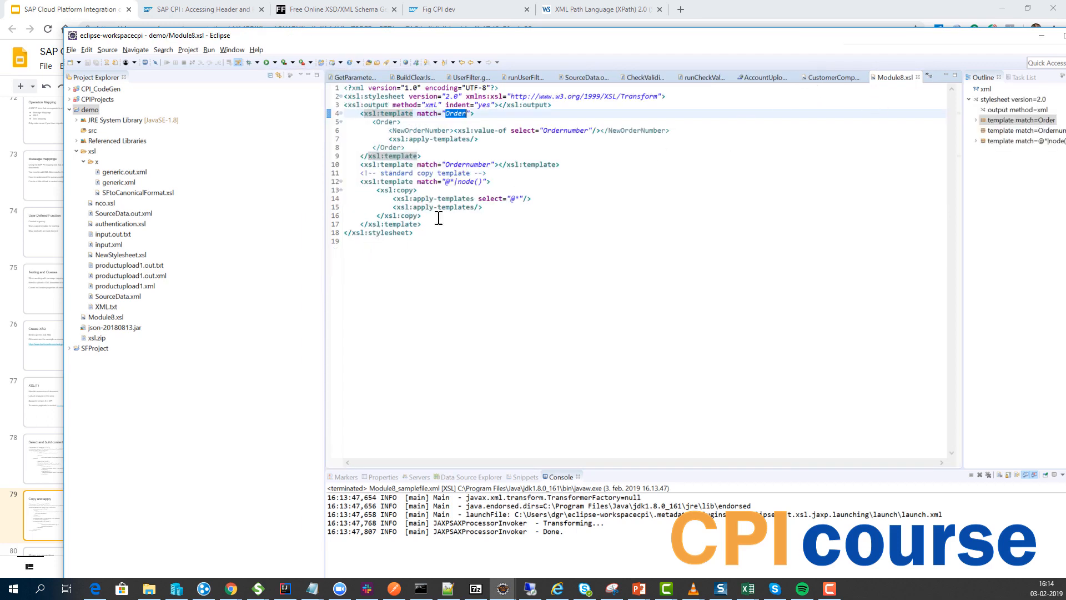
Copy Module8_samplefile.xml from File Explorer into the demo project's xsl folder in Eclipse and open the copy
key("super+e")
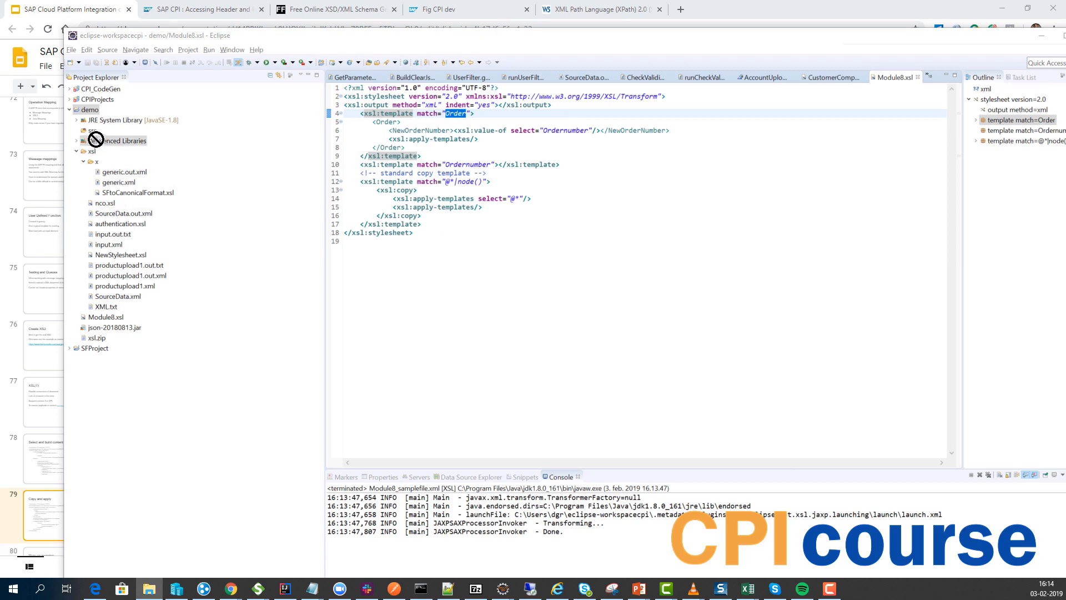
left_click_drag(93, 109, 98, 154)
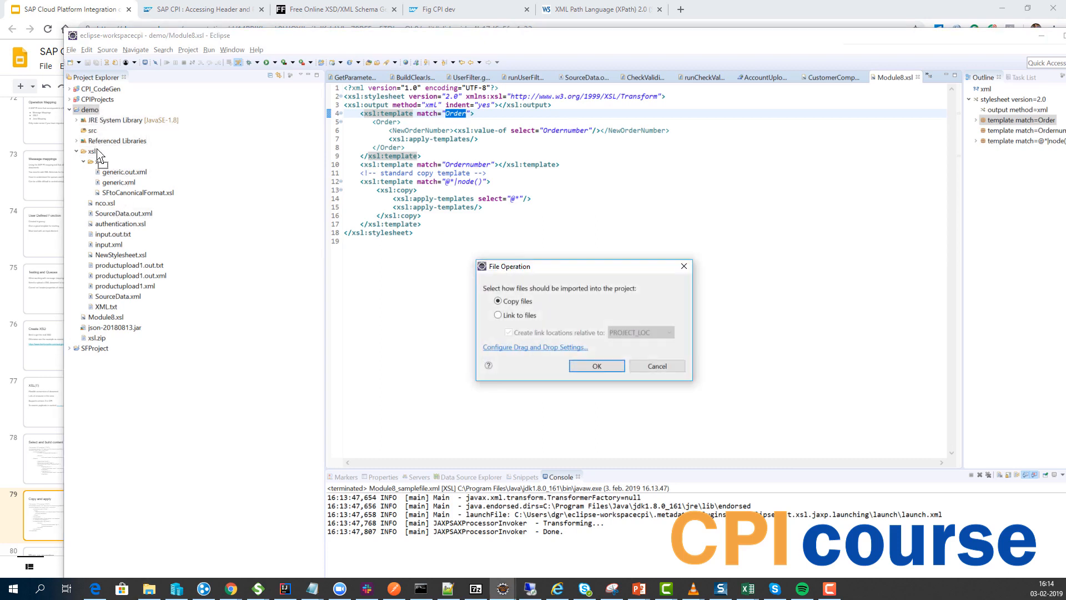
left_click(600, 369)
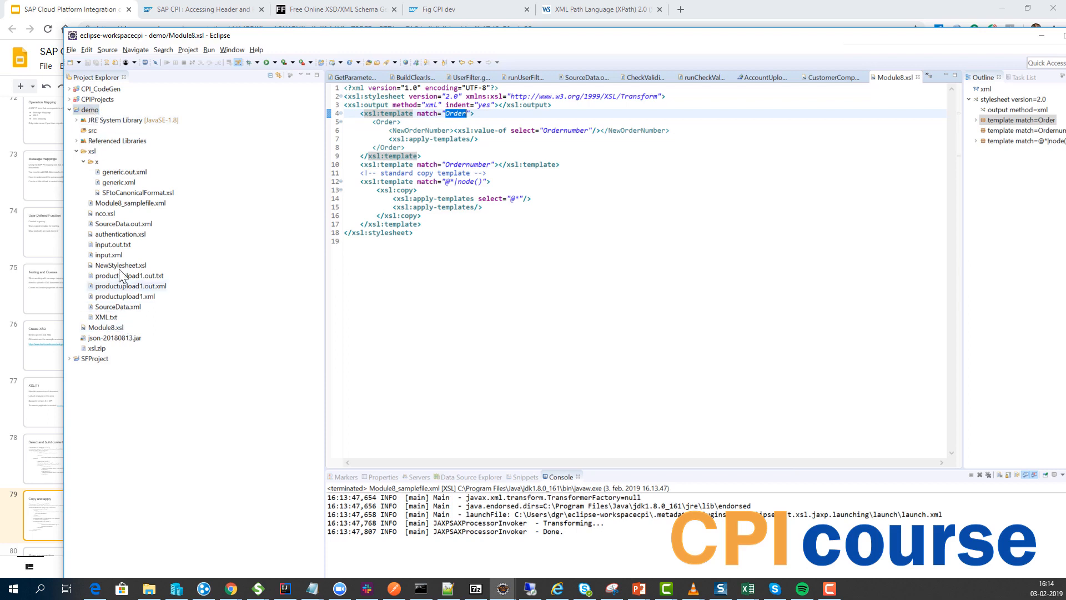
left_click(122, 201)
double_click(122, 200)
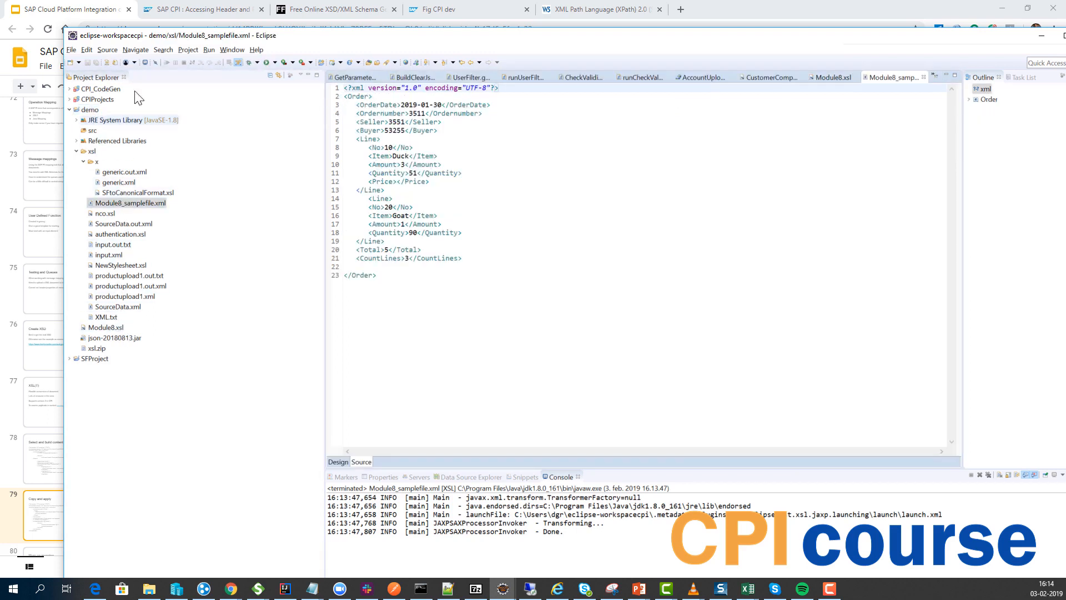
Run the open Module8_samplefile.xml as an XSL transformation, choosing Module8.xsl from the demo project as the stylesheet
left_click(187, 48)
mouse_move(209, 49)
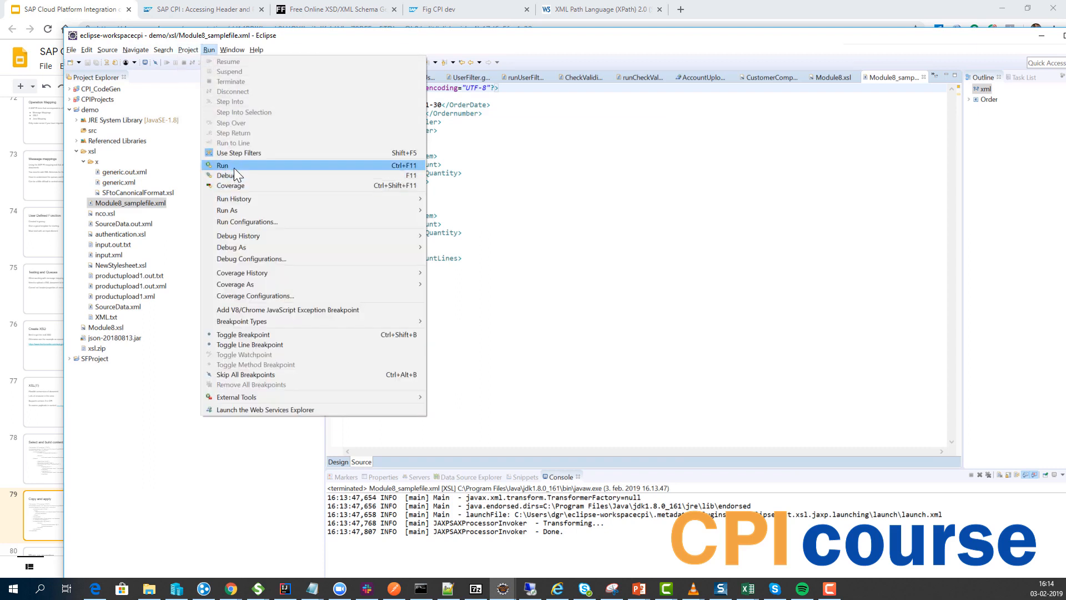
mouse_move(256, 208)
left_click(472, 209)
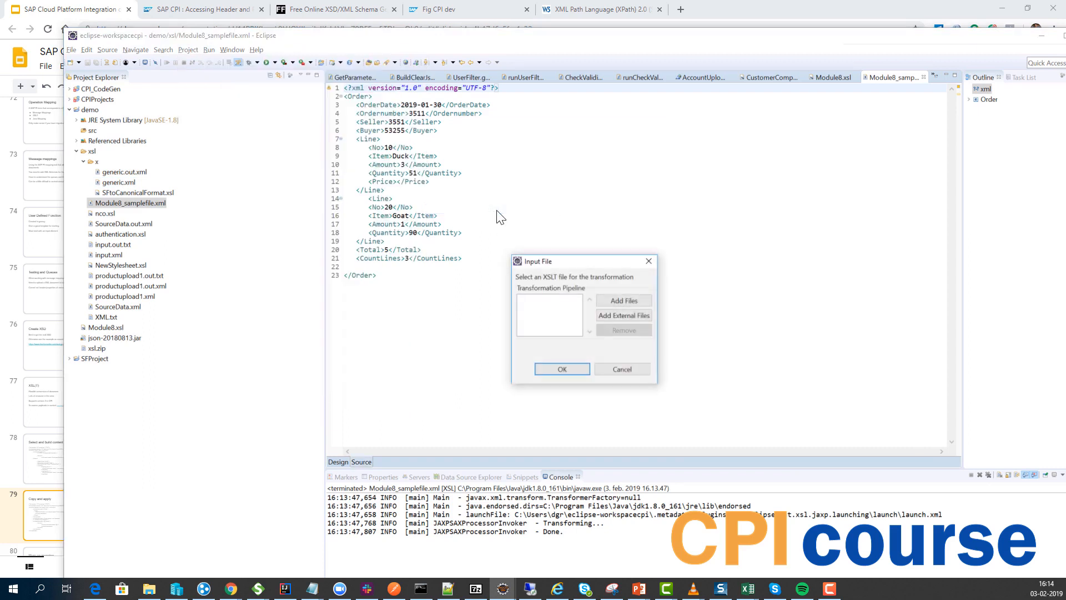
left_click(611, 300)
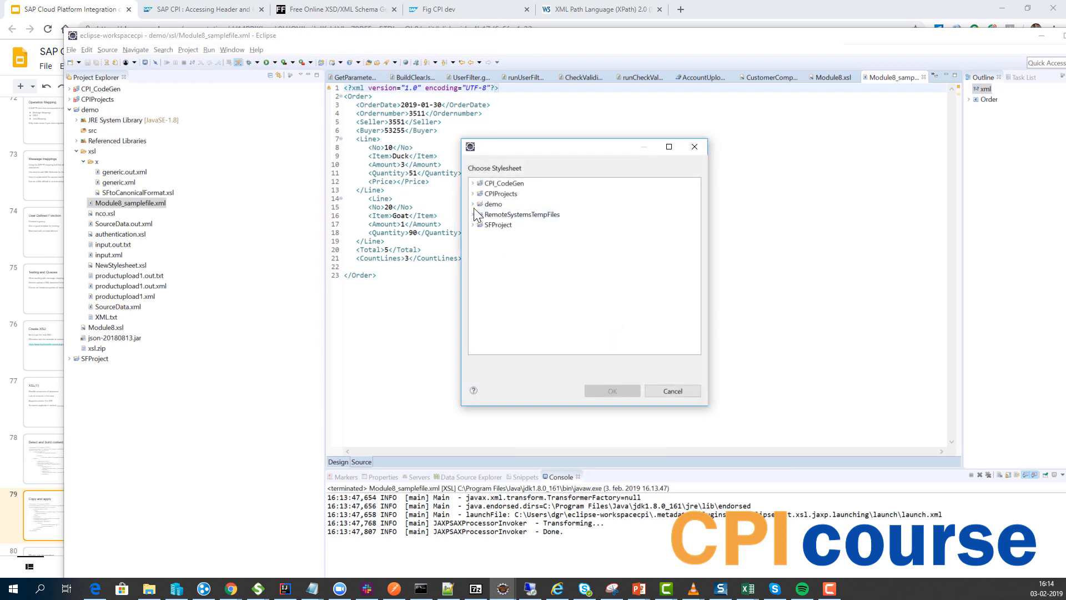
left_click(474, 204)
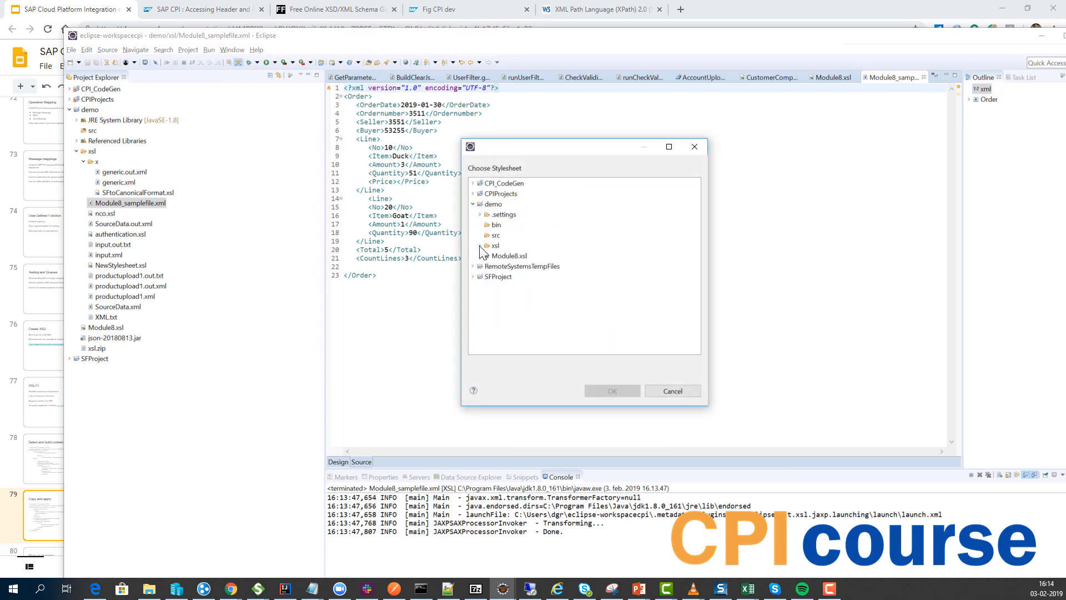
double_click(500, 255)
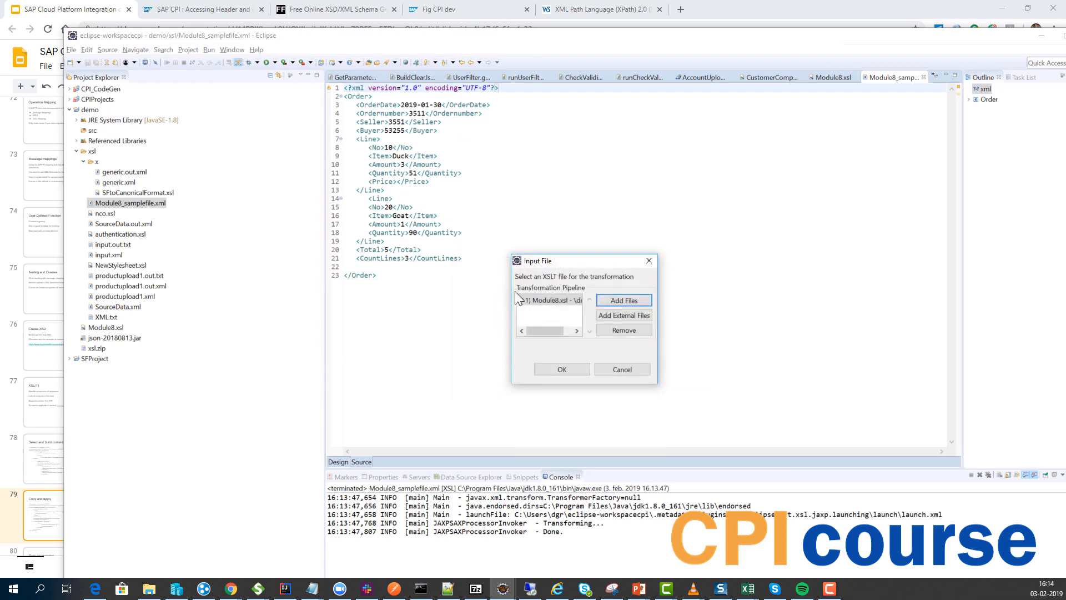
left_click(566, 374)
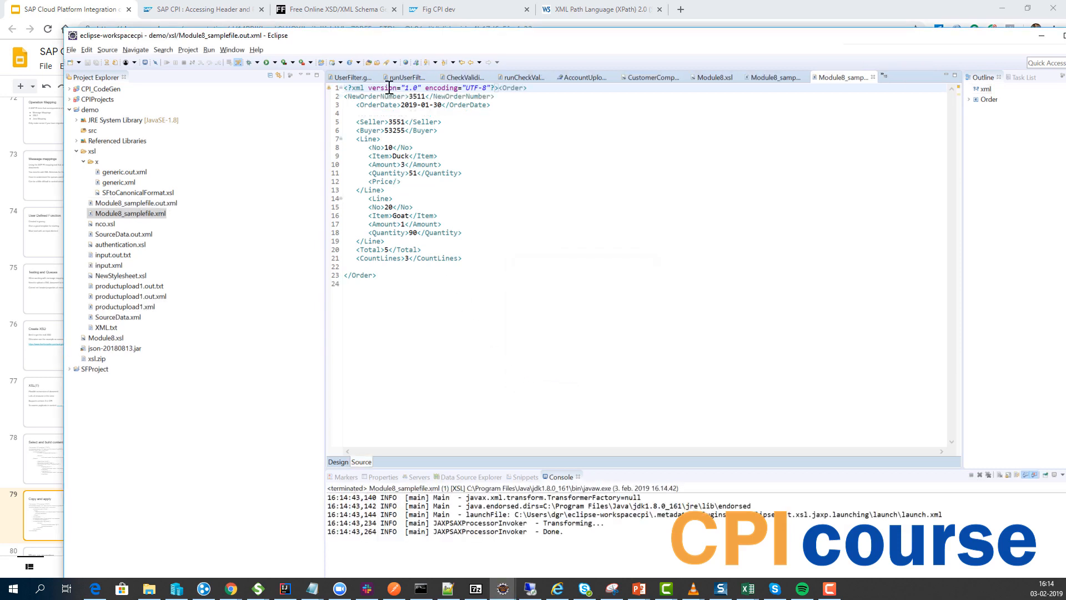
Compare the NewOrderNumber element in Module8_samplefile.out.xml with the source Module8_samplefile.xml
double_click(360, 99)
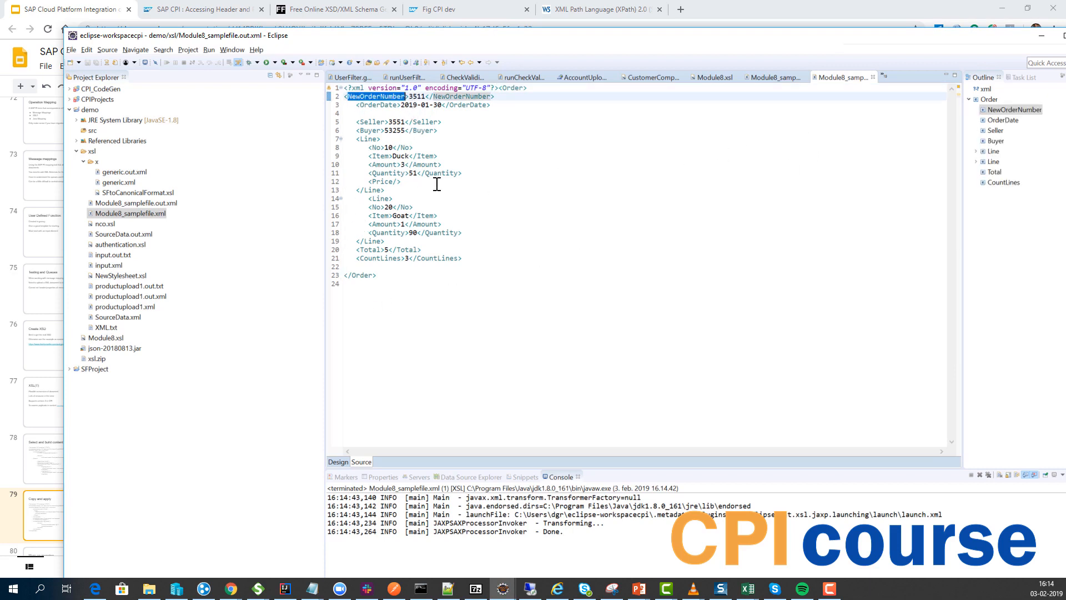
left_click(772, 83)
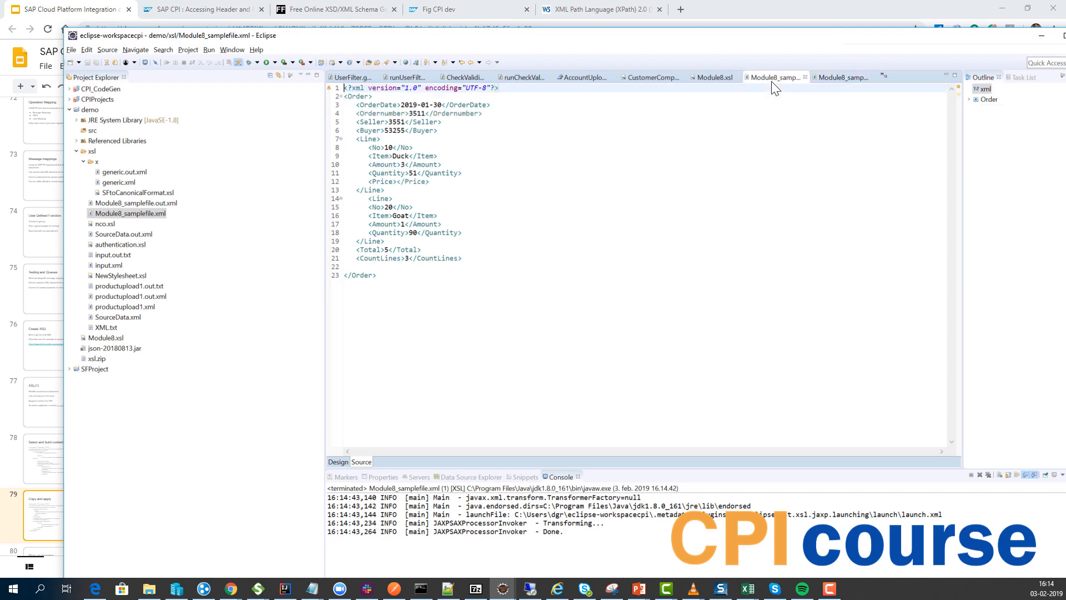
left_click(838, 79)
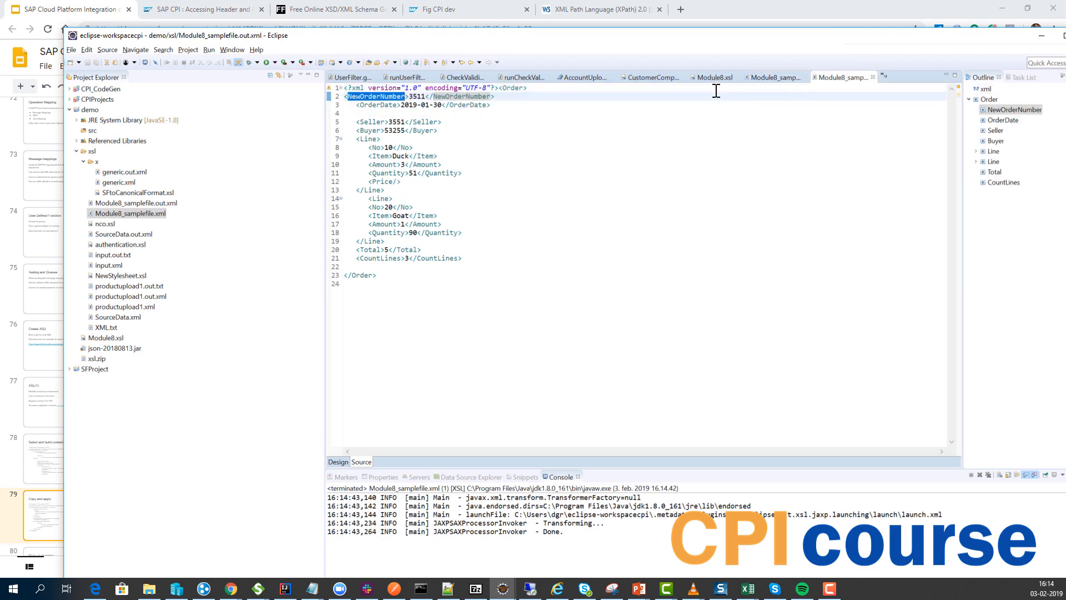
Switch to the SAP Cloud Platform Integration page in Chrome and confirm UserF.groovy to return to the Module_8 flow
key("alt+Tab")
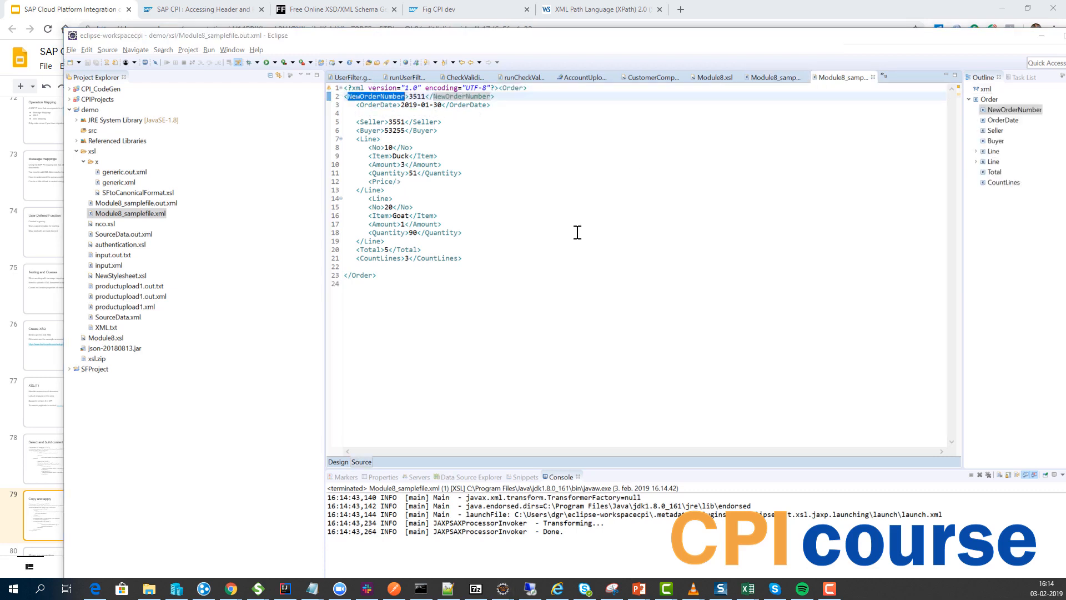
left_click(201, 11)
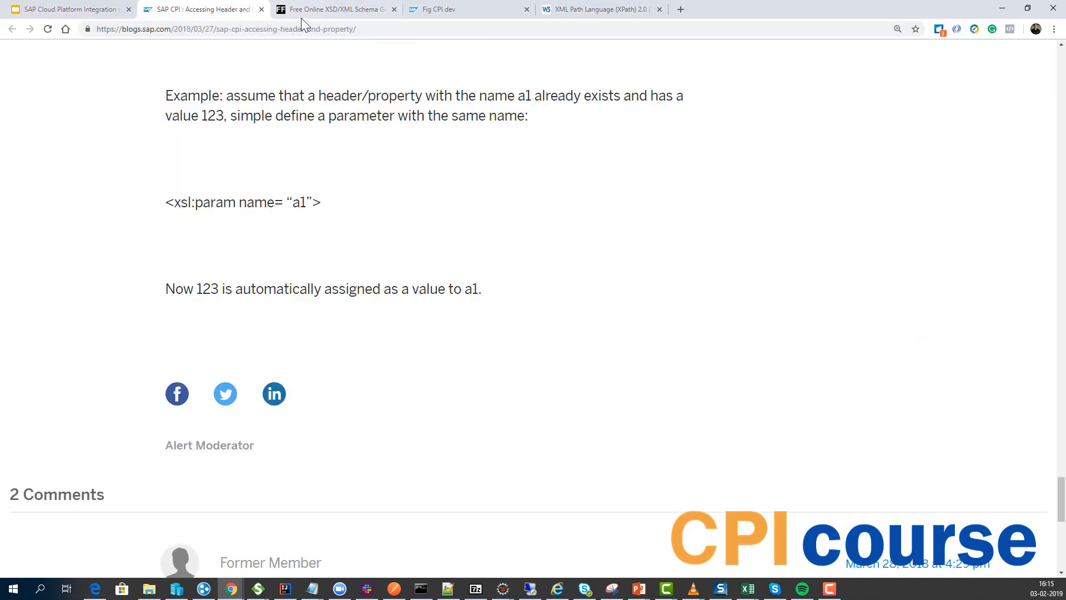
left_click(444, 11)
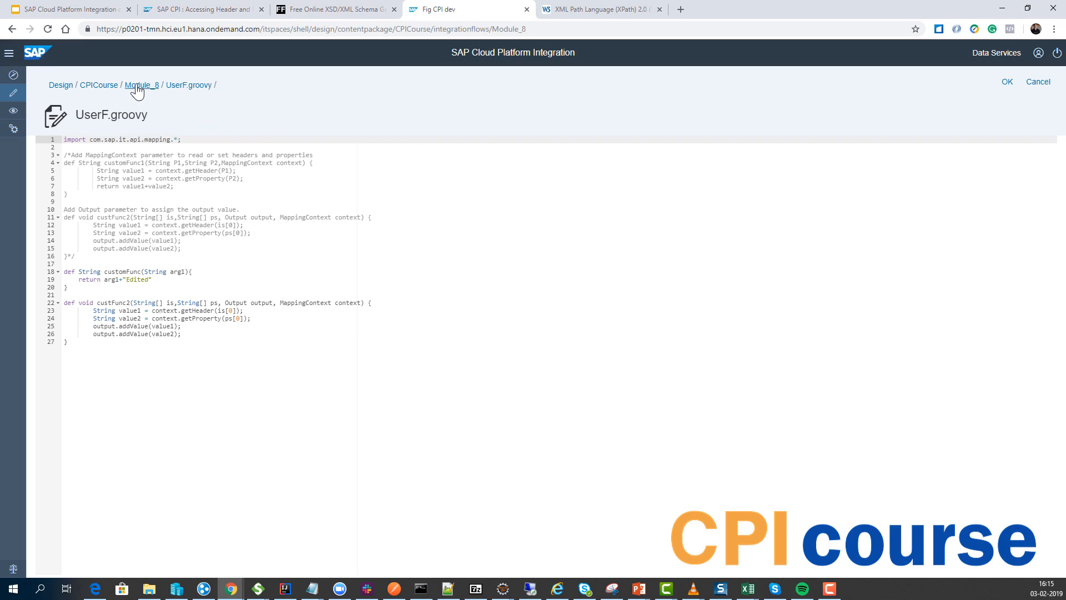
left_click(1006, 83)
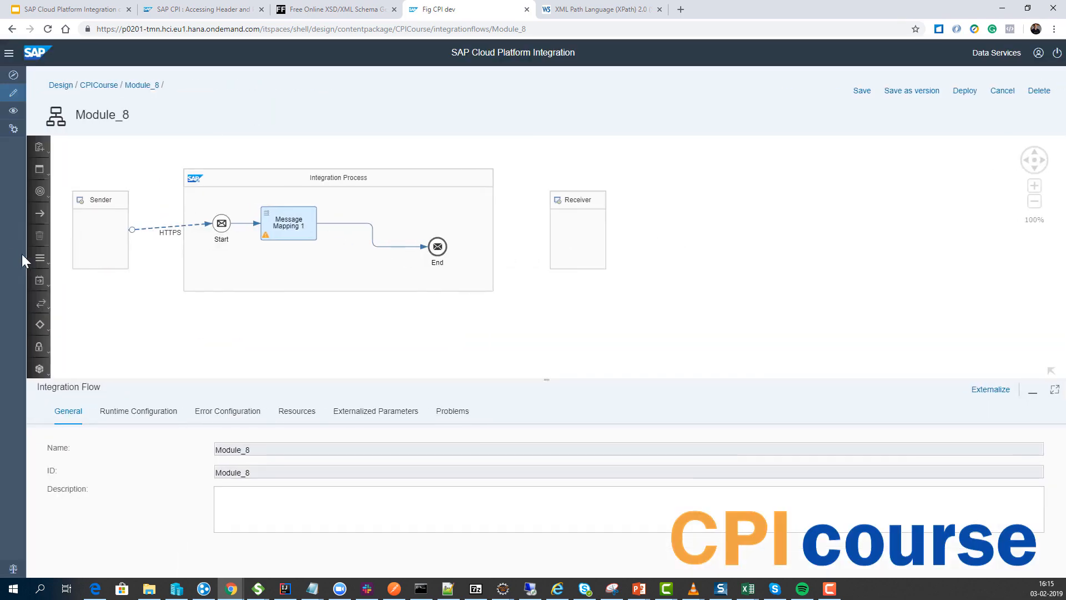
Add an XSLT Mapping step to the integration process between Message Mapping 1 and the End event
left_click(39, 258)
left_click(64, 305)
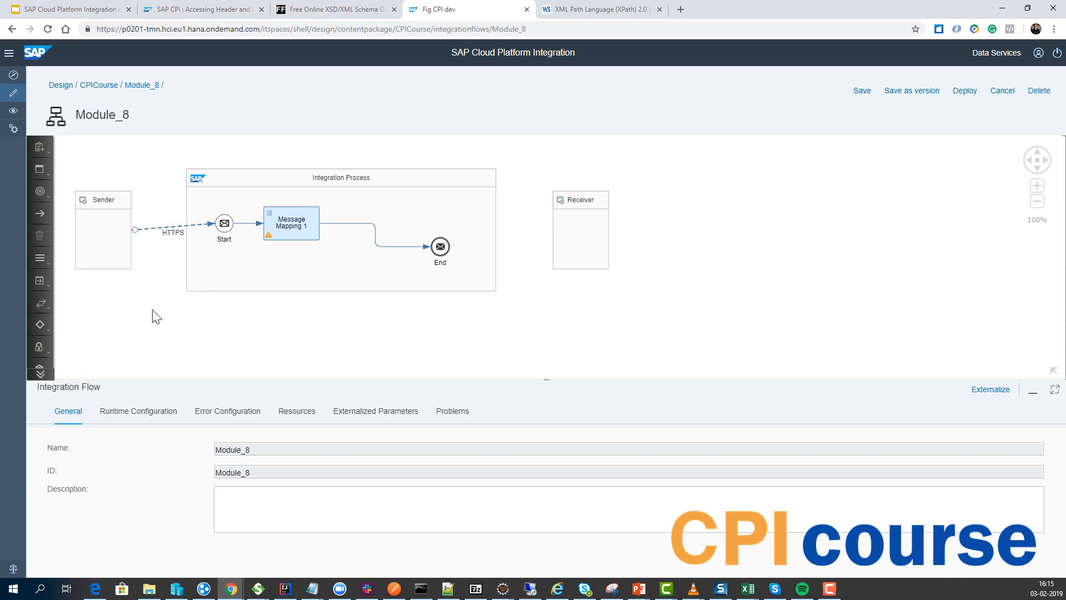
left_click(366, 225)
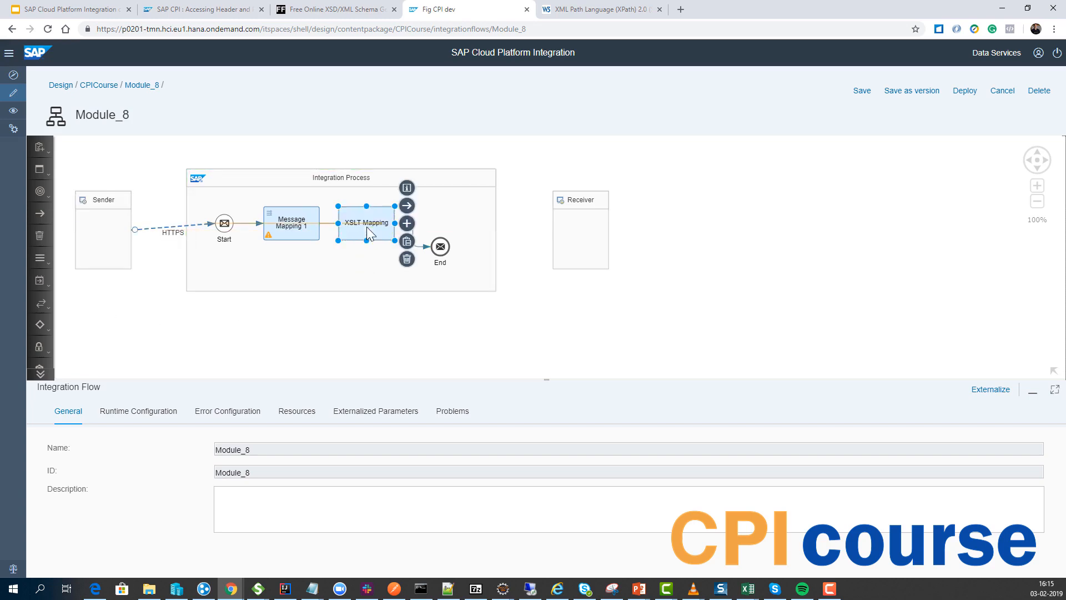
left_click(411, 225)
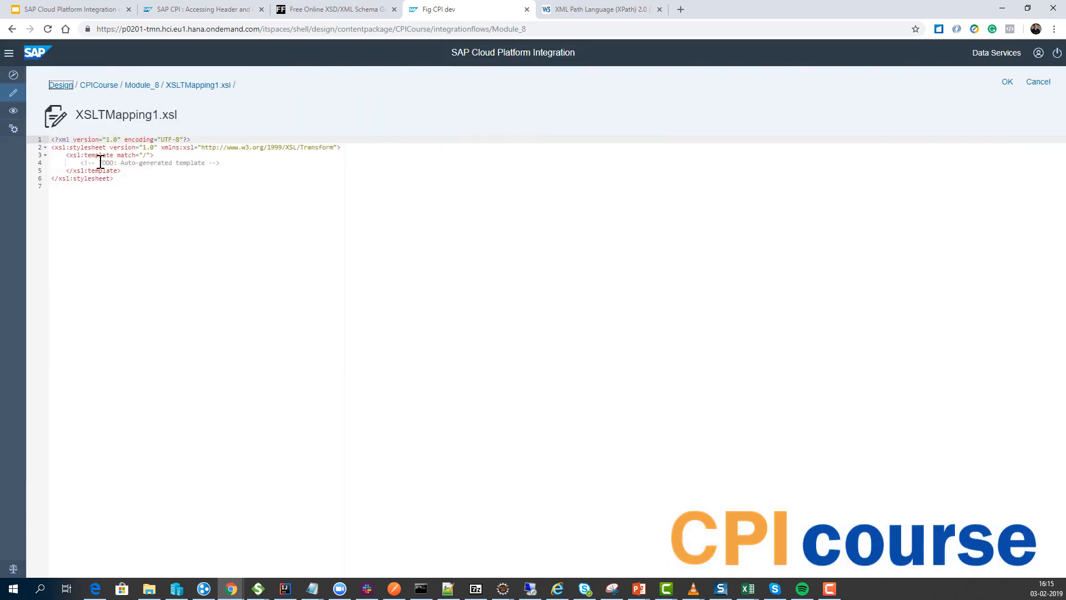
left_click(142, 85)
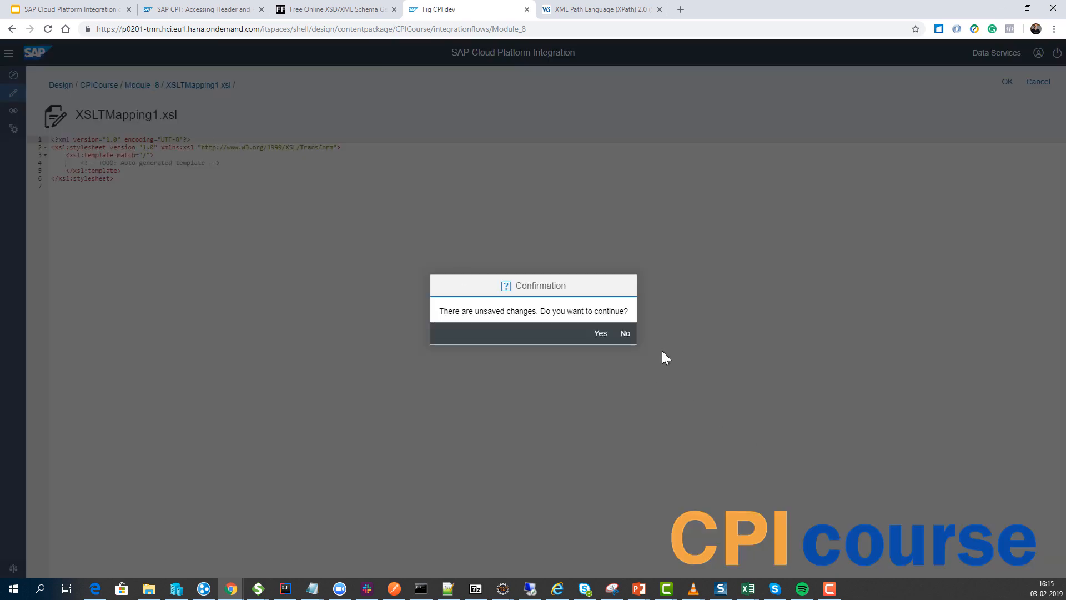
left_click(625, 333)
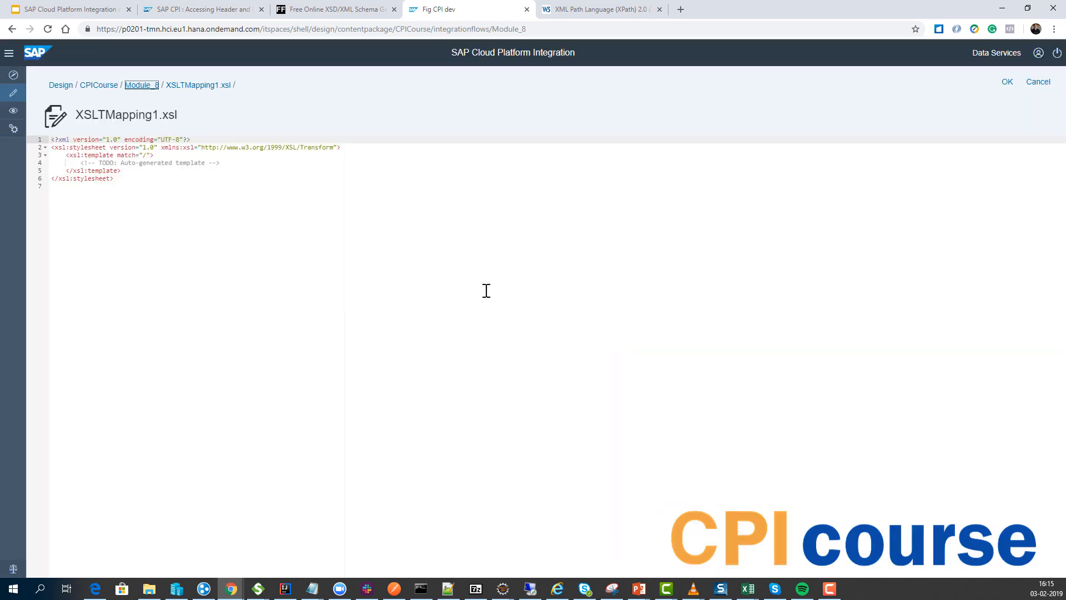
left_click(141, 86)
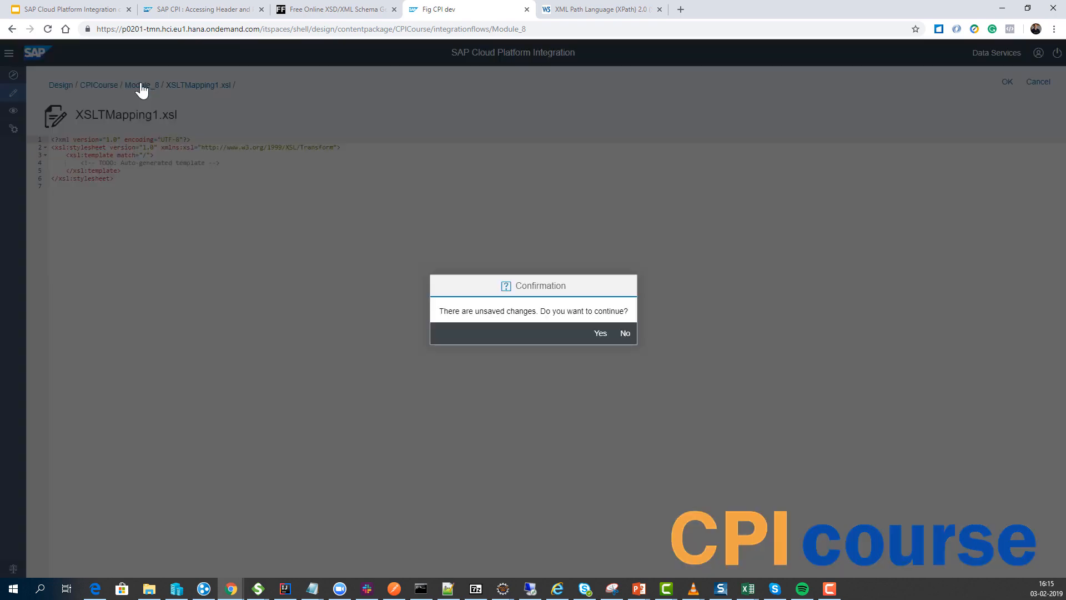
left_click(600, 335)
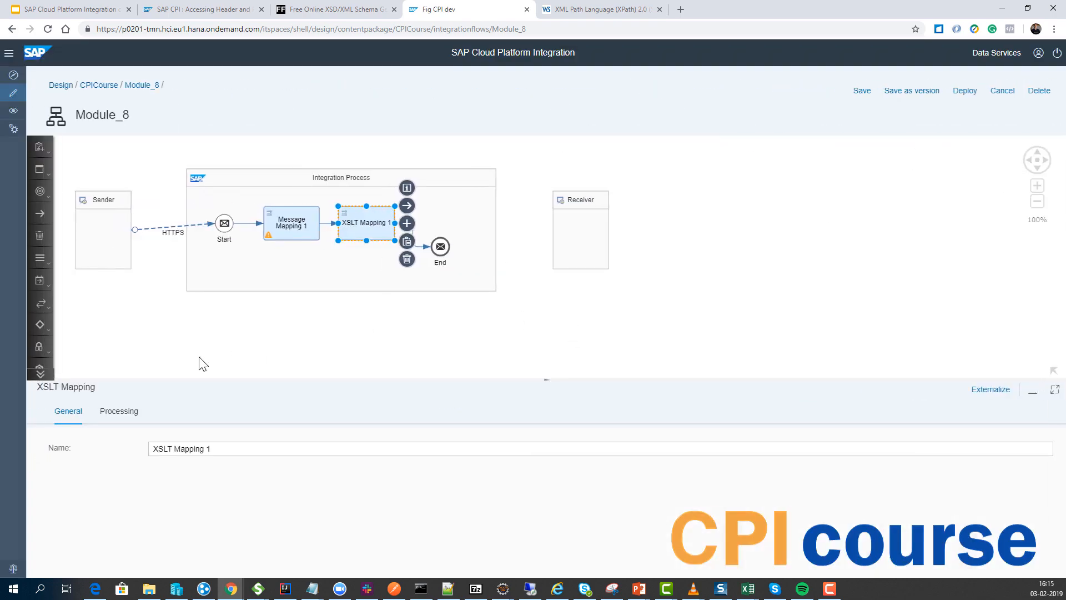
Examine the XSLT mapping's processing settings, trying Header as the source and switching back to Integration Flow
left_click(132, 412)
left_click(282, 461)
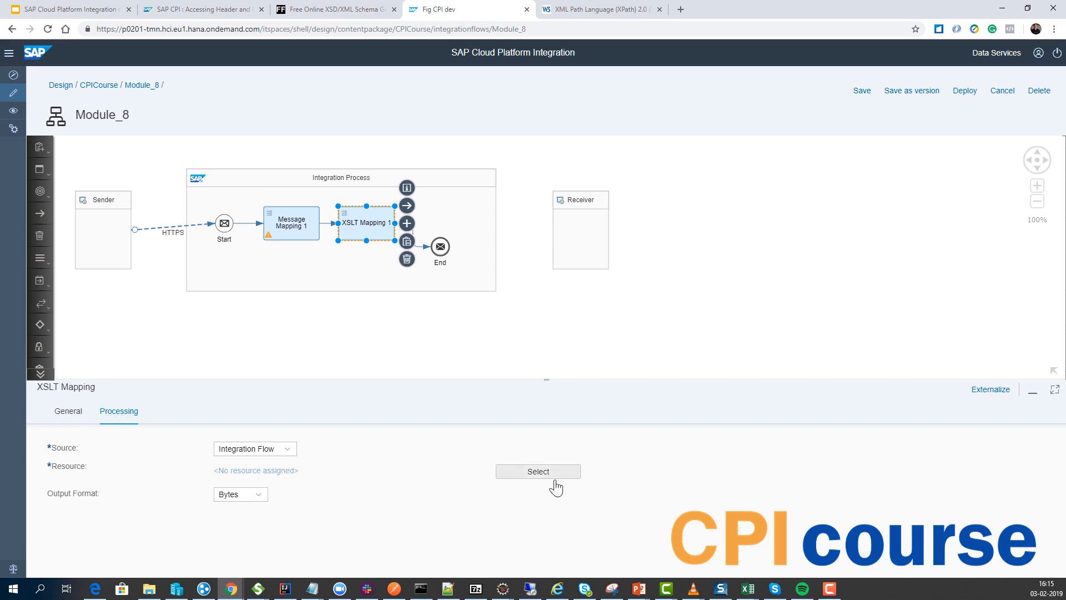
left_click(294, 448)
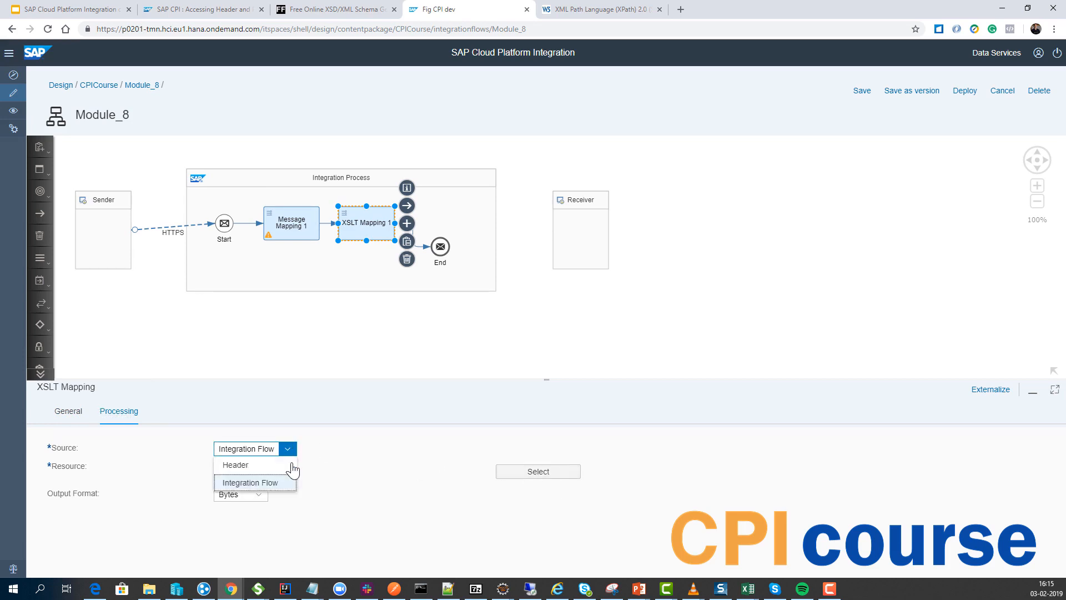
left_click(278, 468)
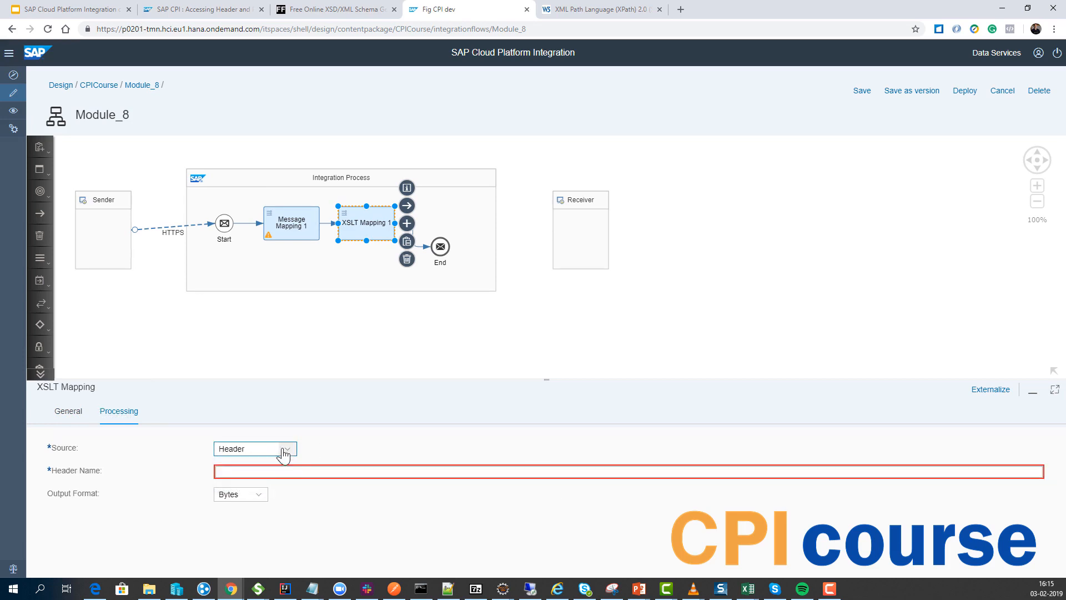
left_click(287, 448)
left_click(275, 483)
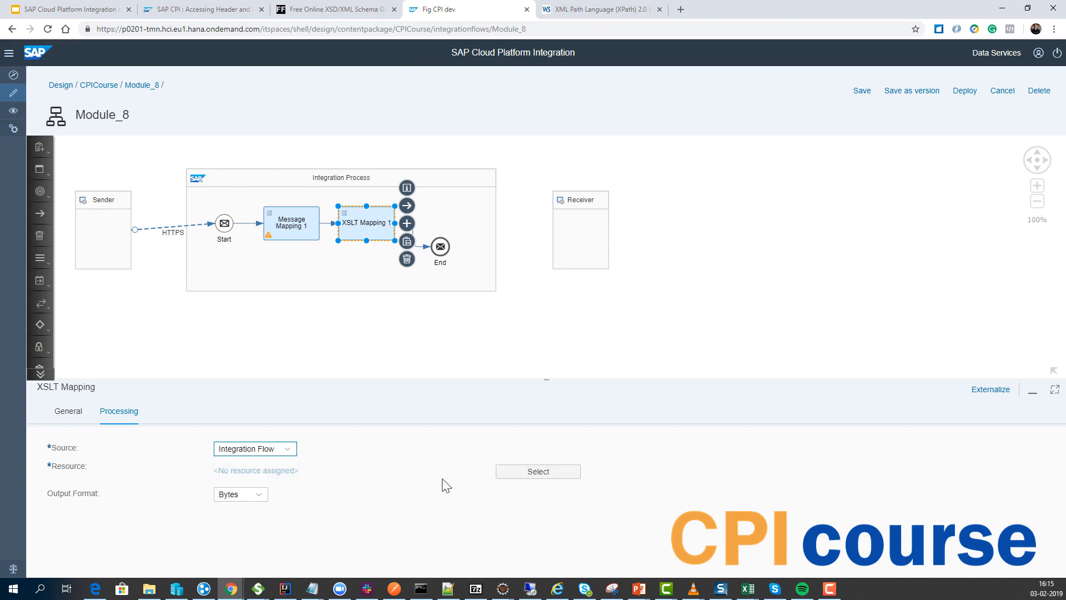
Start a file-system upload for the XSLT mapping's resource and copy Module8.xsl's full location path from its properties in Eclipse
left_click(518, 481)
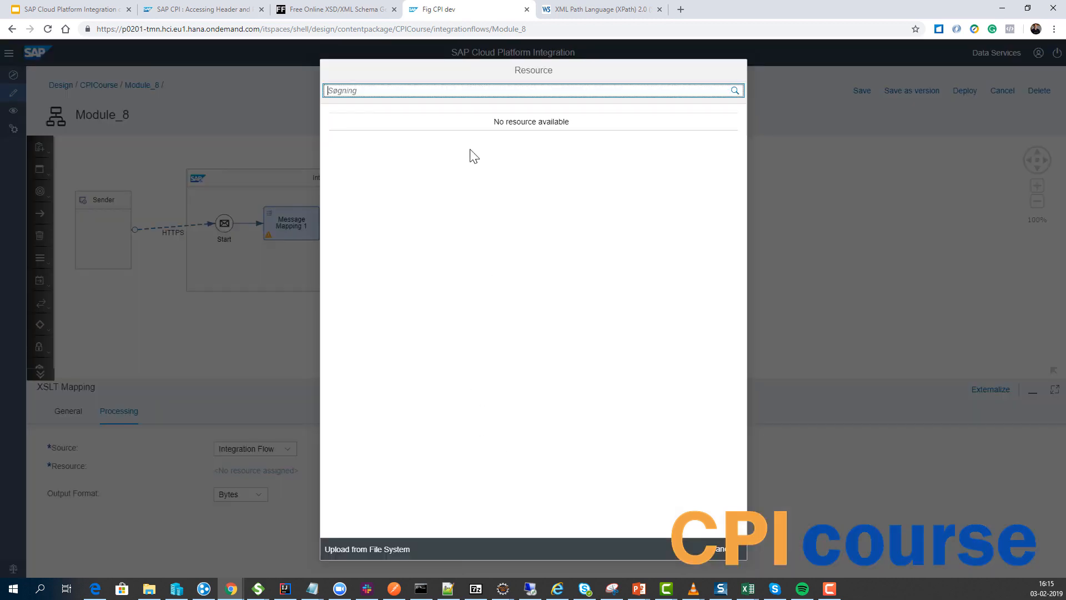
left_click(381, 549)
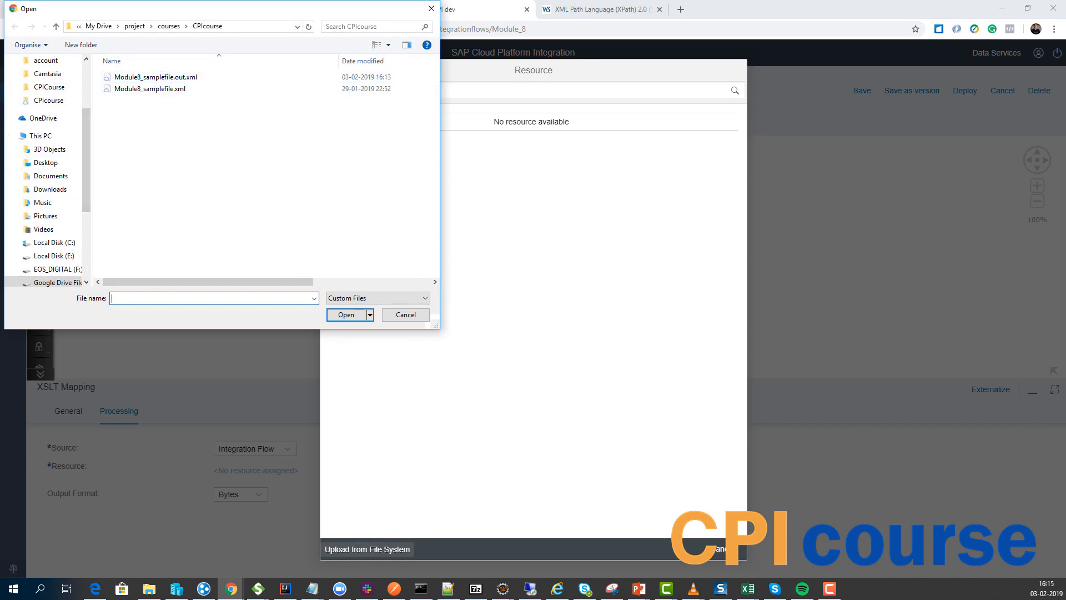
key("alt+Tab")
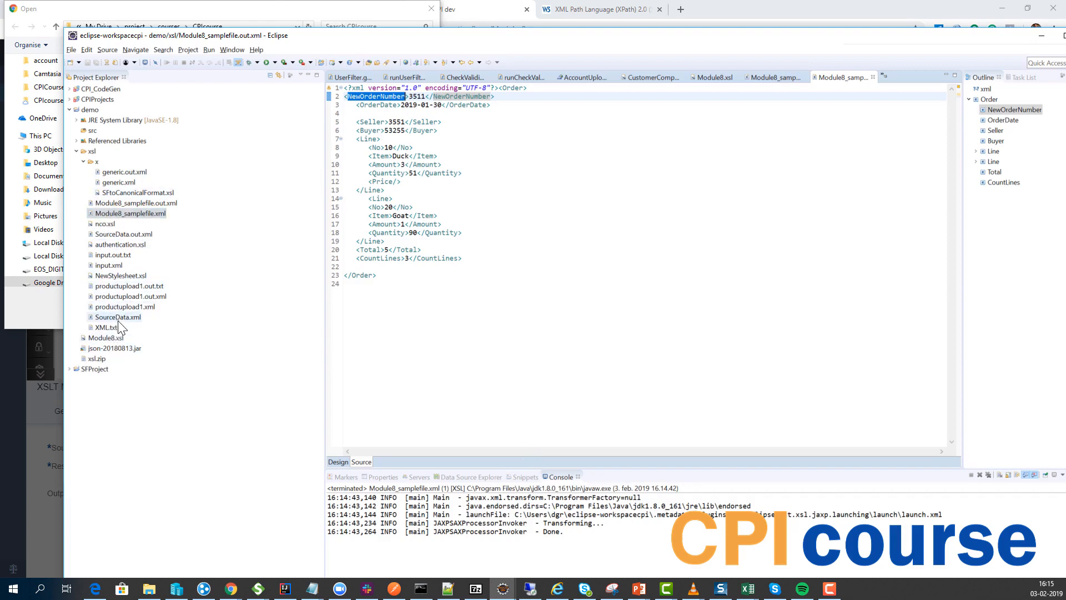
right_click(116, 335)
left_click(157, 326)
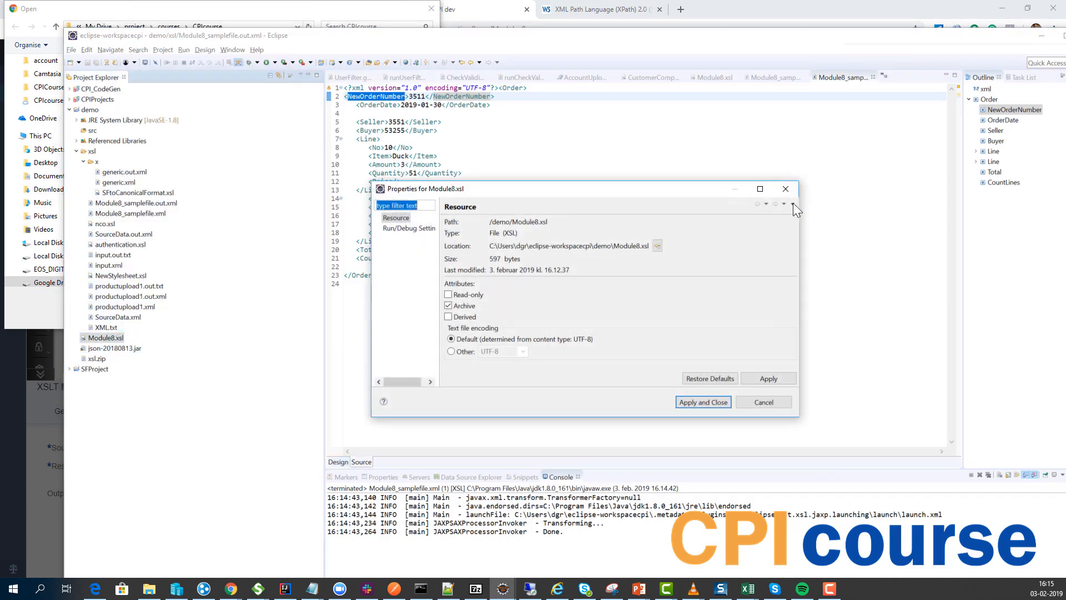
left_click_drag(649, 246, 436, 228)
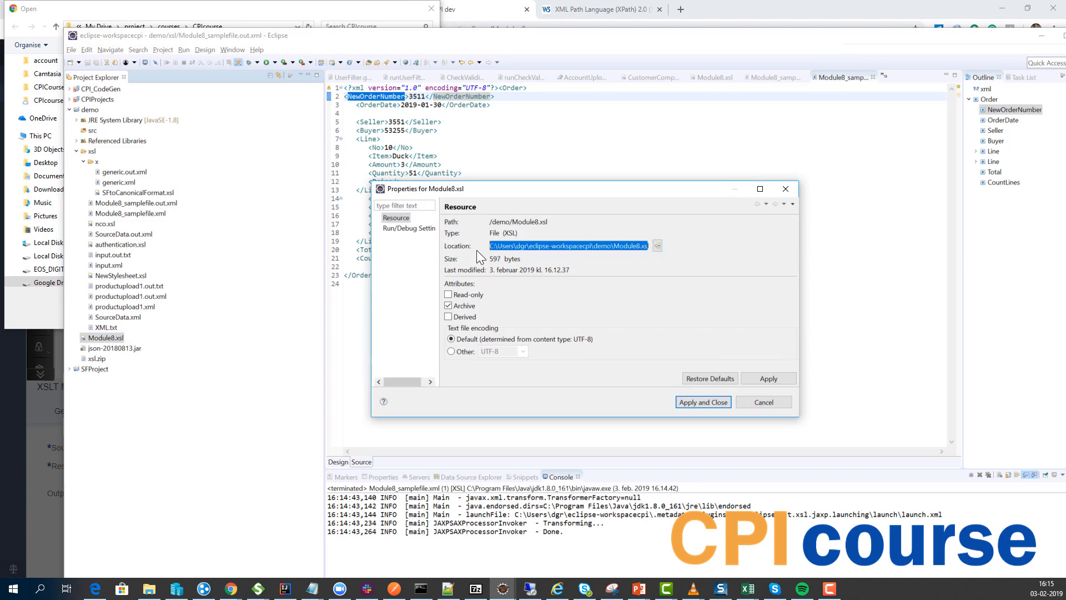
key("ctrl+c")
Paste the copied path into the file selection and upload Module8.xsl as the XSLT mapping's resource
key("alt+Tab")
left_click(284, 299)
key("ctrl+v")
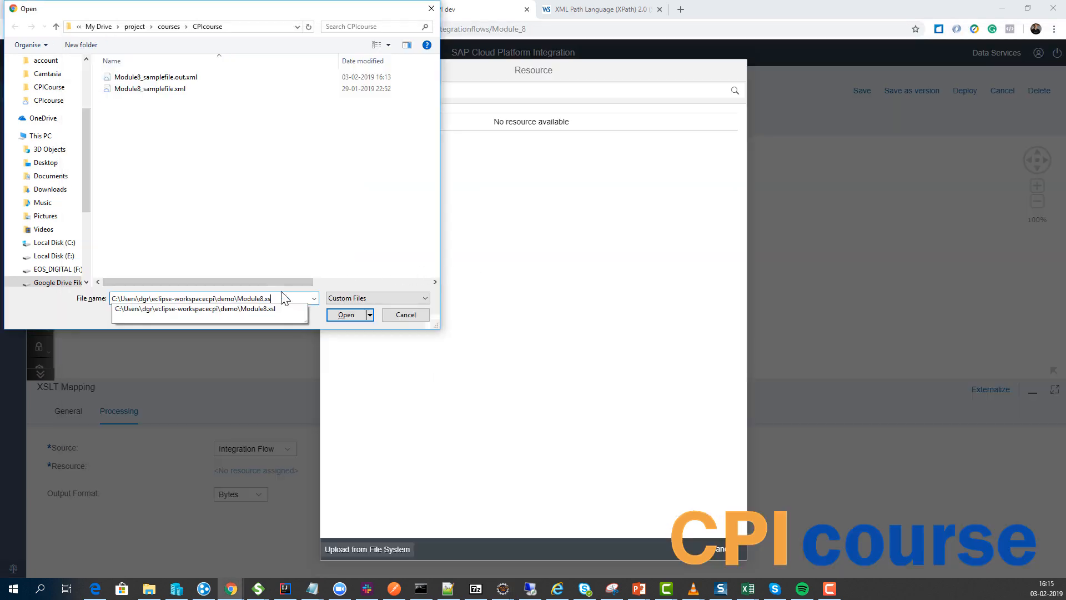
left_click(280, 308)
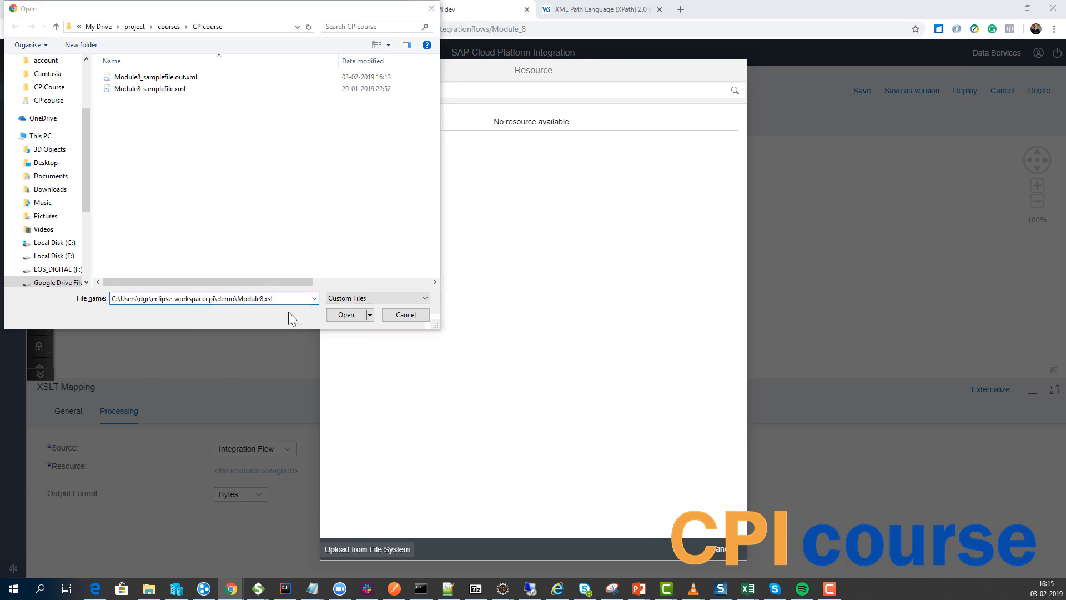
left_click(345, 315)
left_click(345, 314)
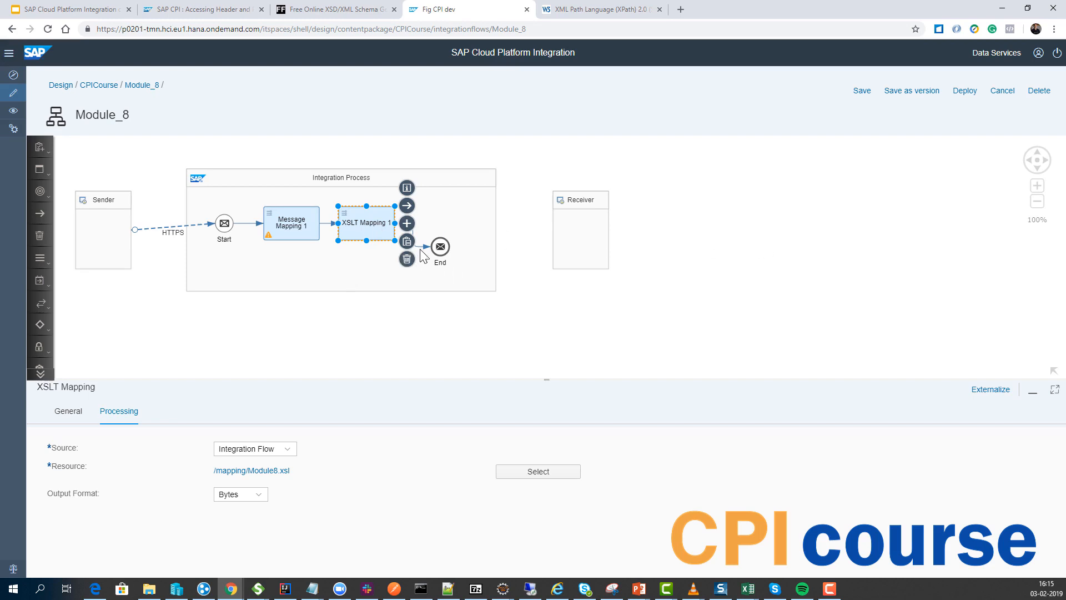
Move the End event farther from the XSLT mapping and save the integration flow as version 1.0.2
left_click_drag(447, 256, 476, 247)
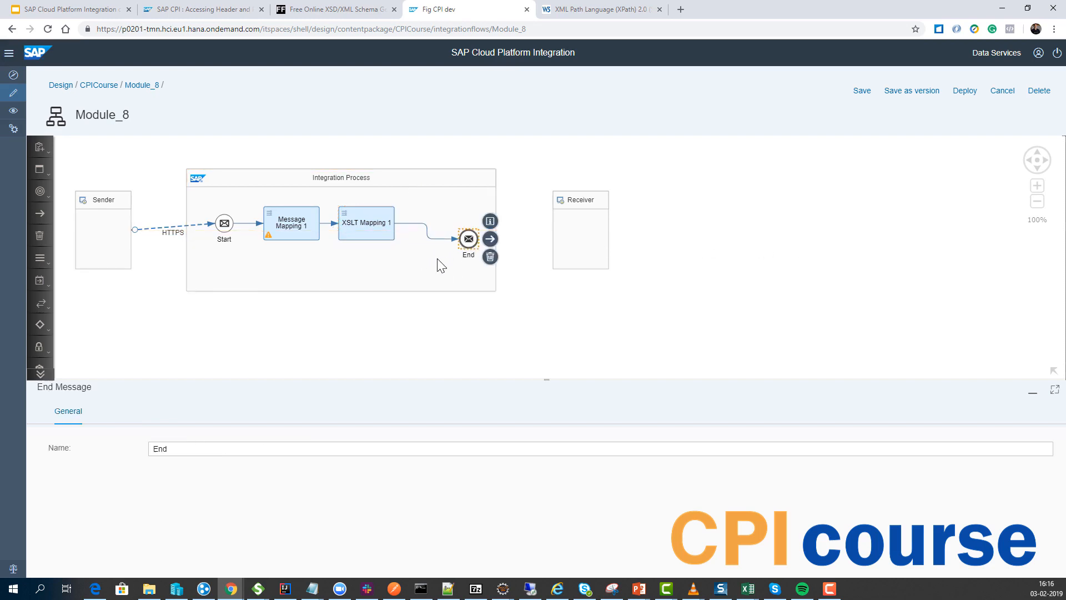
left_click(926, 95)
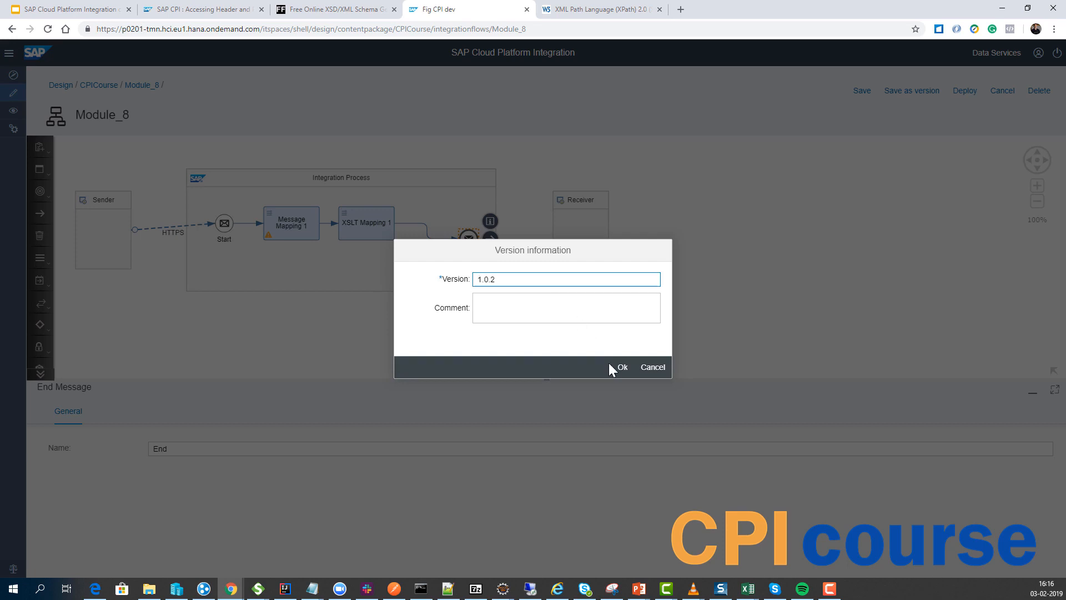
left_click(610, 365)
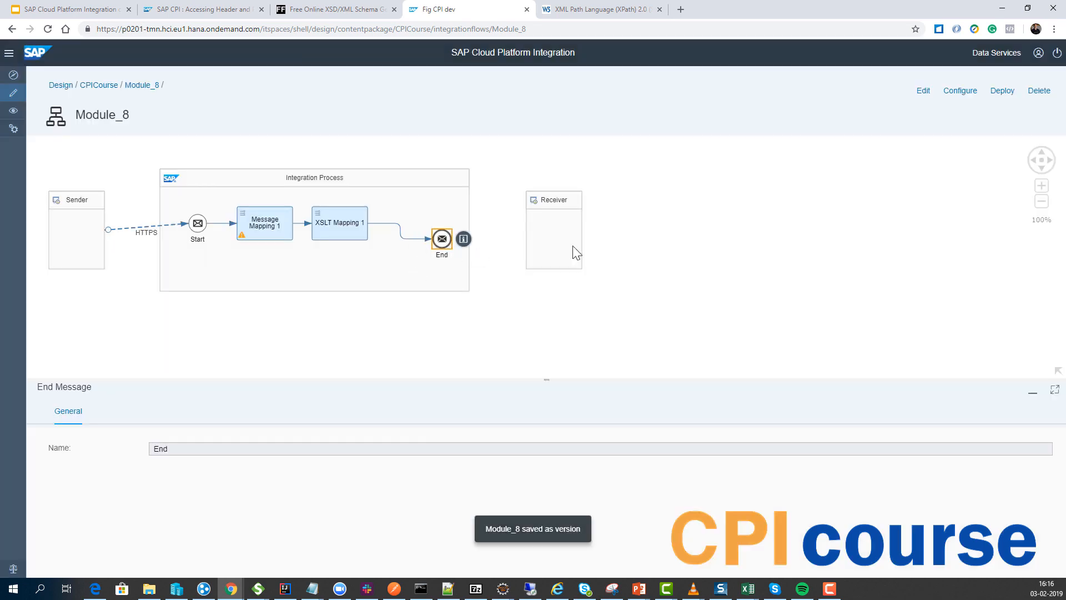
Deploy the Module_8 integration flow and acknowledge the deployment dialogs
left_click(1001, 91)
left_click(585, 333)
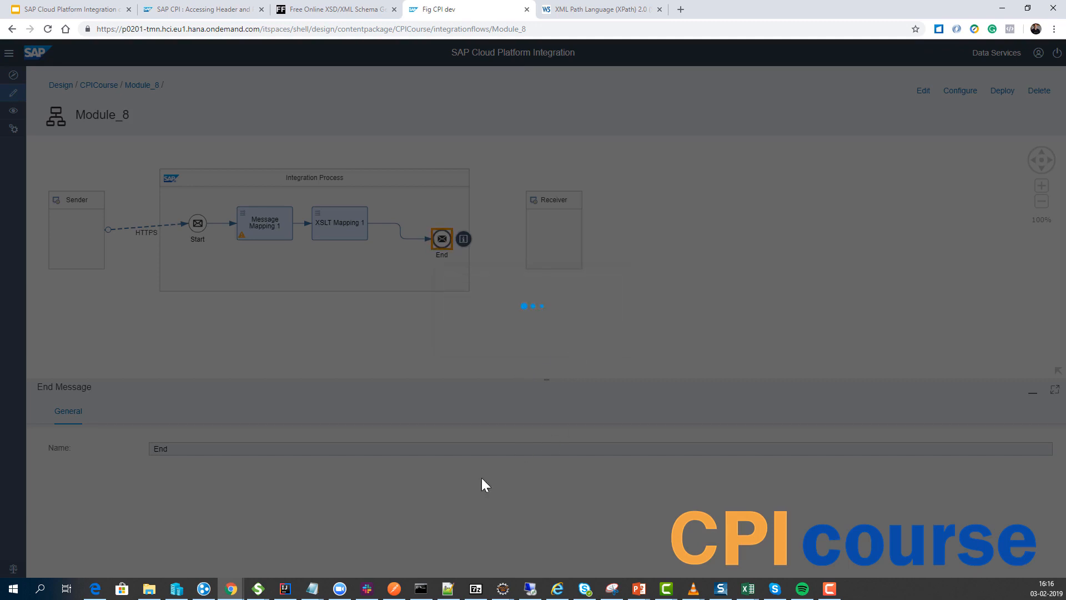
left_click(610, 334)
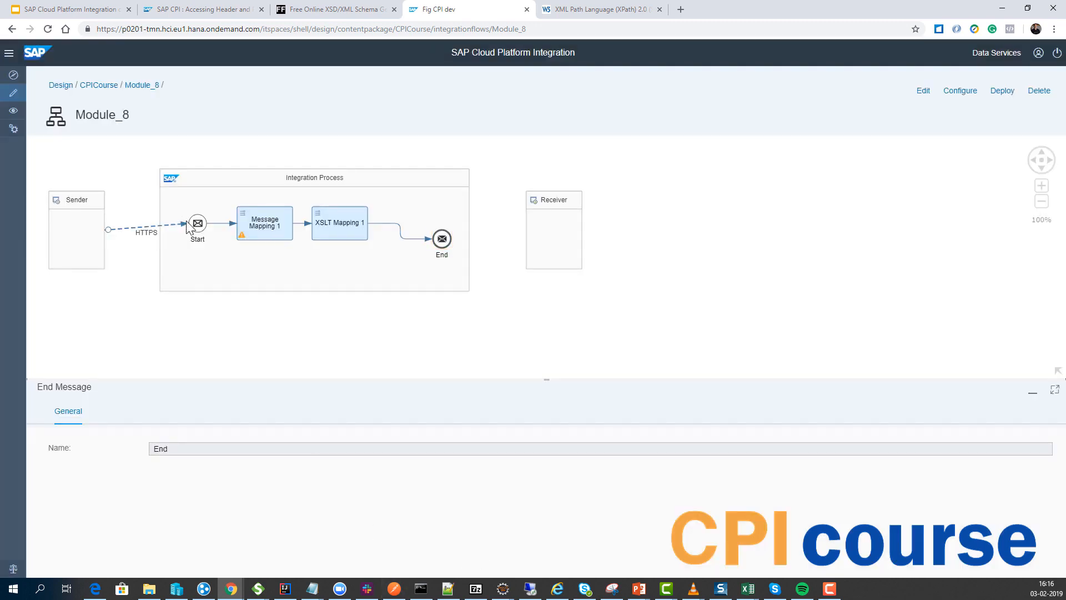
Copy the address /cpicourse/module8 from the connection settings of the HTTPS sender channel
left_click(184, 226)
left_click(120, 418)
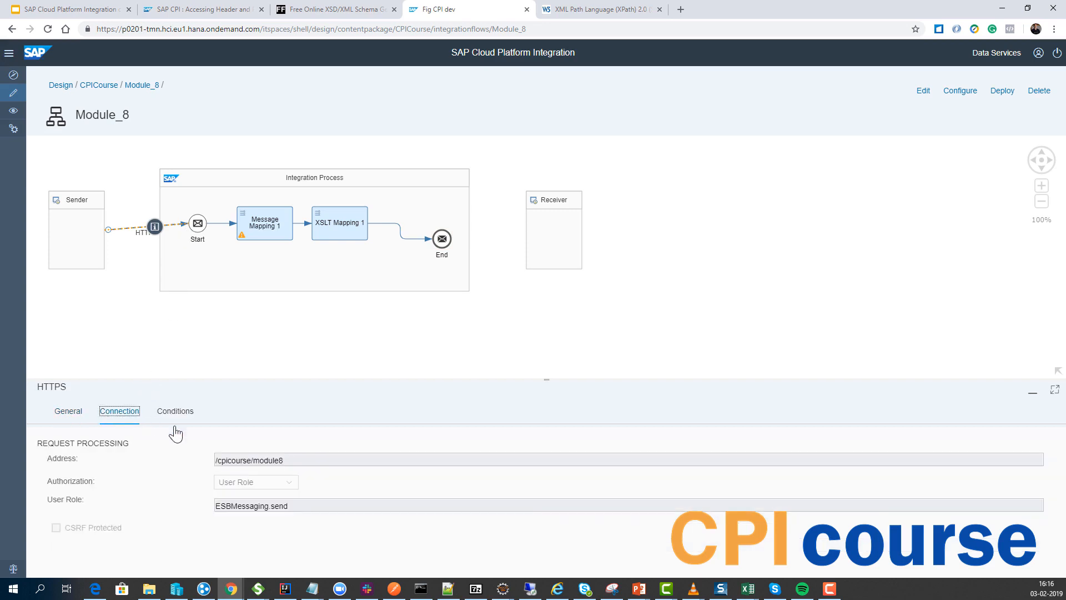
left_click_drag(285, 460, 222, 447)
key("ctrl+c")
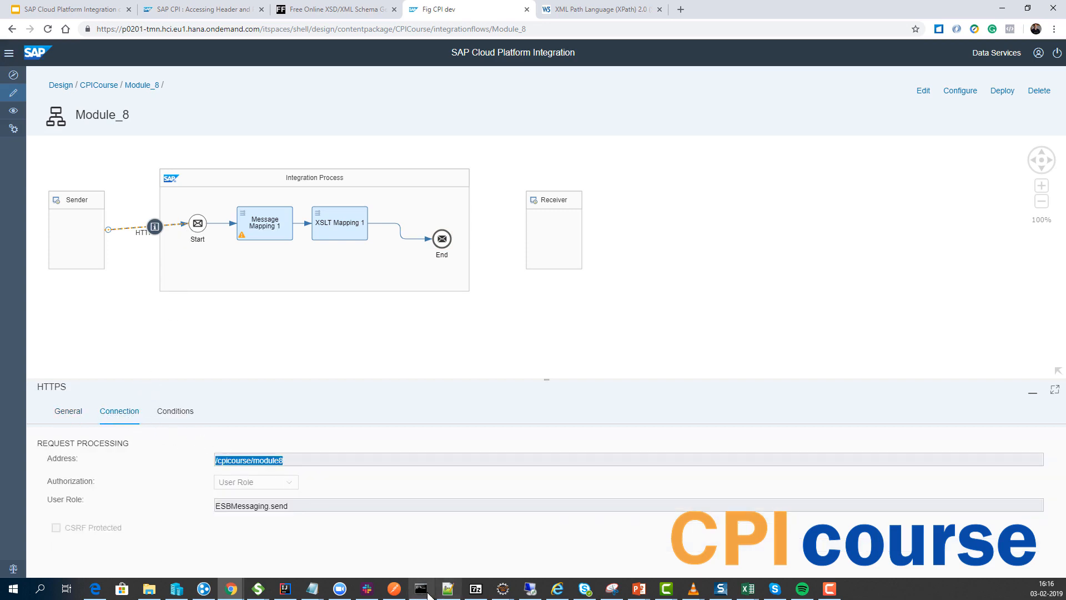
Switch to Postman, replace the POST URL's path after /http with /cpicourse/module8, and show the request body
left_click(394, 589)
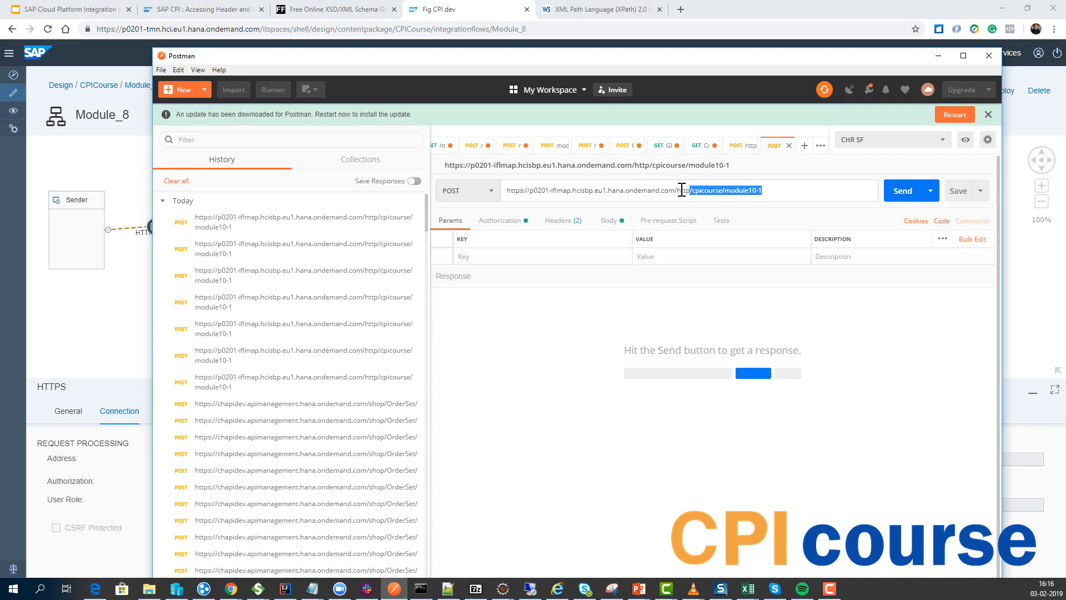
left_click(694, 191)
left_click_drag(693, 191, 835, 202)
key("ctrl+v")
left_click(604, 222)
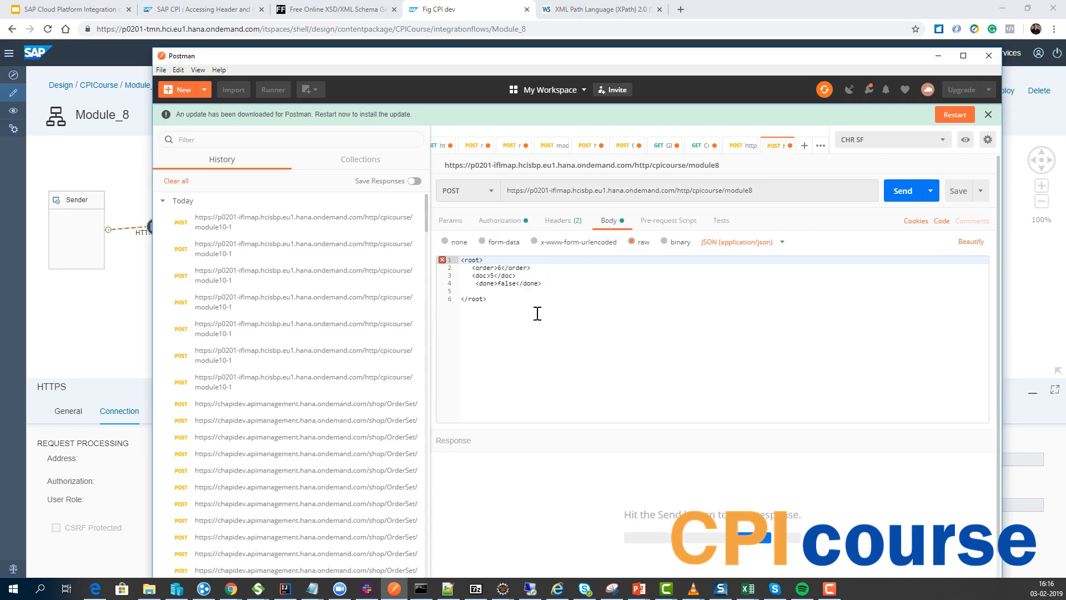
Switch to Eclipse, dismiss the Module8.xsl properties, and copy the entire content of Module8_samplefile.xml
left_click(503, 588)
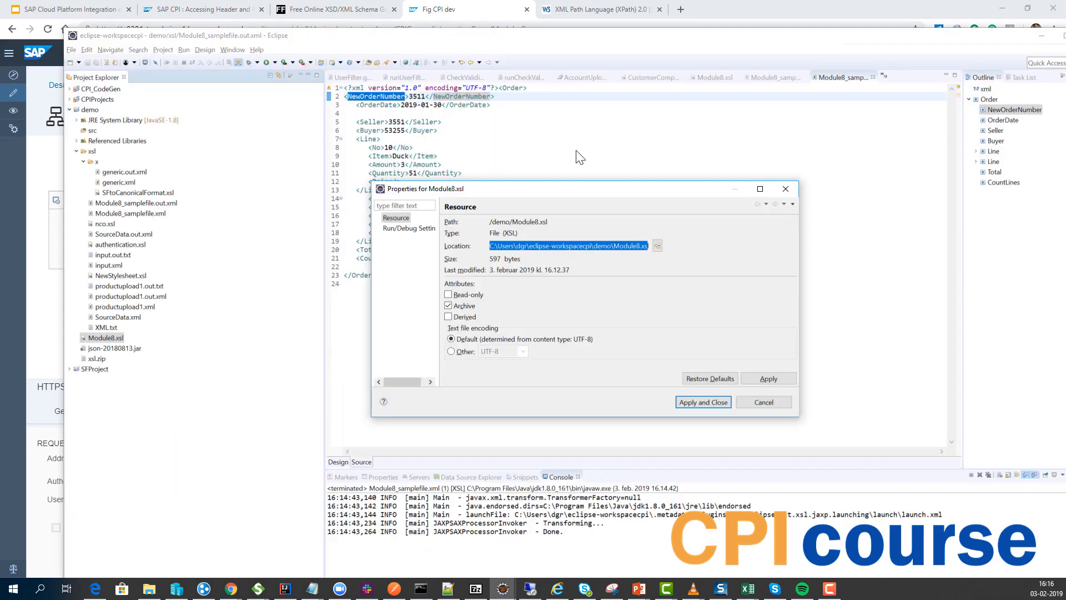
key("Escape")
left_click(783, 88)
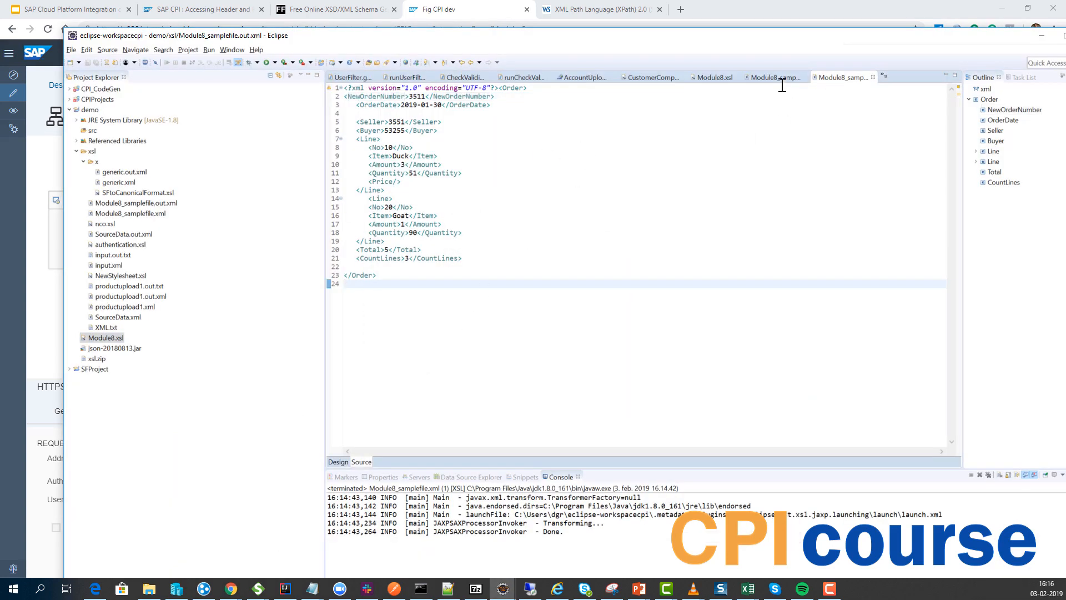
left_click(780, 79)
left_click(645, 209)
key("ctrl+a")
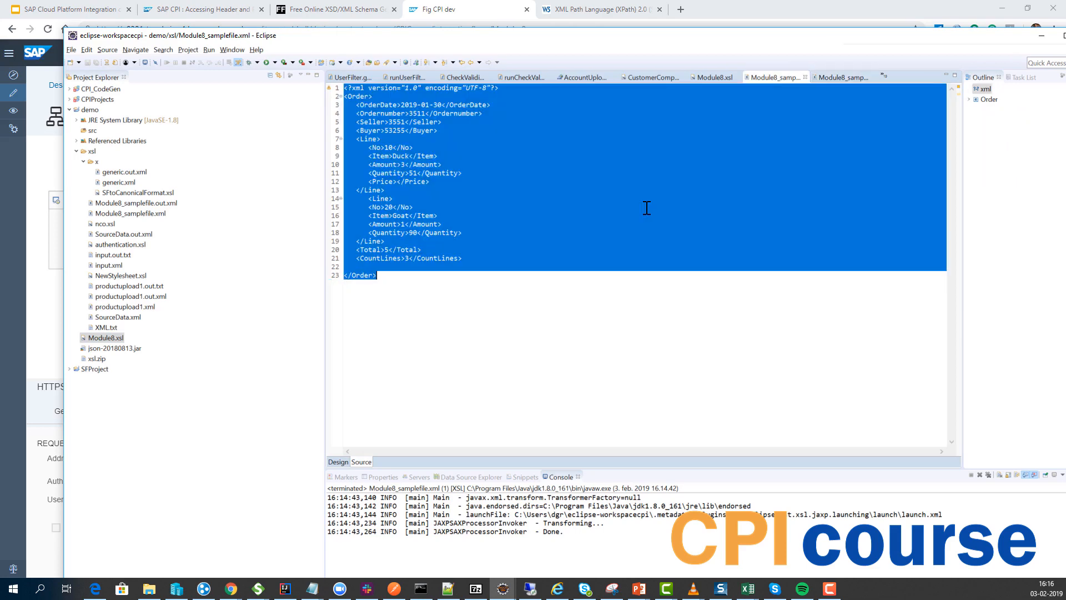
key("ctrl+c")
Replace the Postman request body with the copied order XML, set its format to XML (application/xml), and send the request
key("alt+Tab")
left_click(557, 297)
key("ctrl+a")
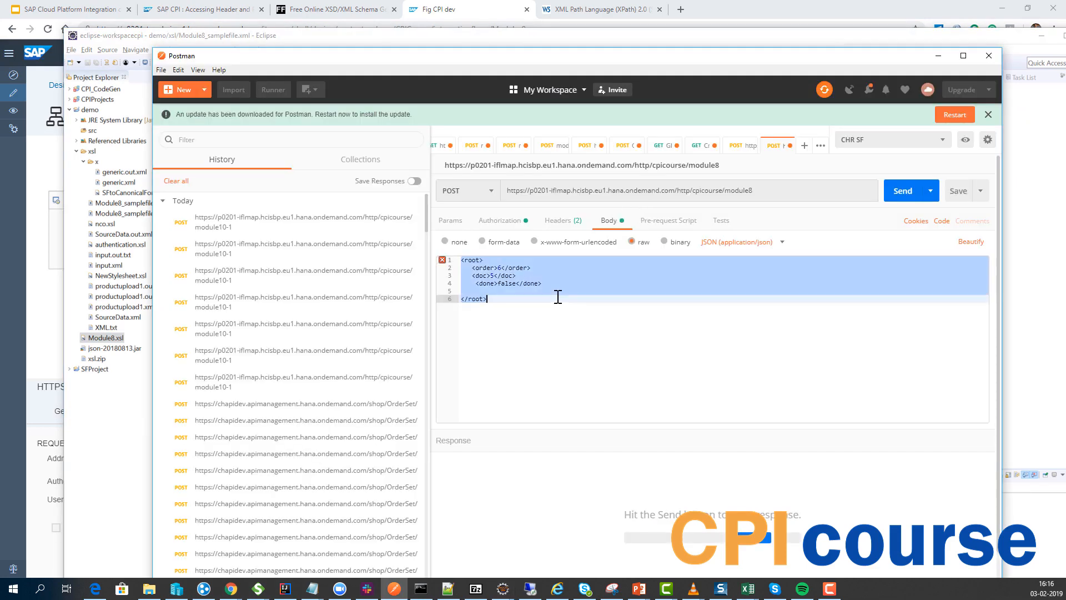
key("ctrl+v")
left_click(753, 243)
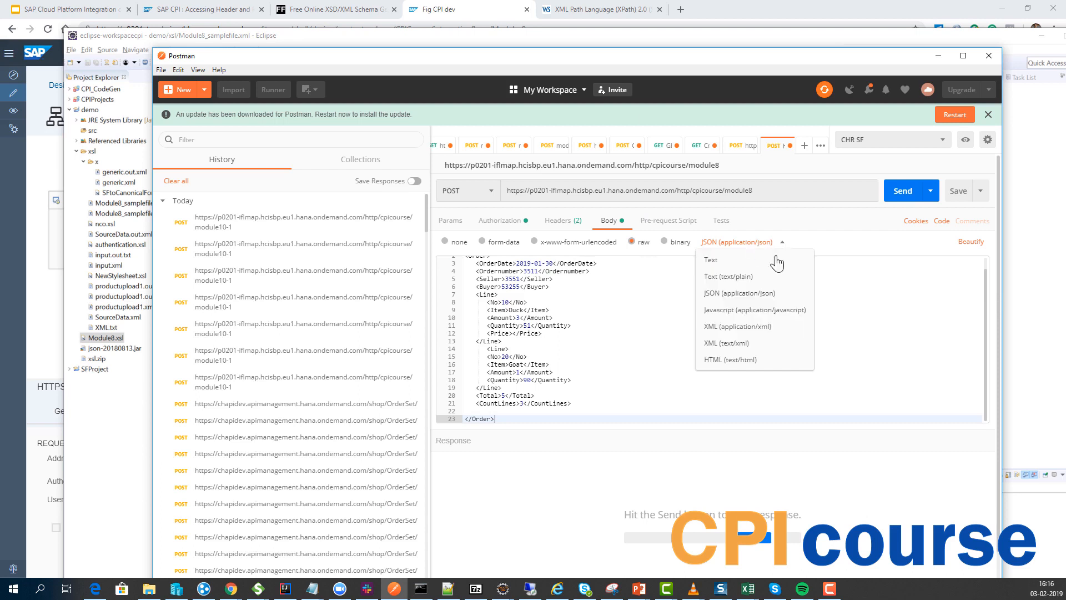
left_click(789, 327)
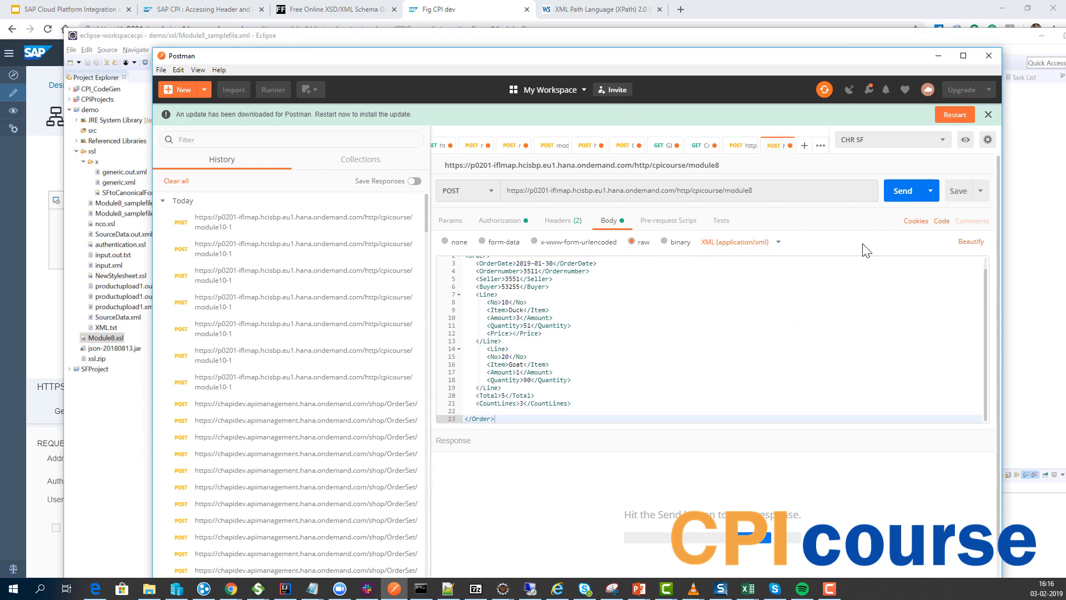
left_click(912, 198)
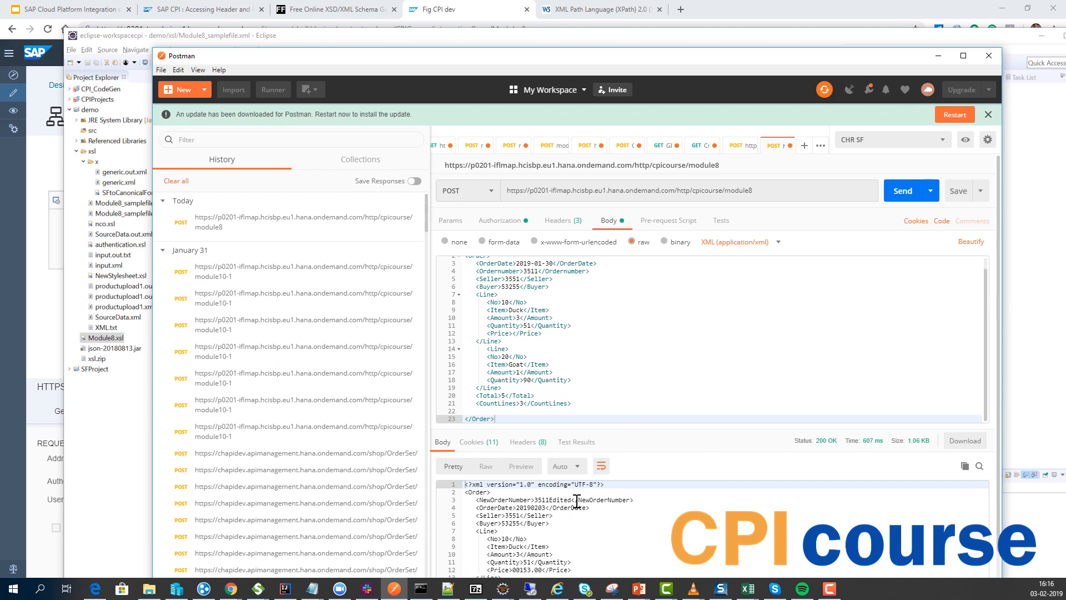
Maximize the Postman window and enlarge the response area by shrinking the request body and the history list
left_click_drag(592, 509, 496, 502)
left_click(496, 502)
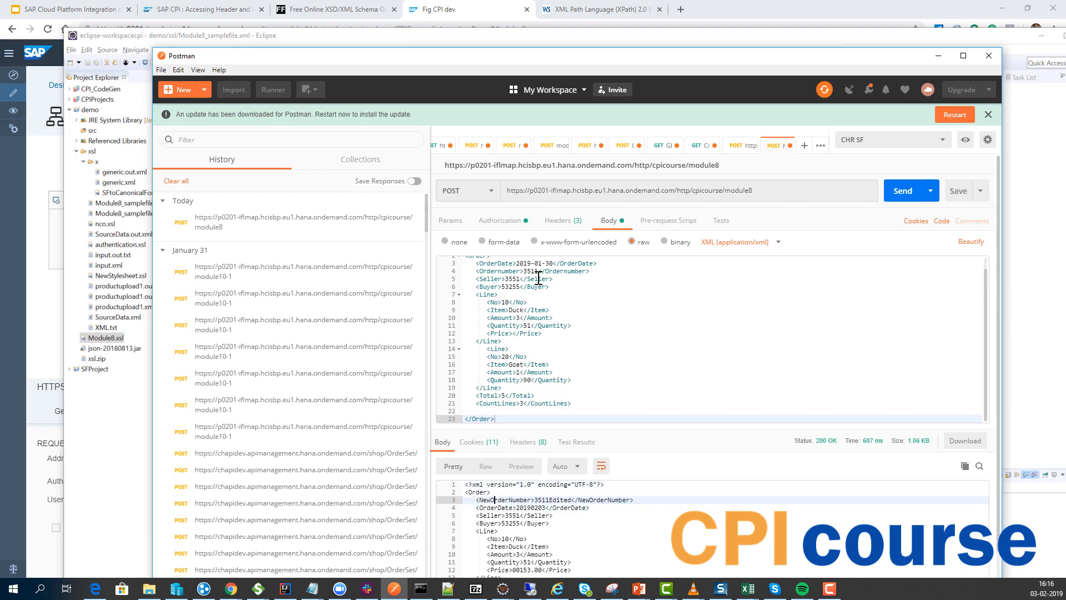
left_click_drag(505, 61, 504, 24)
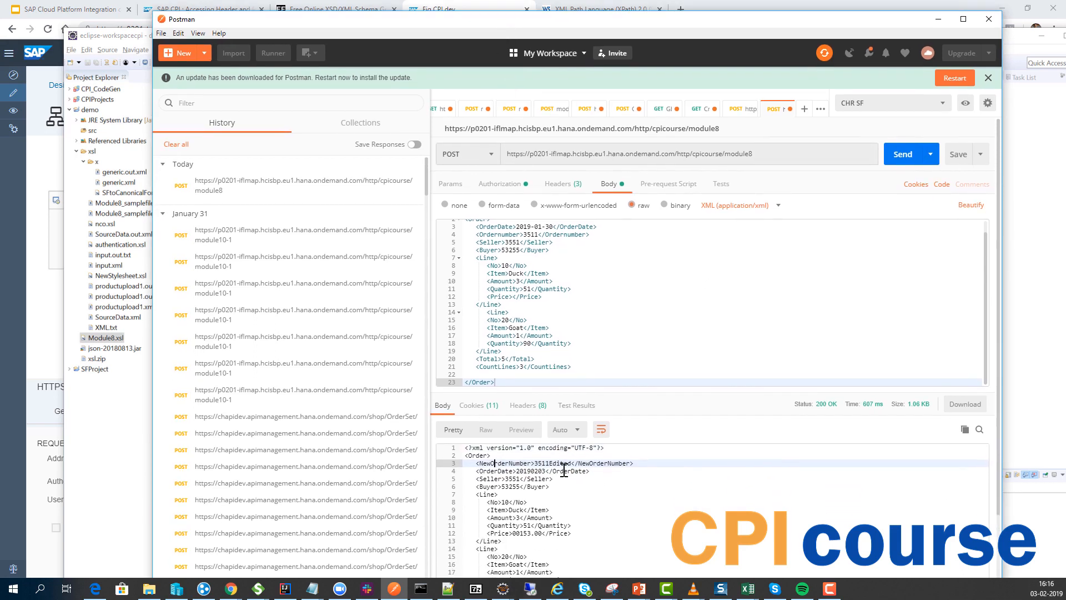
double_click(473, 21)
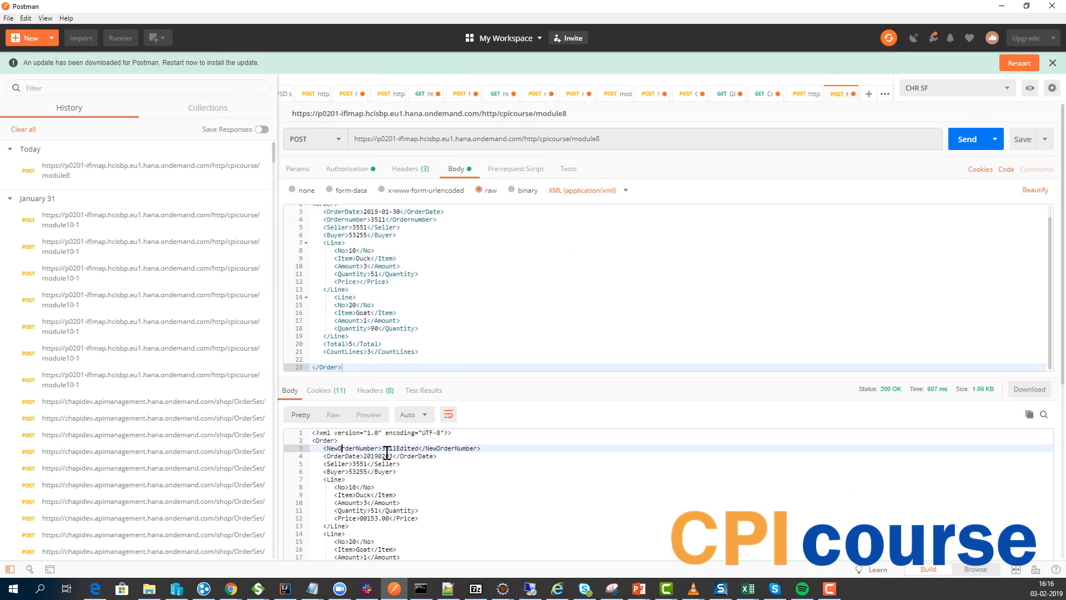
left_click_drag(425, 374, 429, 291)
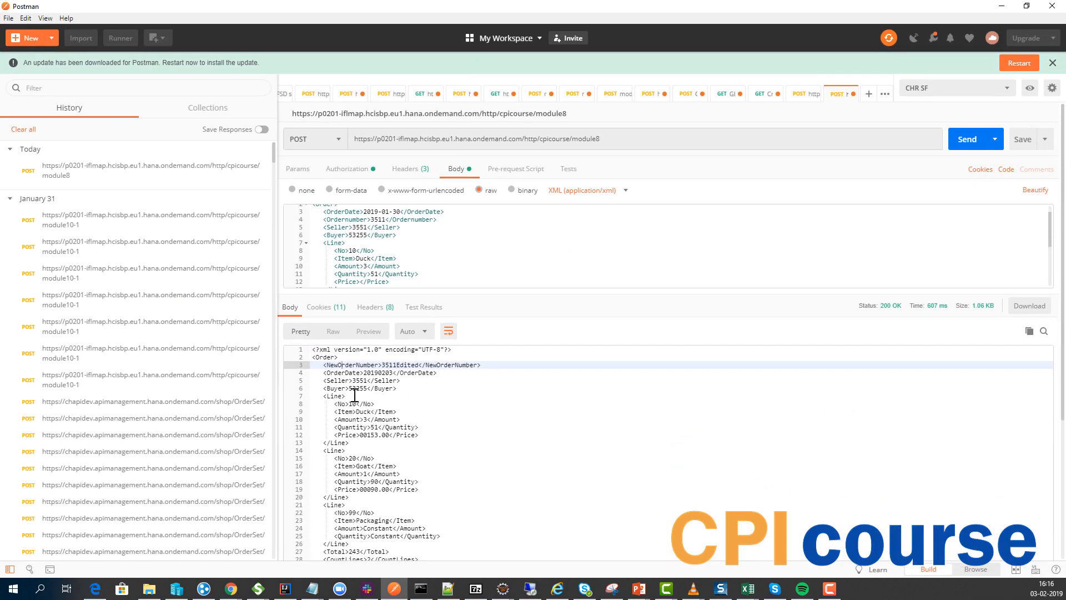
left_click_drag(278, 219, 147, 210)
Examine the response's NewOrderNumber, Total, CountLines and packaging line to check both mappings' output
left_click_drag(218, 368, 287, 367)
left_click(242, 361)
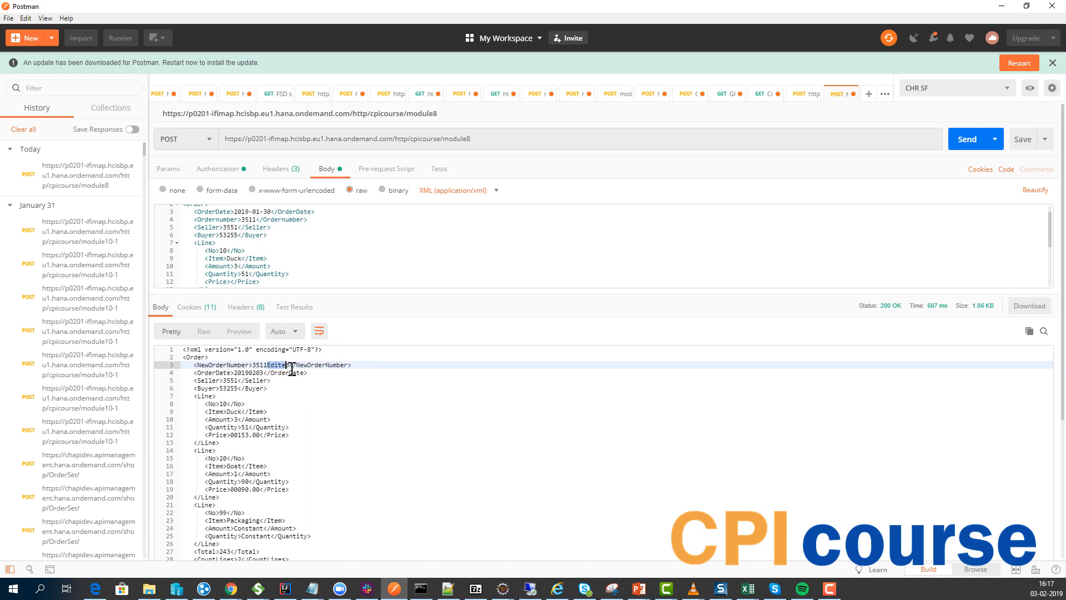
left_click_drag(302, 367, 352, 368)
scroll(248, 401, "down", 3)
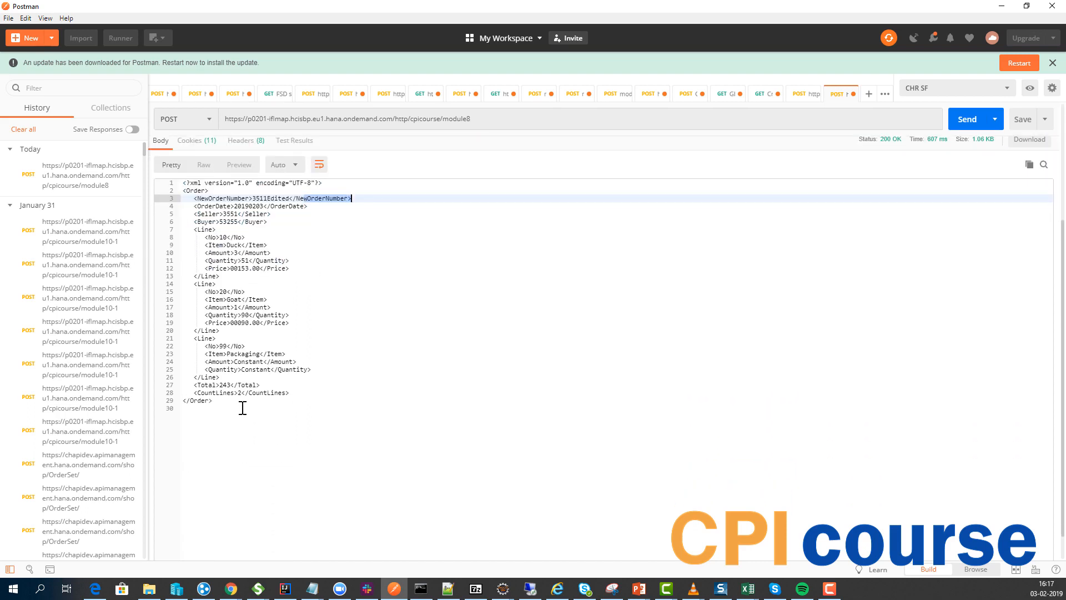
left_click(239, 384)
left_click(265, 400)
left_click(266, 391)
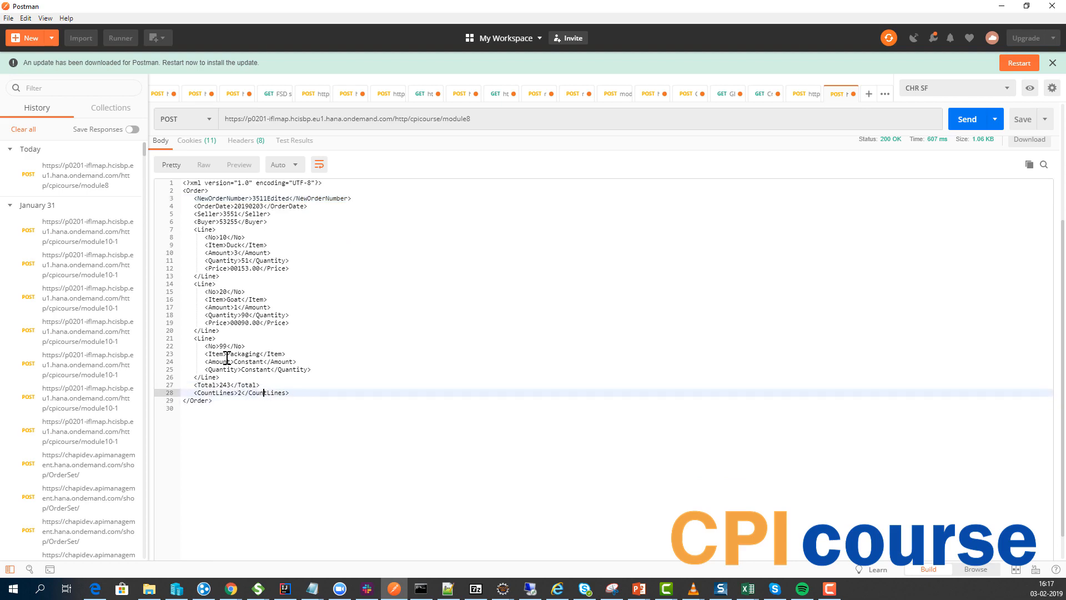
left_click_drag(227, 356, 219, 340)
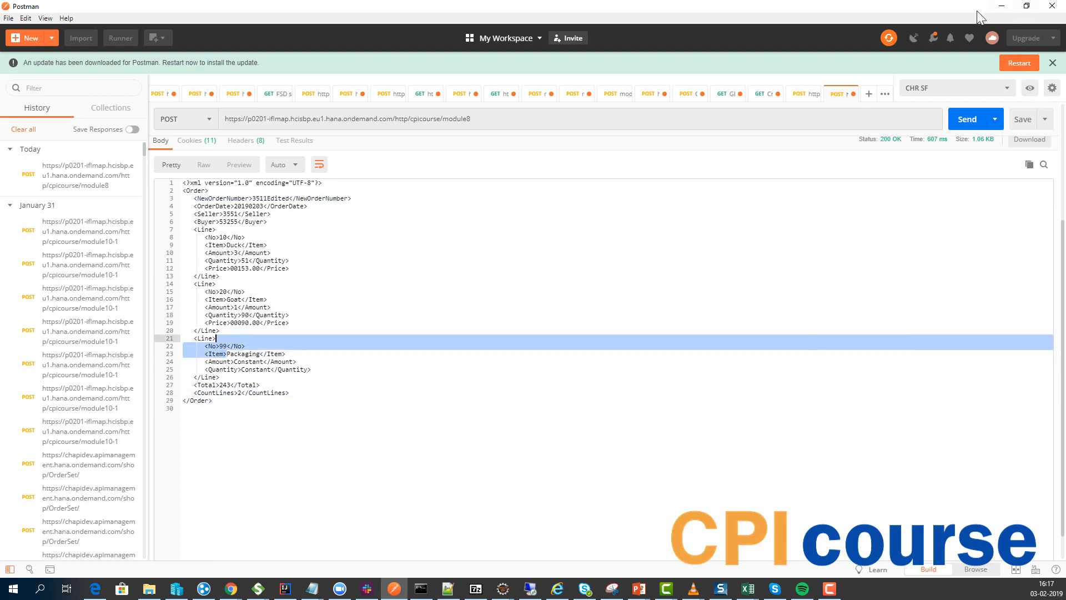
Minimize Postman, return to the SAP Cloud Platform Integration course slides, and present from "Copy and apply" to "More on mapping"
left_click(1001, 7)
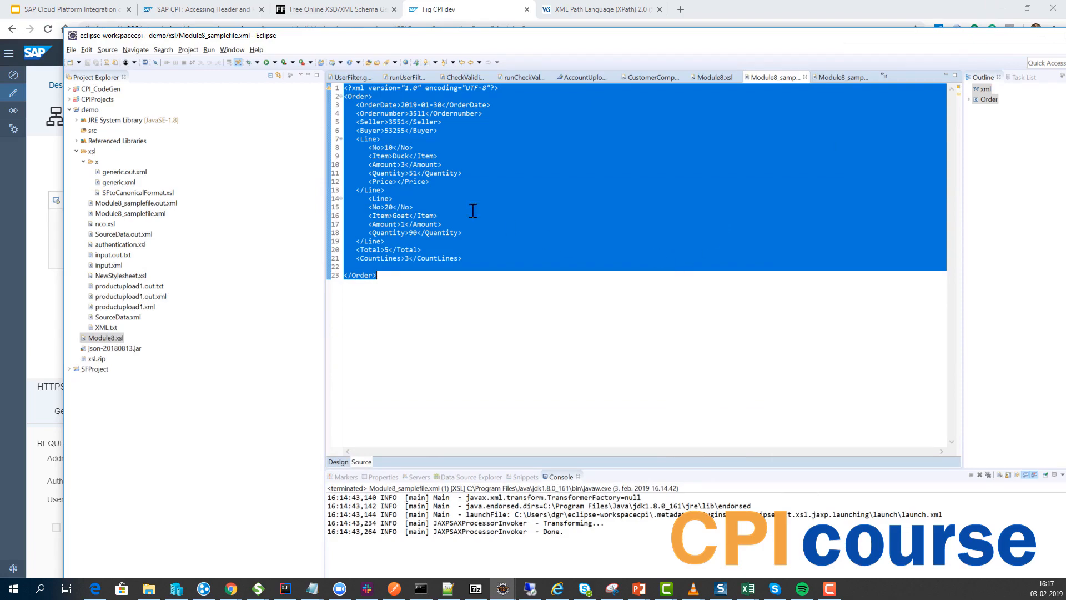
left_click(67, 9)
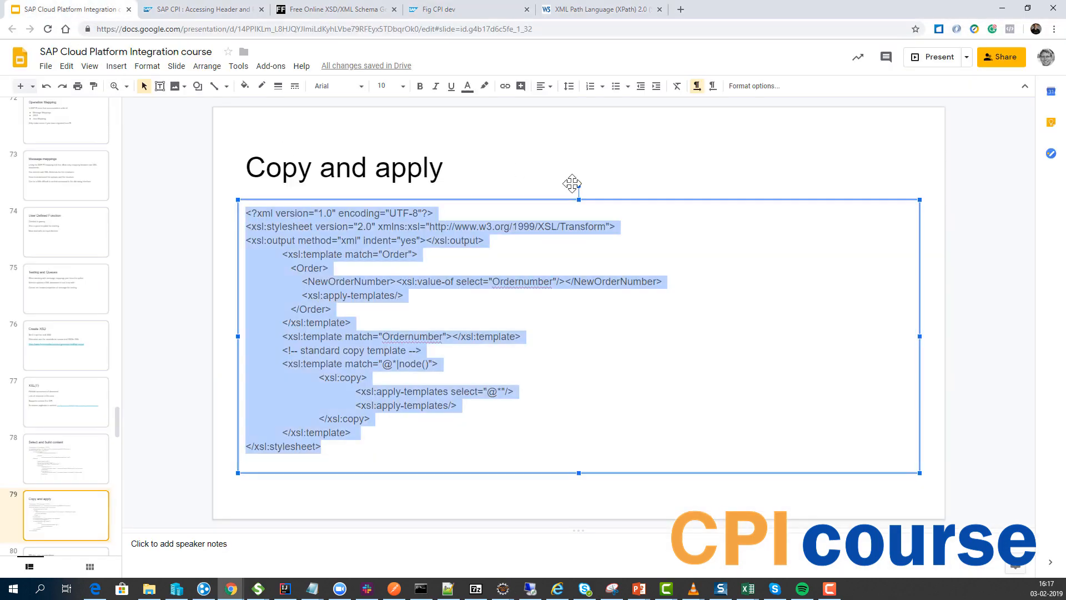
left_click(939, 57)
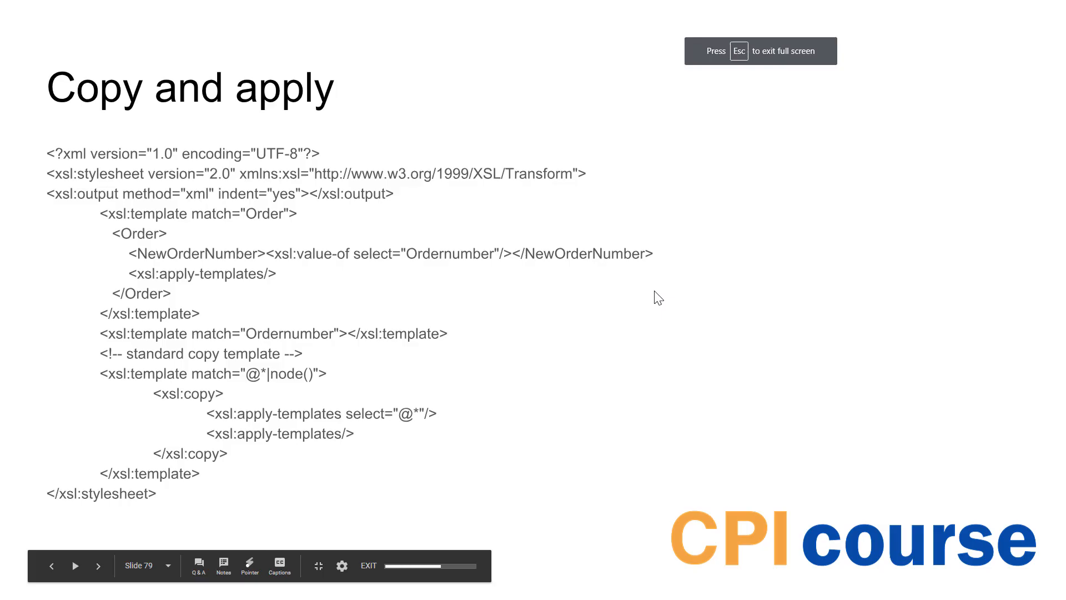
left_click(654, 292)
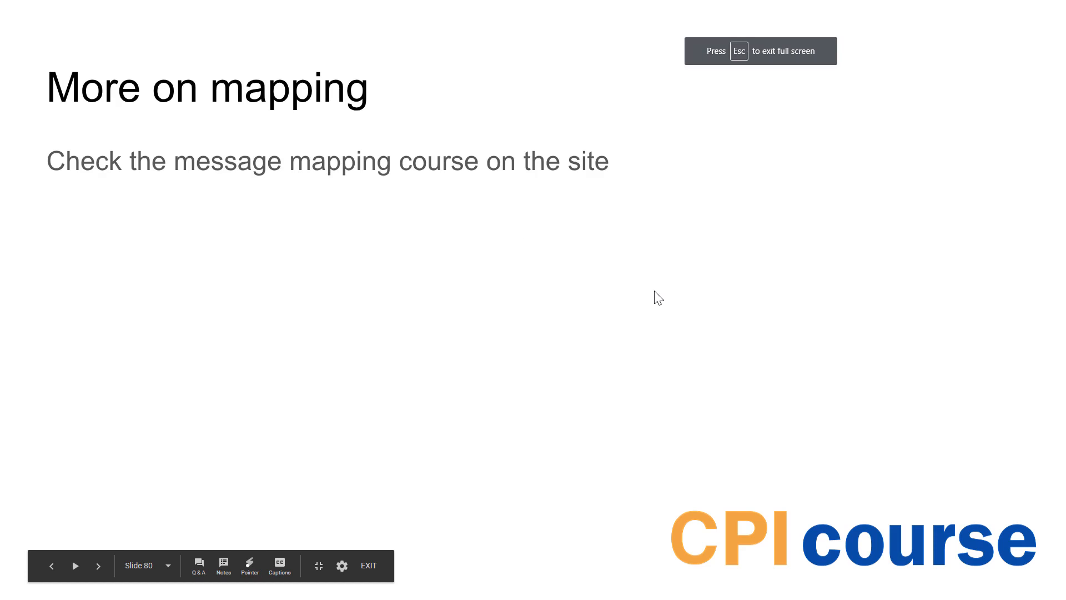